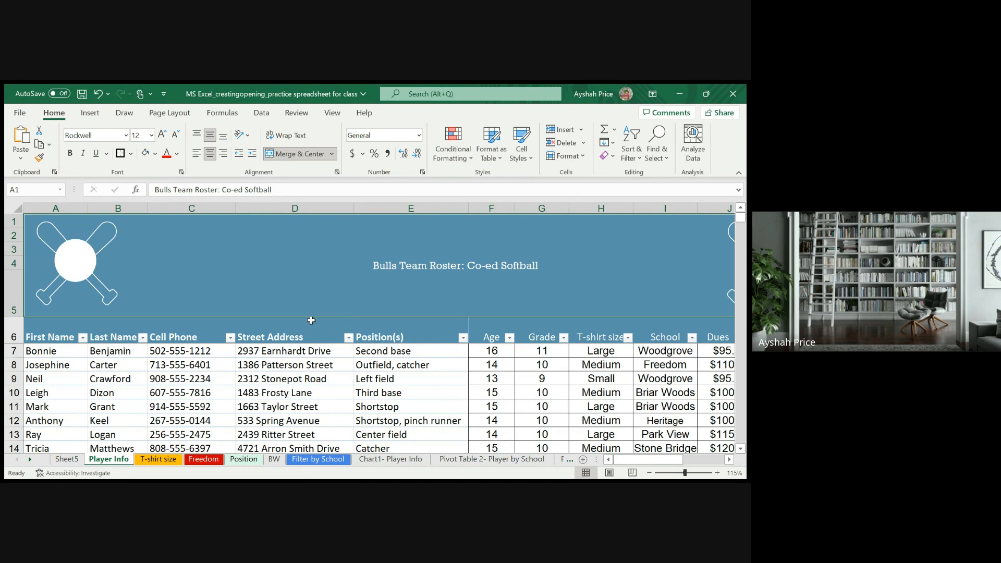
# - Look through the softball team roster on the Player Info sheet, covering all its rows and columns
pyautogui.scroll(-2, 307, 326)
pyautogui.scroll(2, 318, 326)
pyautogui.scroll(-9, 133, 399)
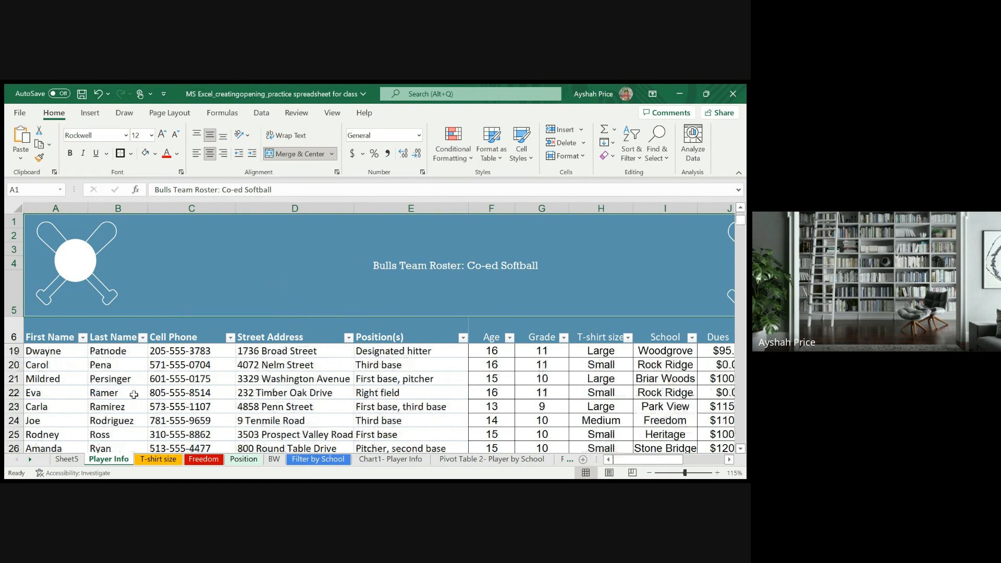
pyautogui.scroll(9, 137, 392)
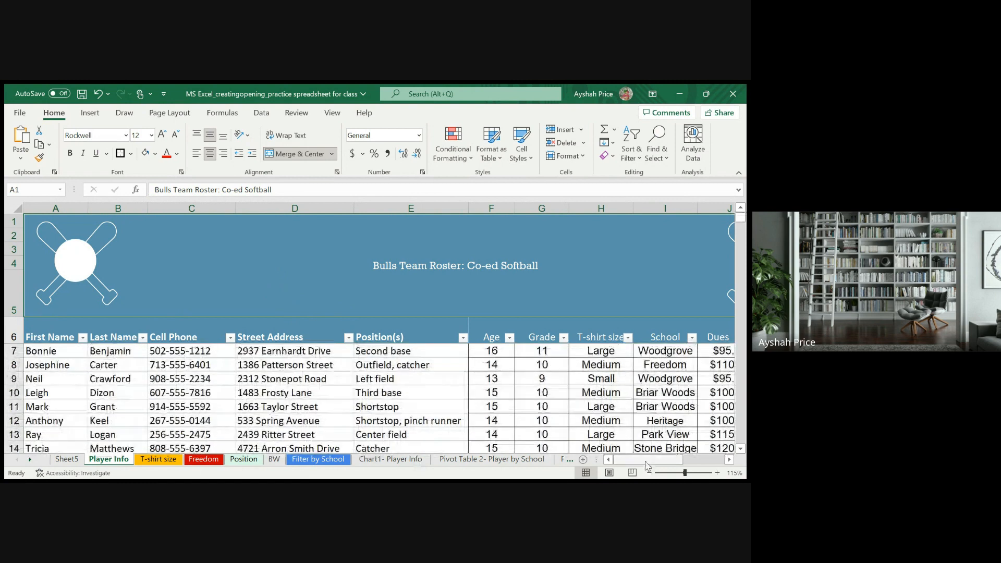
pyautogui.hscroll(5, 646, 461)
pyautogui.hscroll(-5, 618, 467)
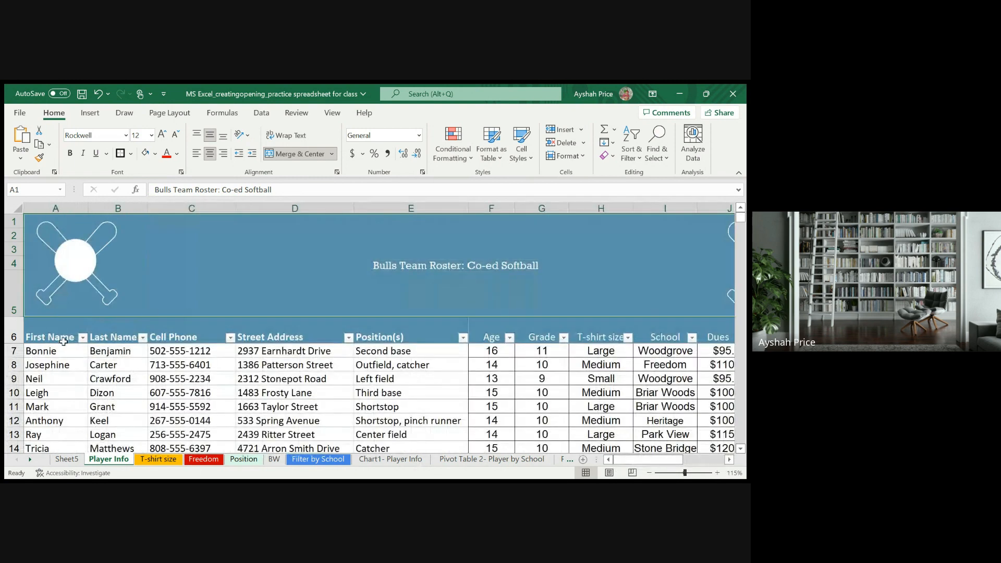
# - Examine the roster's column headings in row 6, from First Name to Position(s), and the player entries beneath them
pyautogui.click(111, 337)
pyautogui.moveTo(132, 341); pyautogui.dragTo(166, 343)
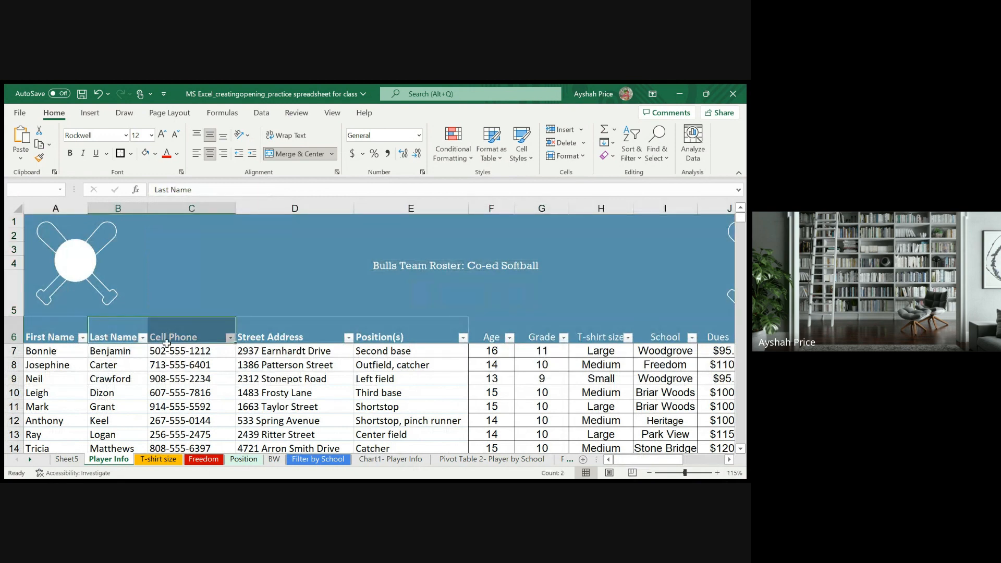
pyautogui.click(134, 376)
pyautogui.click(129, 355)
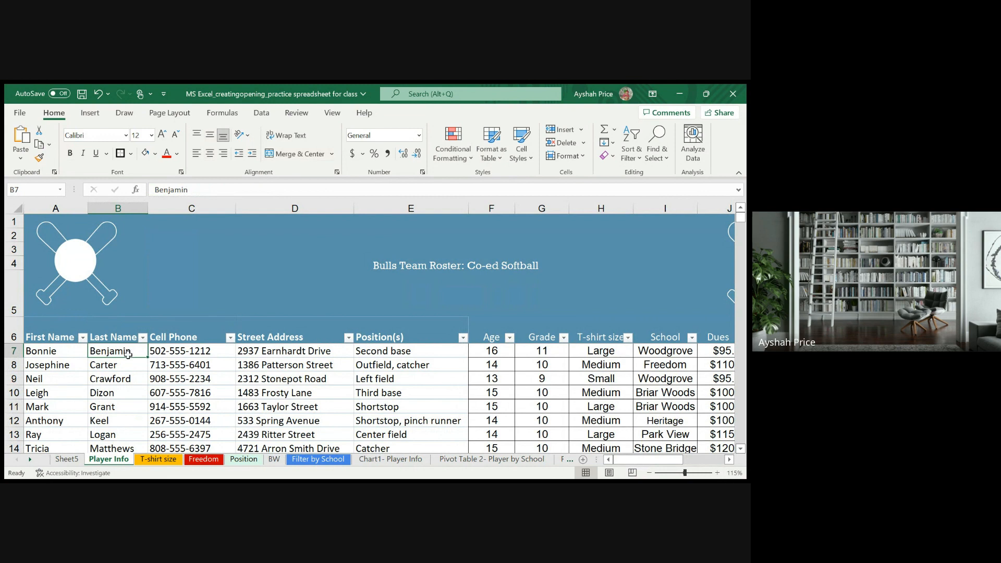
pyautogui.click(36, 334)
pyautogui.click(32, 365)
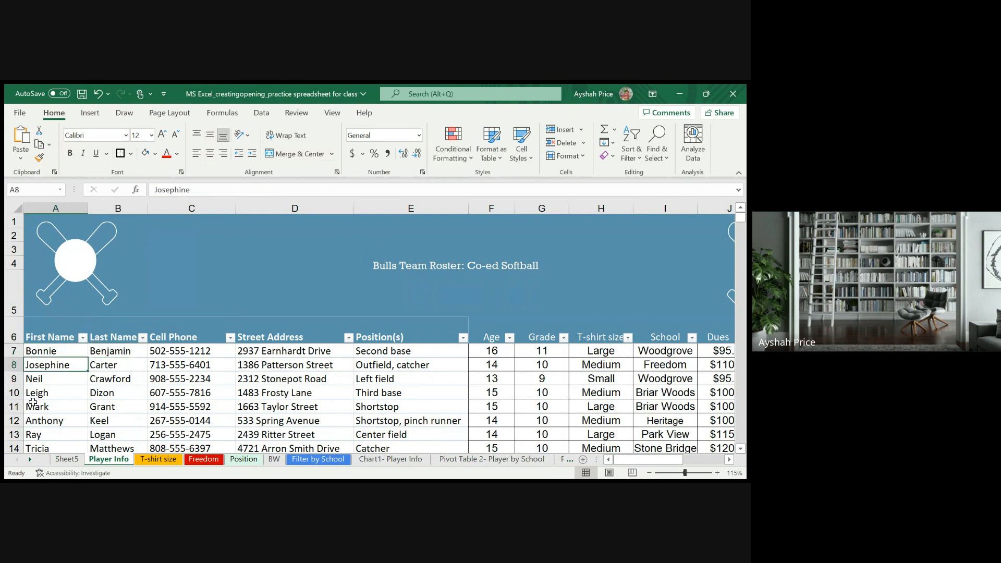
pyautogui.click(33, 404)
pyautogui.click(34, 436)
pyautogui.click(45, 404)
pyautogui.click(52, 391)
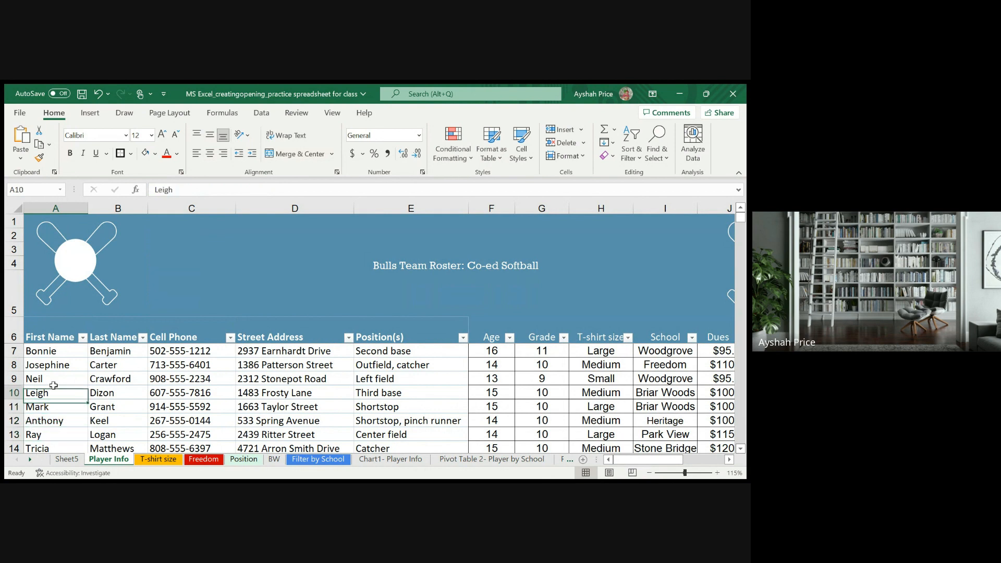
pyautogui.click(56, 337)
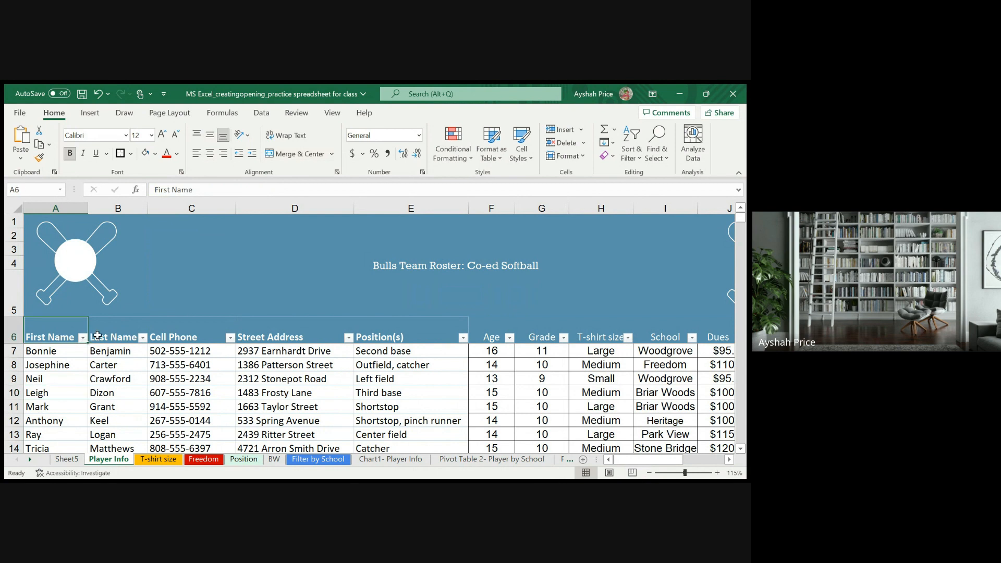
pyautogui.click(70, 349)
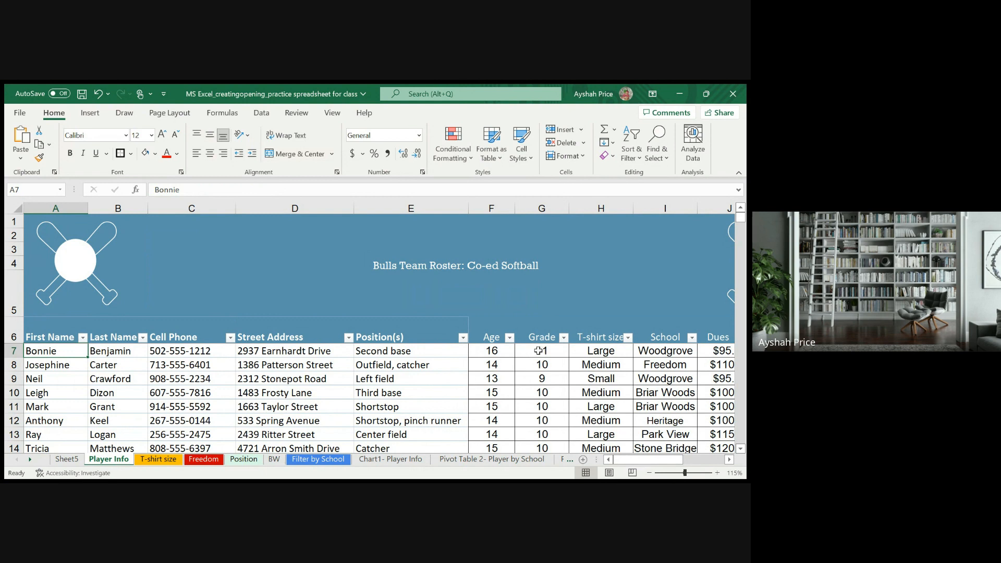
pyautogui.click(130, 350)
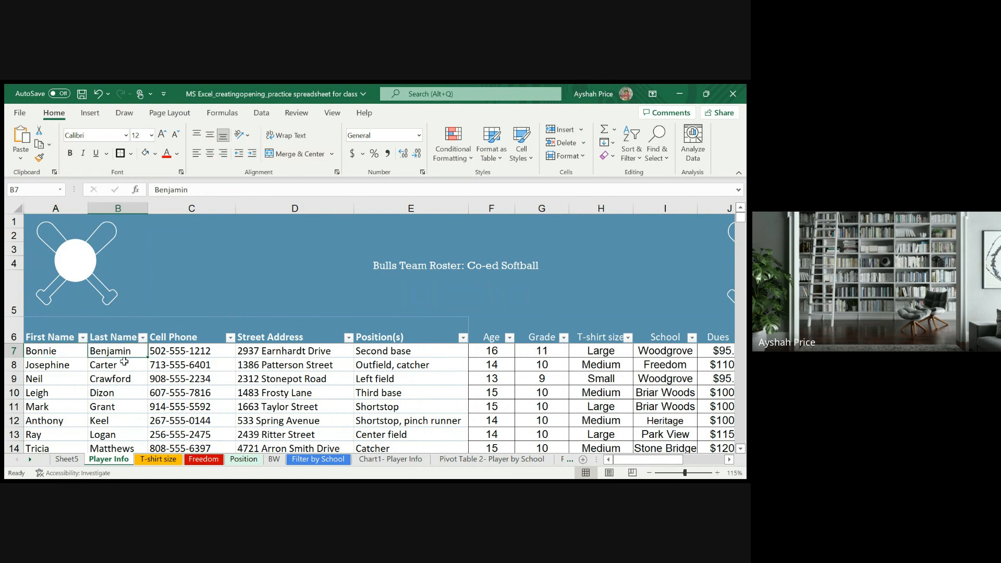
pyautogui.click(192, 341)
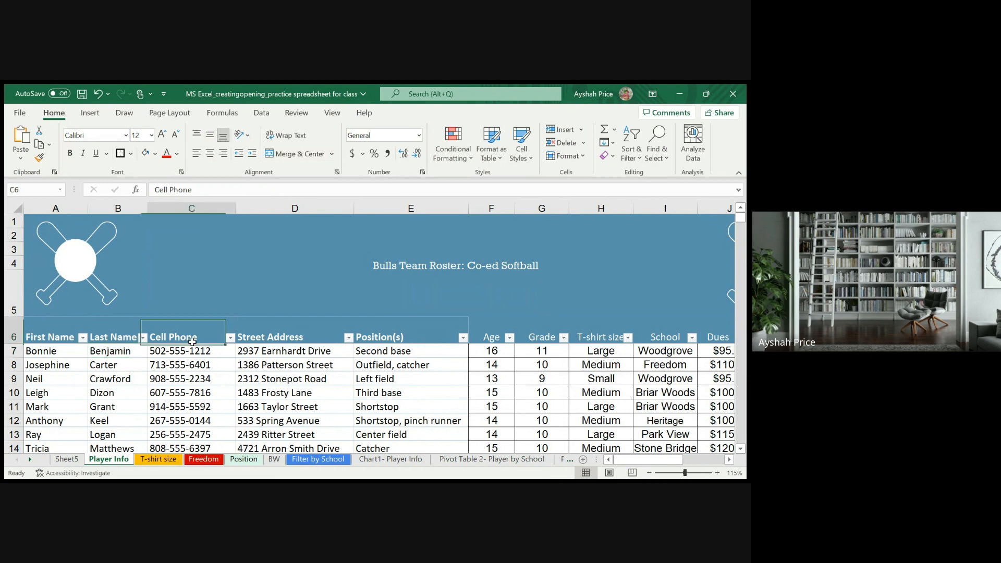
pyautogui.click(272, 339)
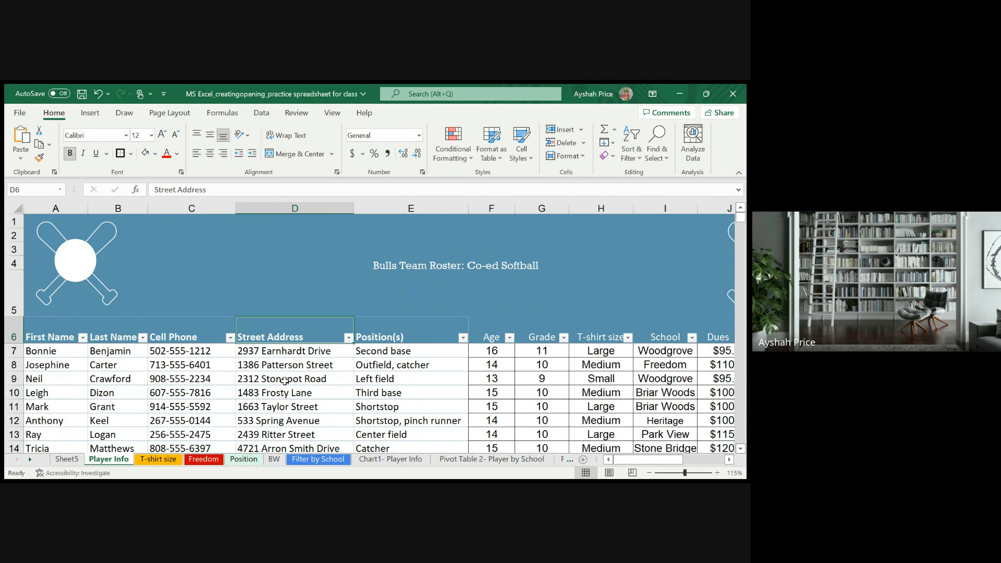
pyautogui.click(440, 339)
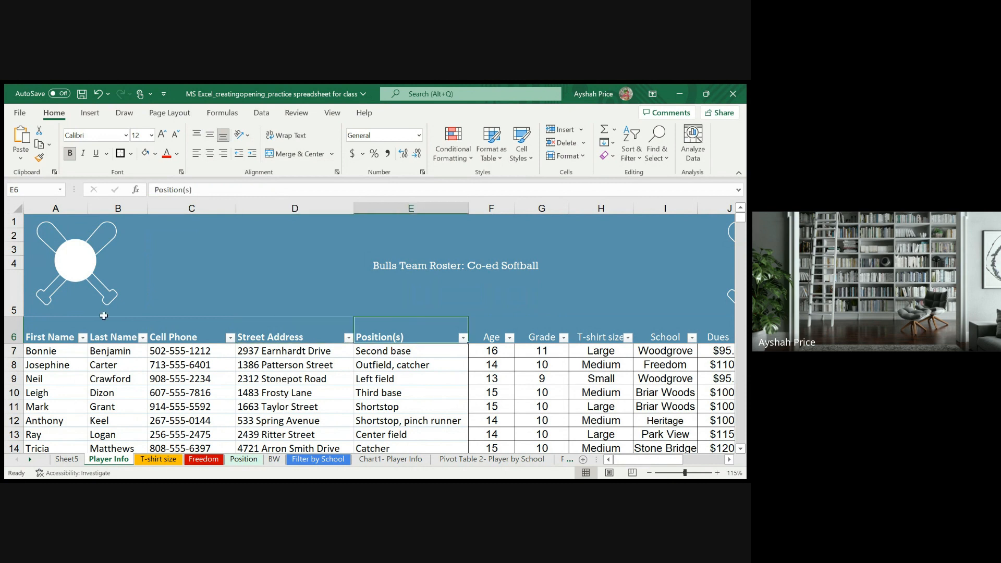
# - Create a PivotTable on a new worksheet from roster range B6:L30, covering Last Name through Application Date
pyautogui.moveTo(99, 326); pyautogui.dragTo(646, 404)
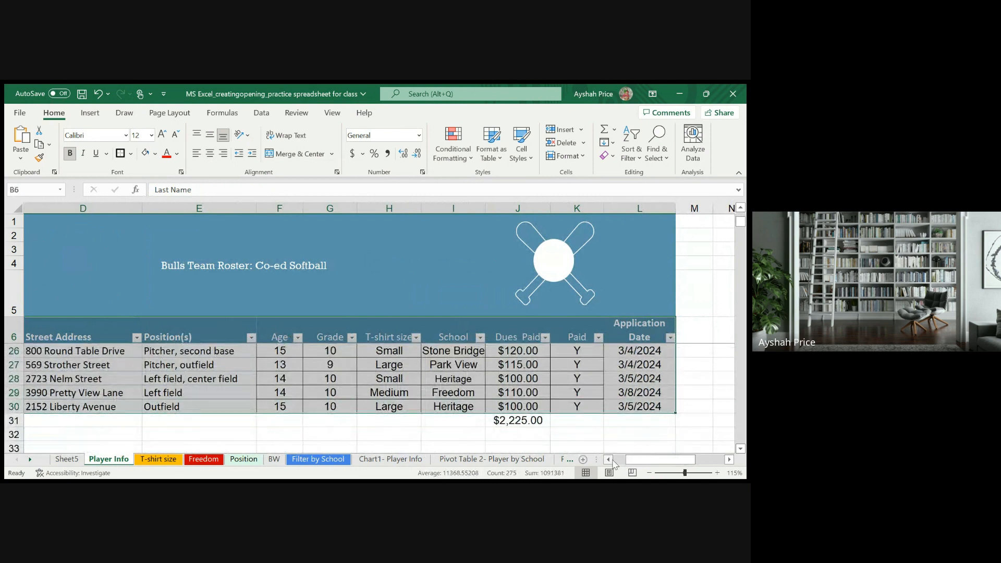
pyautogui.moveTo(652, 459); pyautogui.dragTo(630, 459)
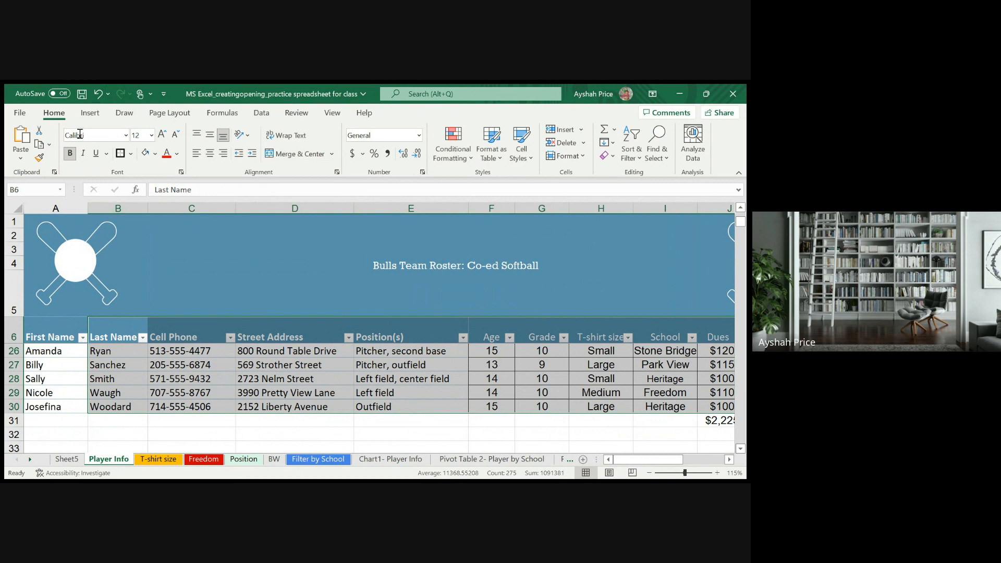
pyautogui.click(90, 113)
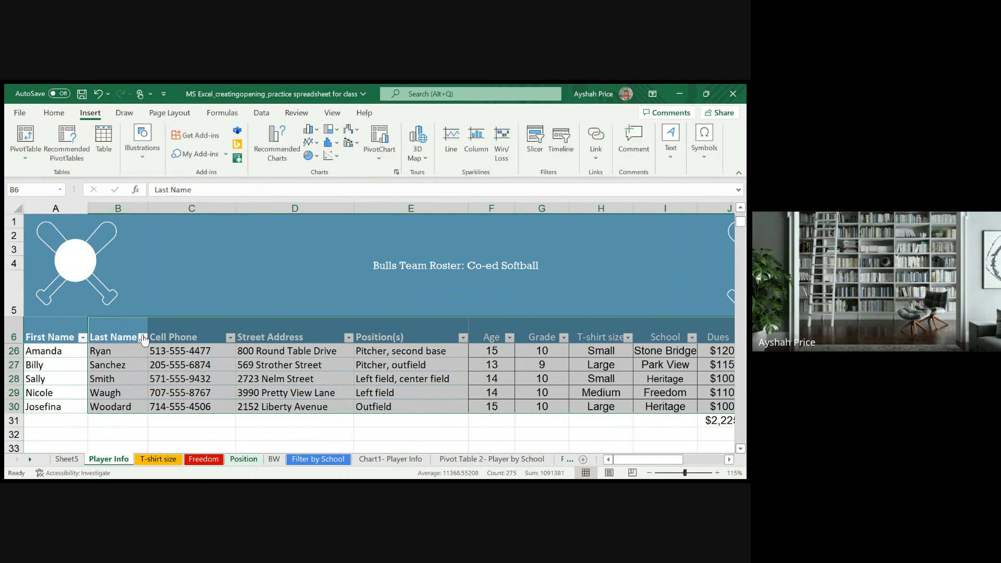
pyautogui.click(19, 150)
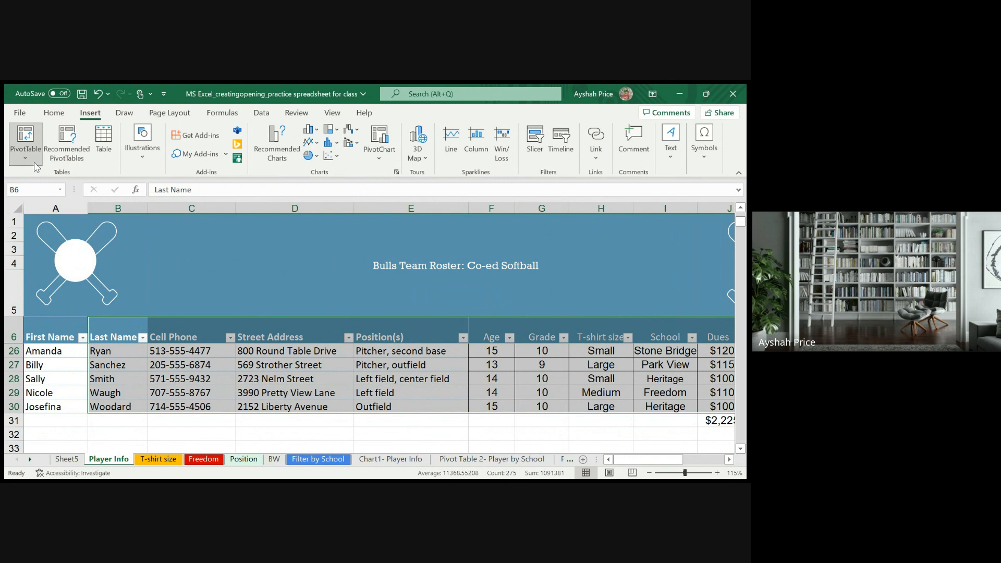
pyautogui.click(30, 157)
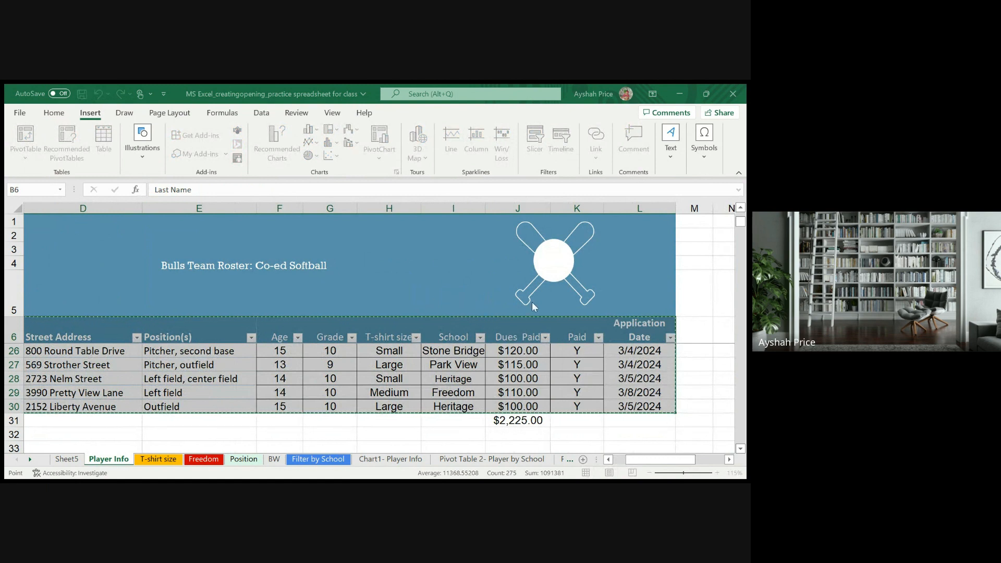
pyautogui.click(605, 373)
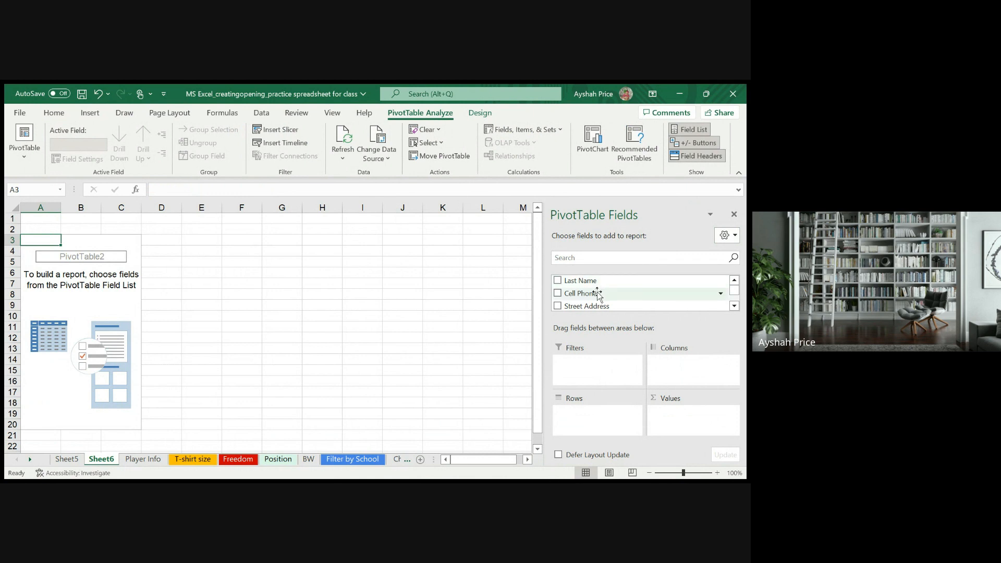
# - Add the Last Name and Position(s) fields to the PivotTable as row labels
pyautogui.click(558, 282)
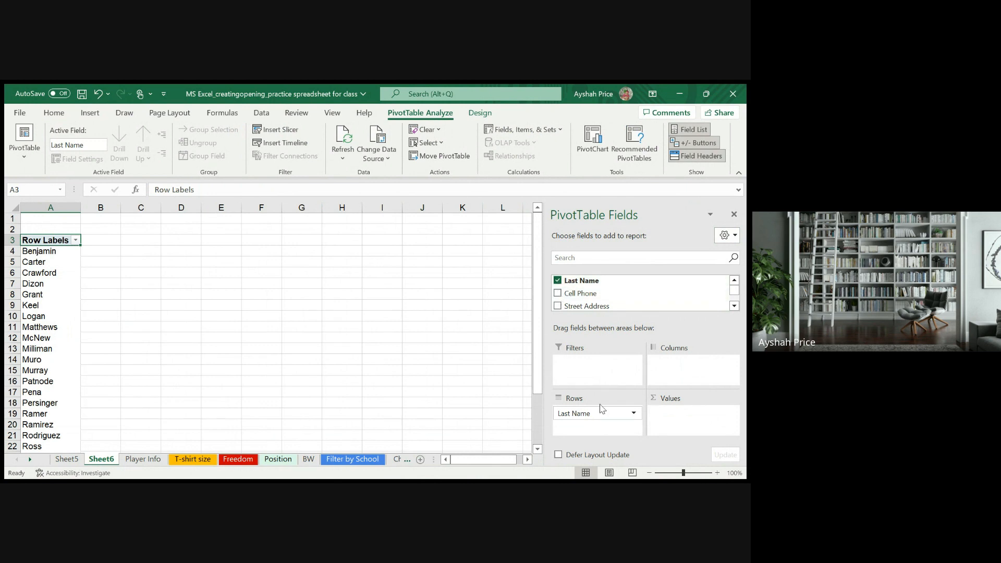
pyautogui.click(733, 306)
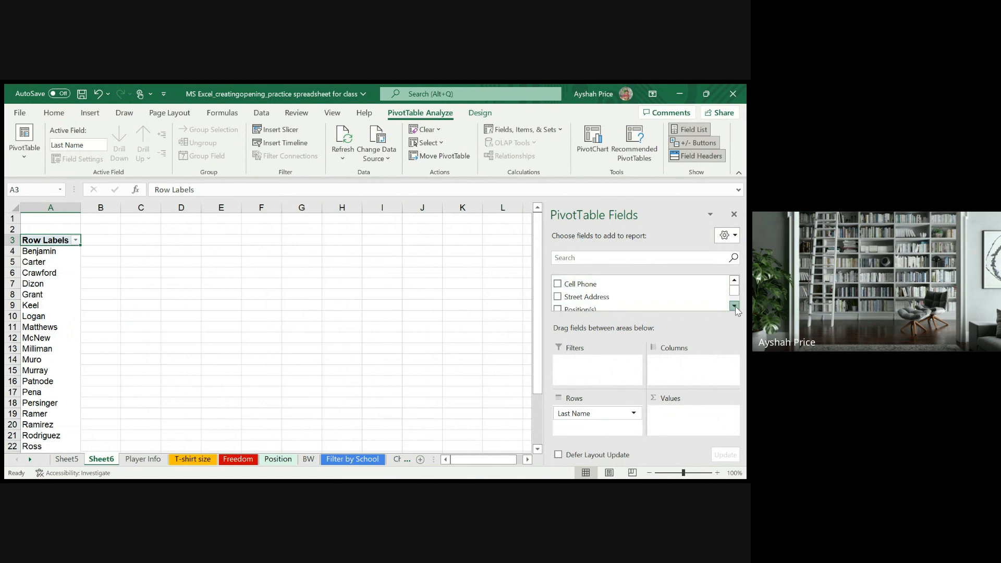
pyautogui.click(734, 306)
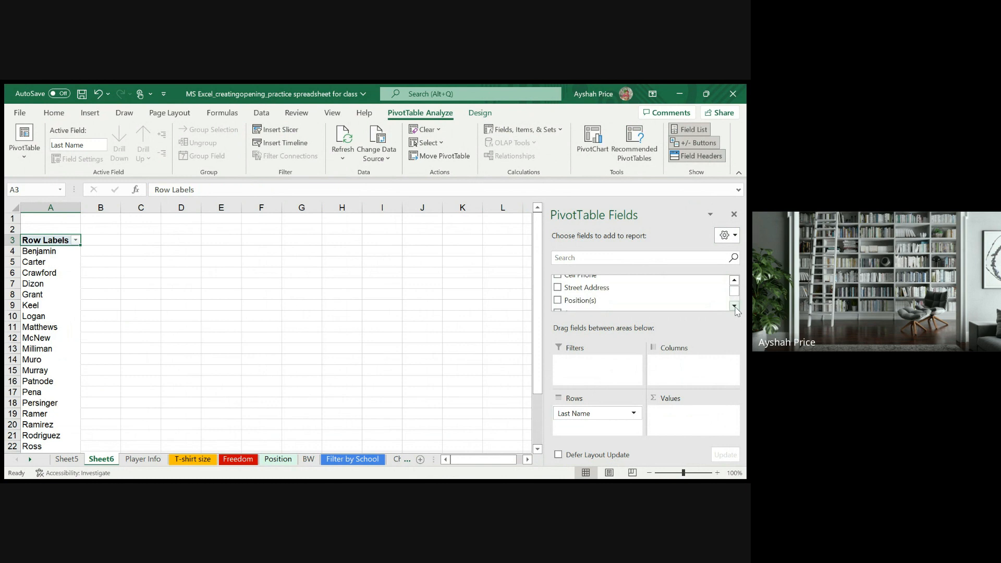
pyautogui.click(557, 300)
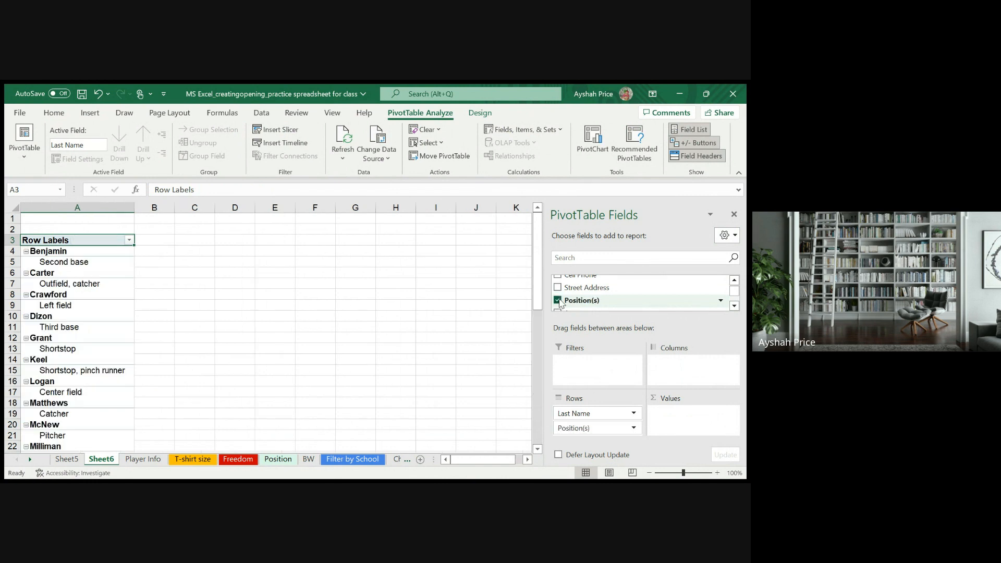
# - Add the School field to the PivotTable's rows beneath Position(s)
pyautogui.scroll(1, 588, 301)
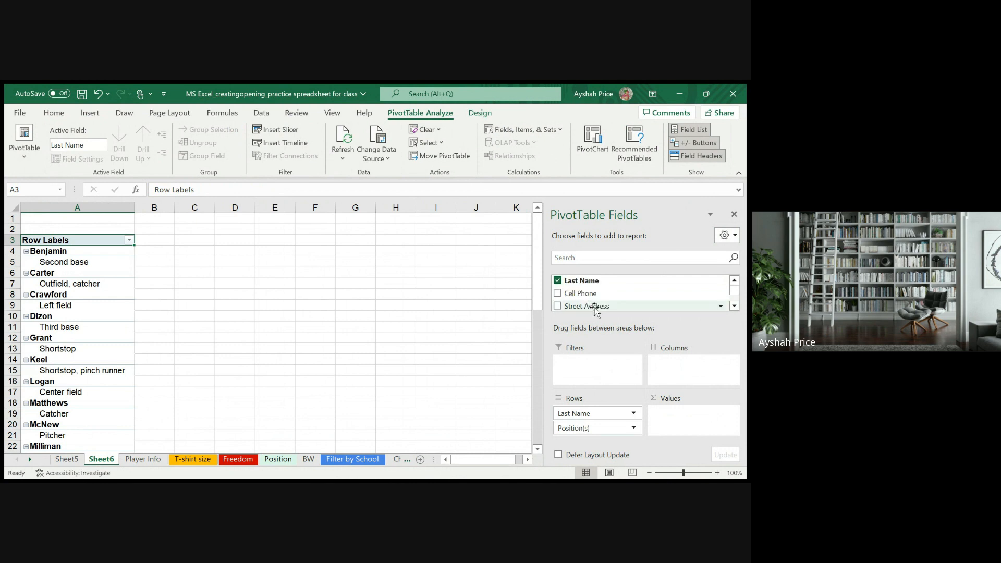
pyautogui.scroll(-2, 571, 303)
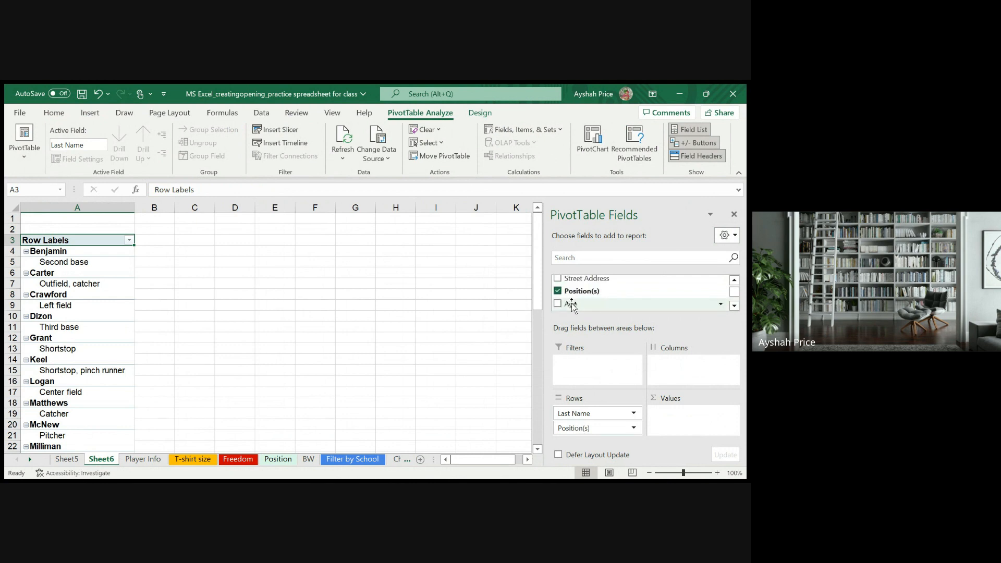
pyautogui.scroll(-2, 571, 302)
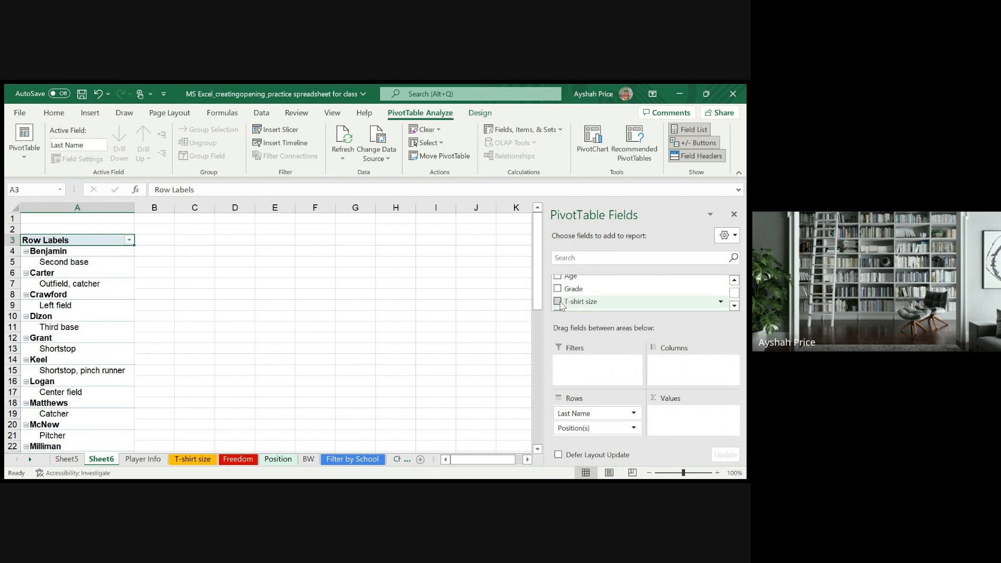
pyautogui.scroll(-2, 560, 305)
pyautogui.click(557, 286)
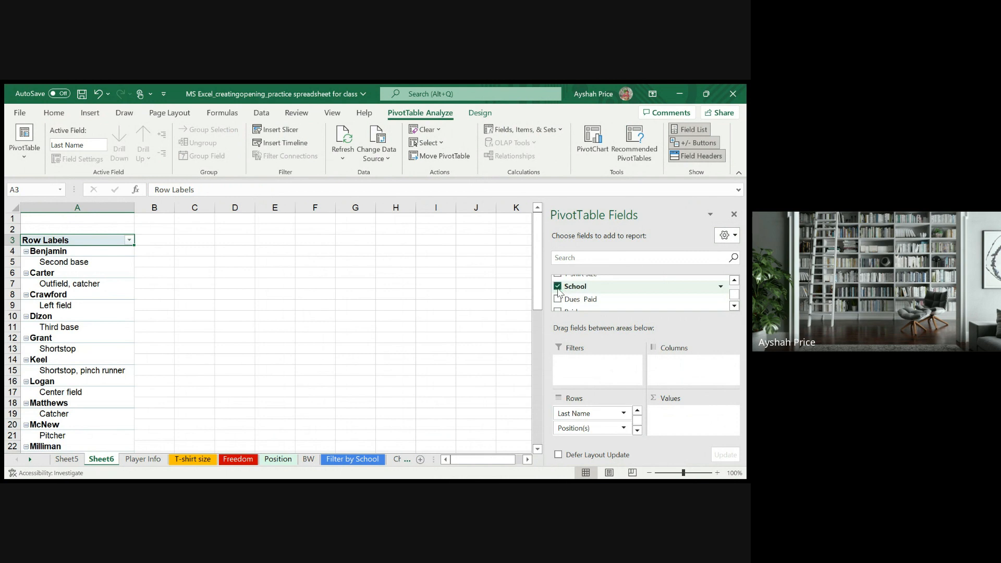
# - Try the School field as a count in the PivotTable's Values area and return it to Rows
pyautogui.click(636, 430)
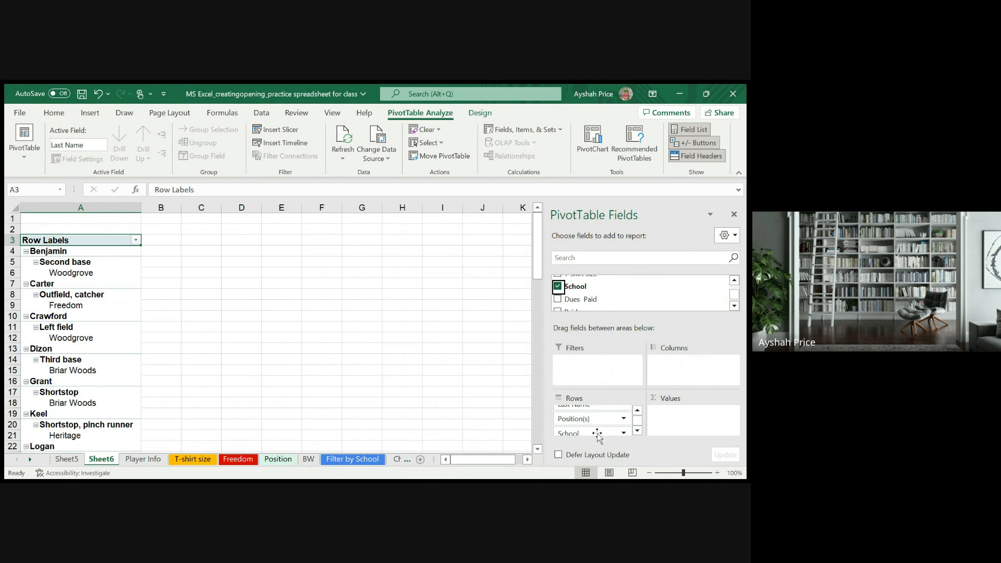
pyautogui.moveTo(597, 432); pyautogui.dragTo(696, 426)
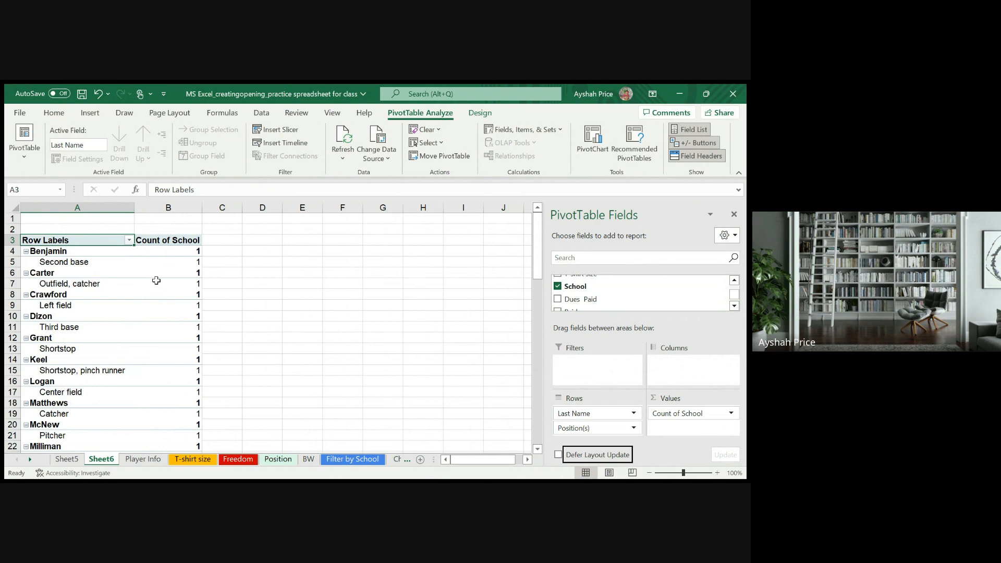
pyautogui.scroll(-3, 156, 280)
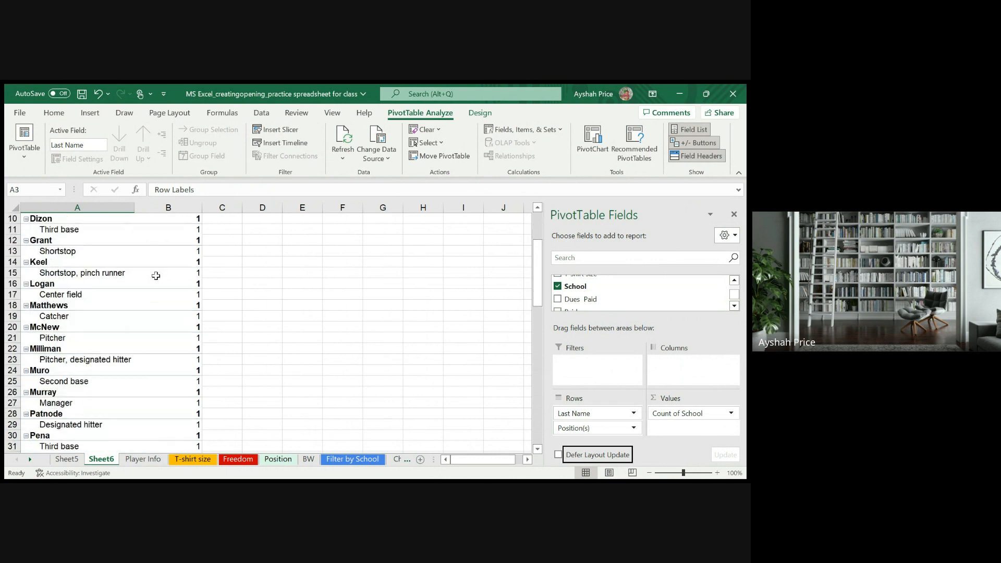
pyautogui.scroll(-9, 156, 275)
pyautogui.scroll(4, 156, 272)
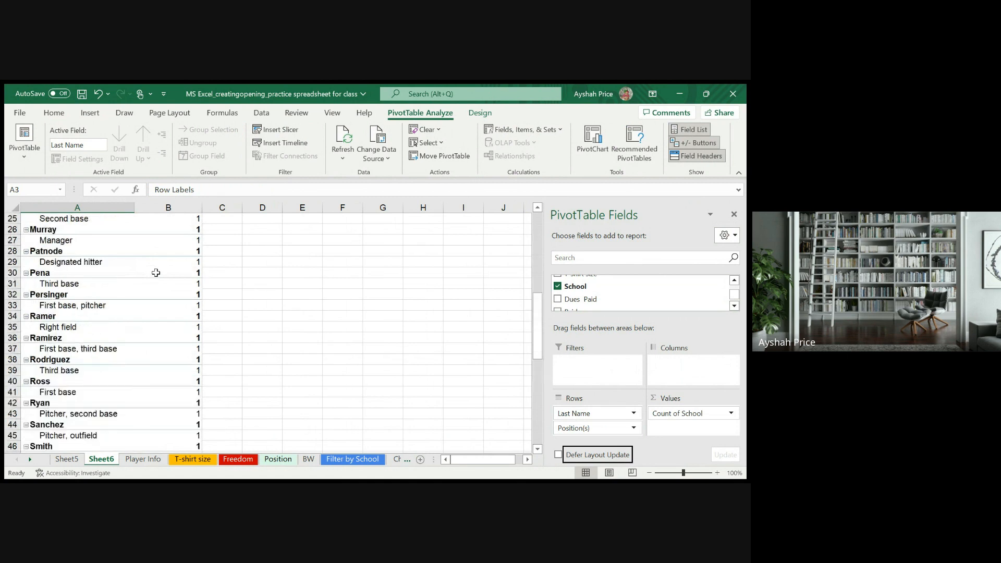
pyautogui.scroll(8, 156, 273)
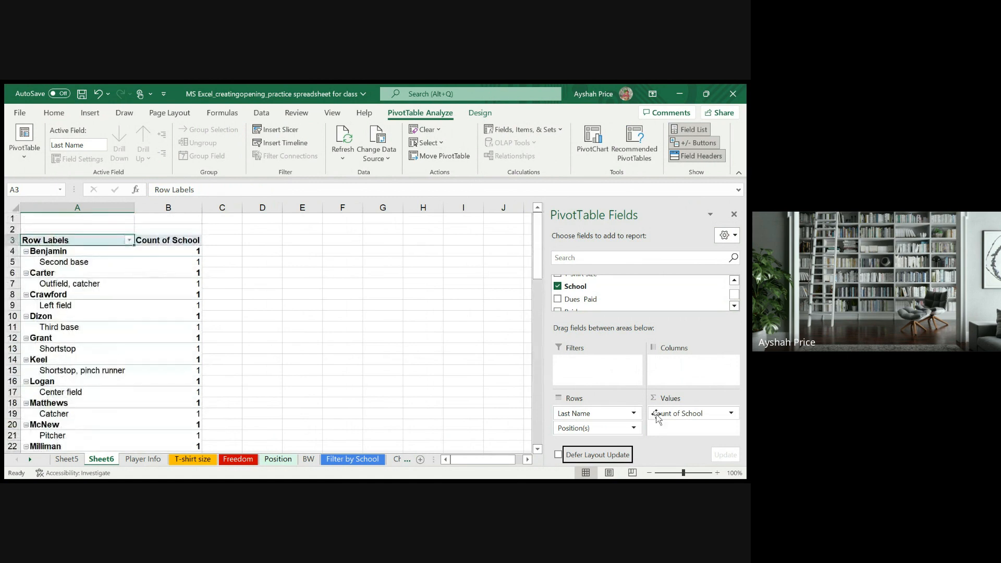
pyautogui.moveTo(656, 415); pyautogui.dragTo(597, 432)
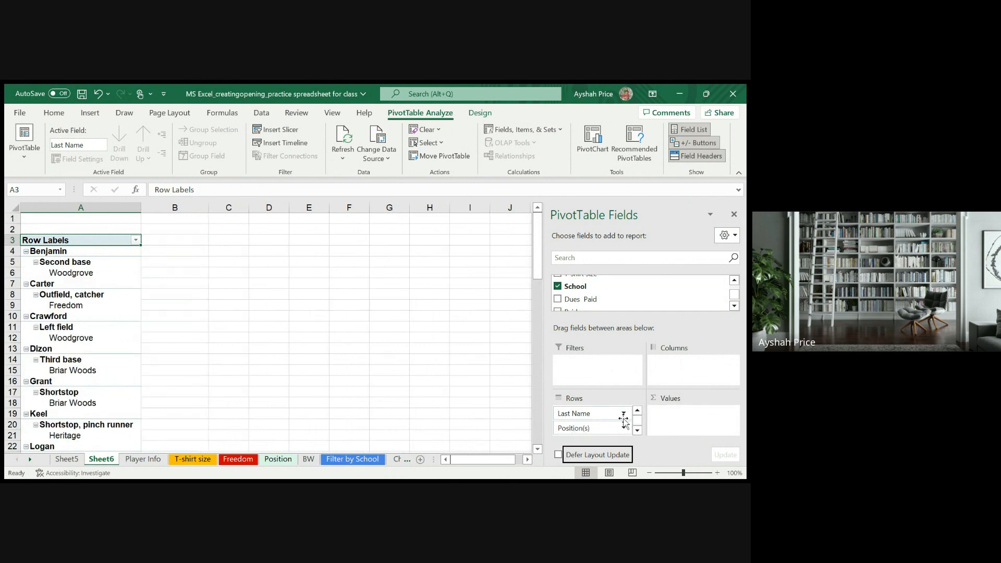
# - Move the School field from Rows to the PivotTable's Filters area
pyautogui.scroll(-1, 623, 420)
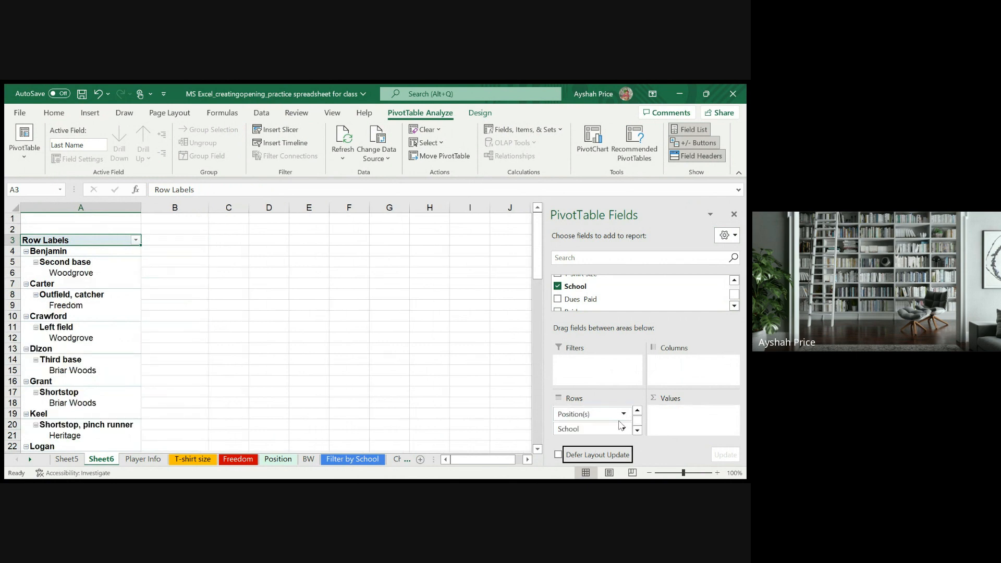
pyautogui.click(607, 434)
pyautogui.moveTo(607, 435); pyautogui.dragTo(620, 375)
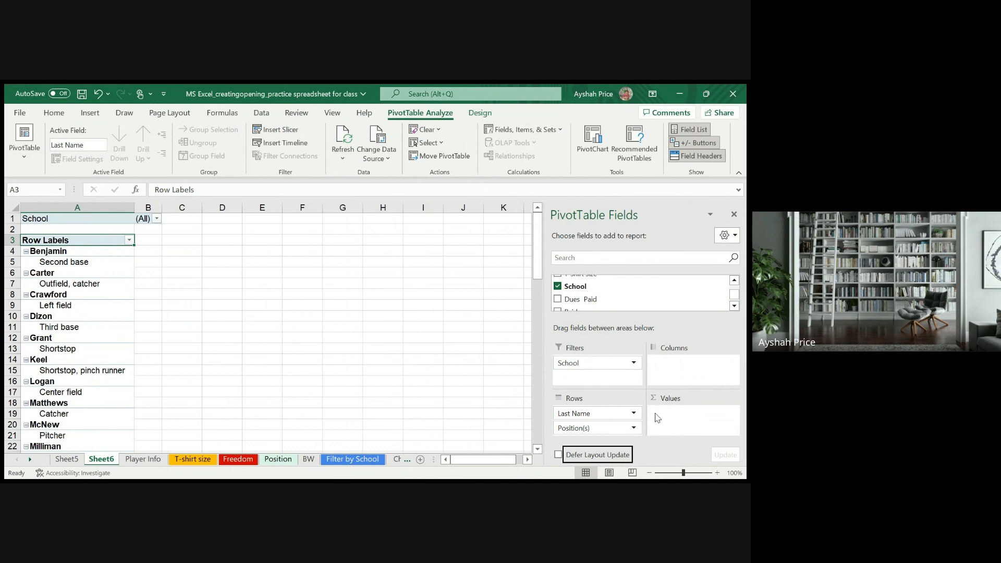
# - Add the Dues Paid field to the PivotTable's Values area as a sum
pyautogui.click(565, 303)
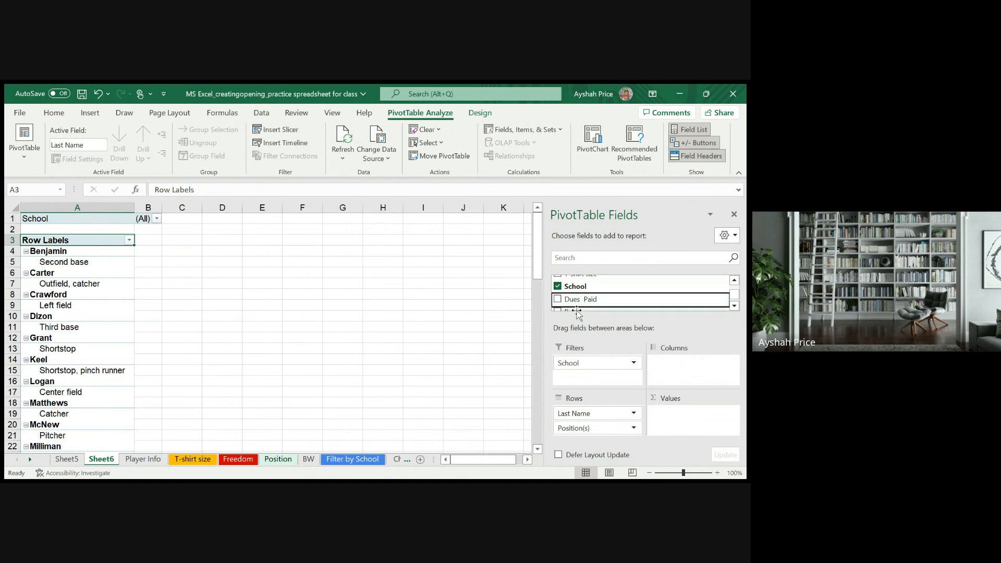
pyautogui.click(556, 300)
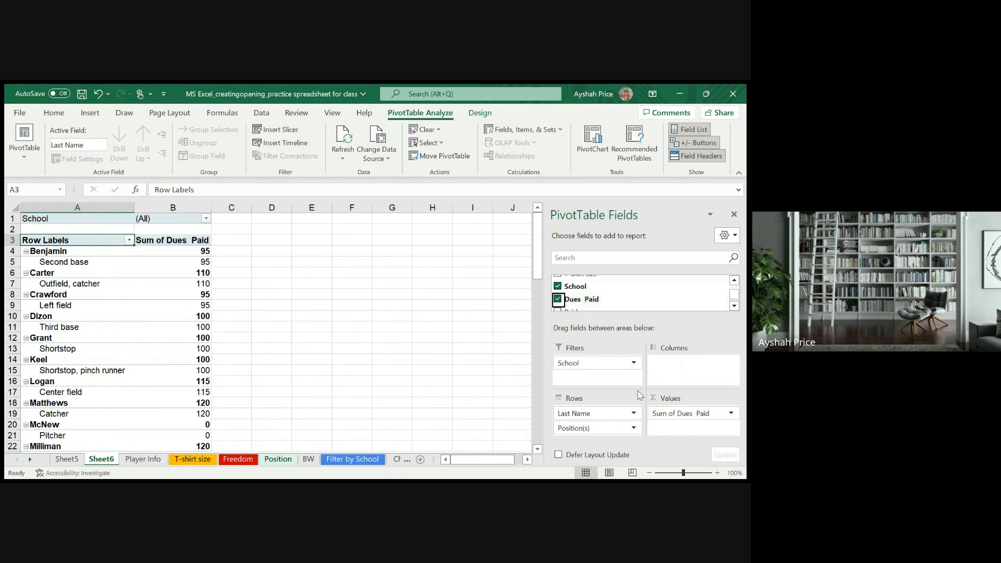
pyautogui.click(163, 252)
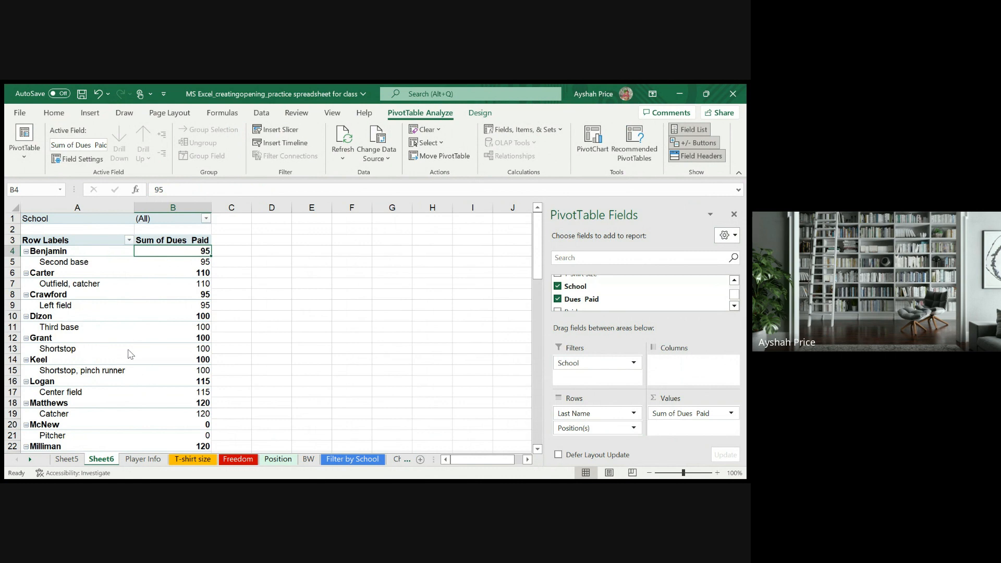
# - Filter the PivotTable by the school Briar Woods and examine its players and total dues paid
pyautogui.click(89, 261)
pyautogui.click(128, 373)
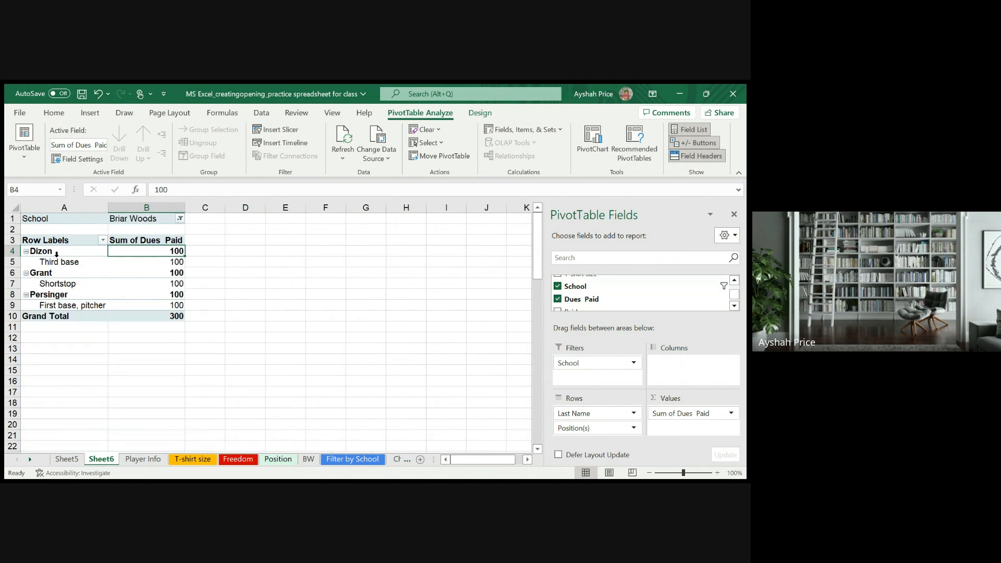
pyautogui.click(166, 319)
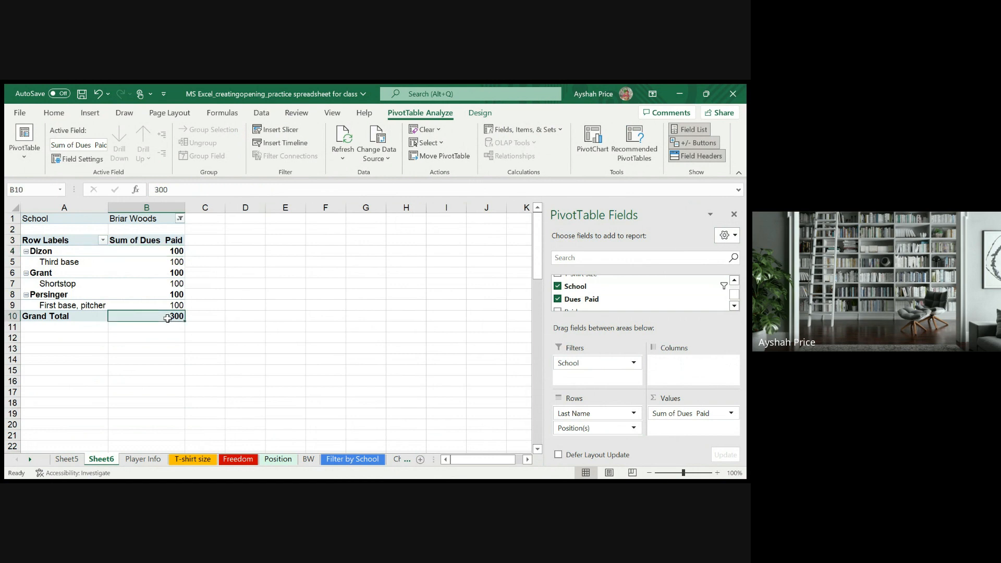
pyautogui.click(41, 251)
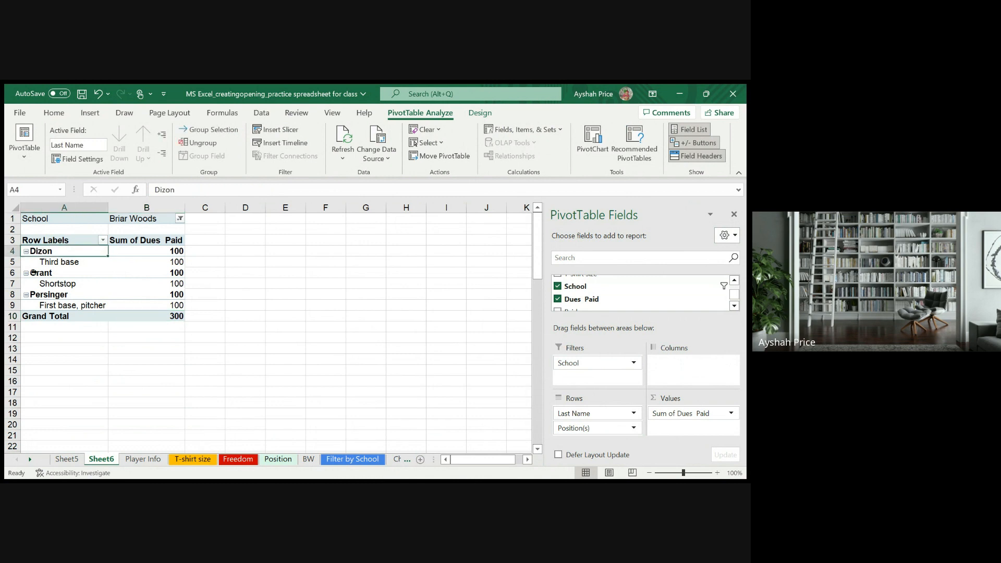
pyautogui.click(30, 296)
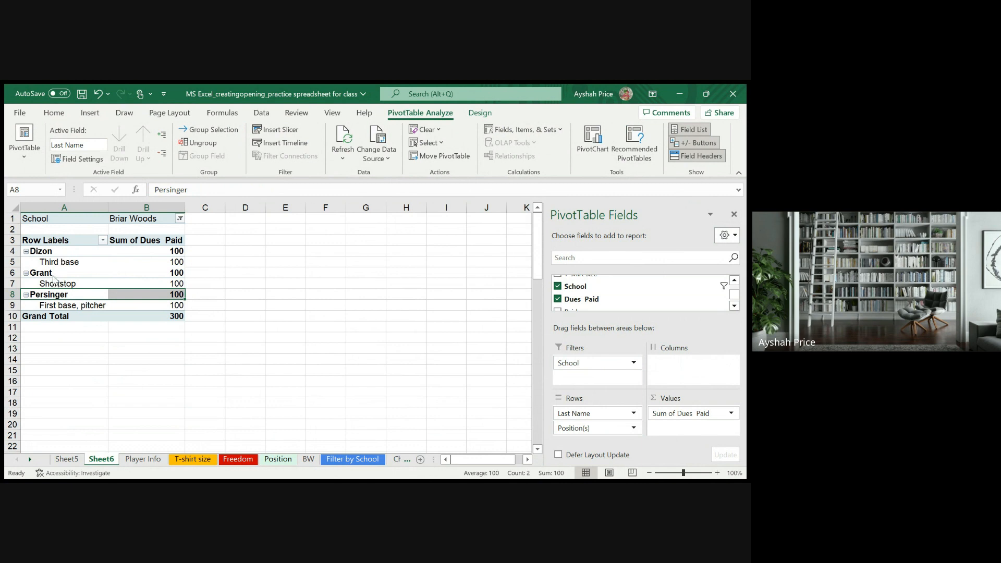
# - Switch the School filter to Freedom and examine its total dues, players and positions
pyautogui.click(105, 370)
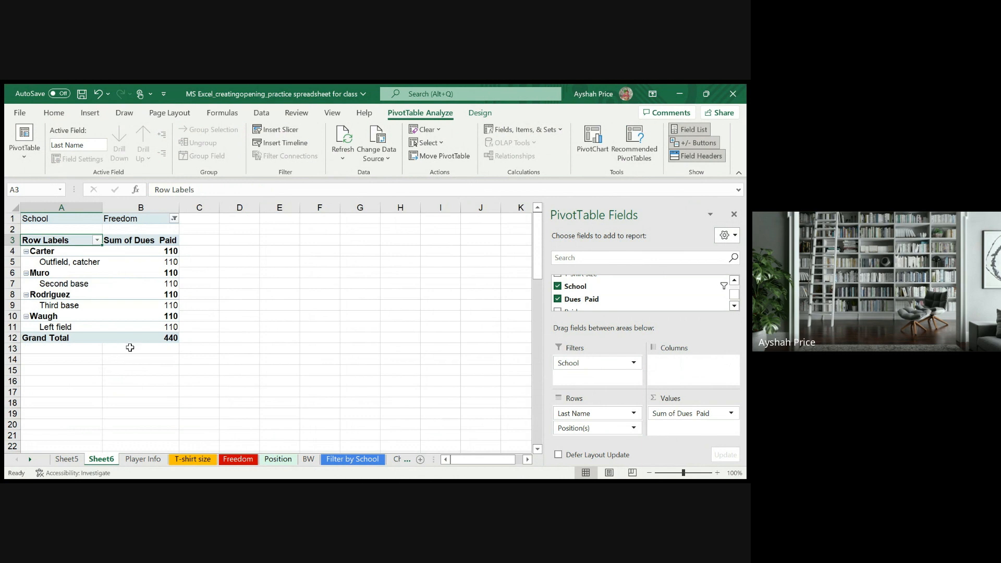
pyautogui.click(171, 337)
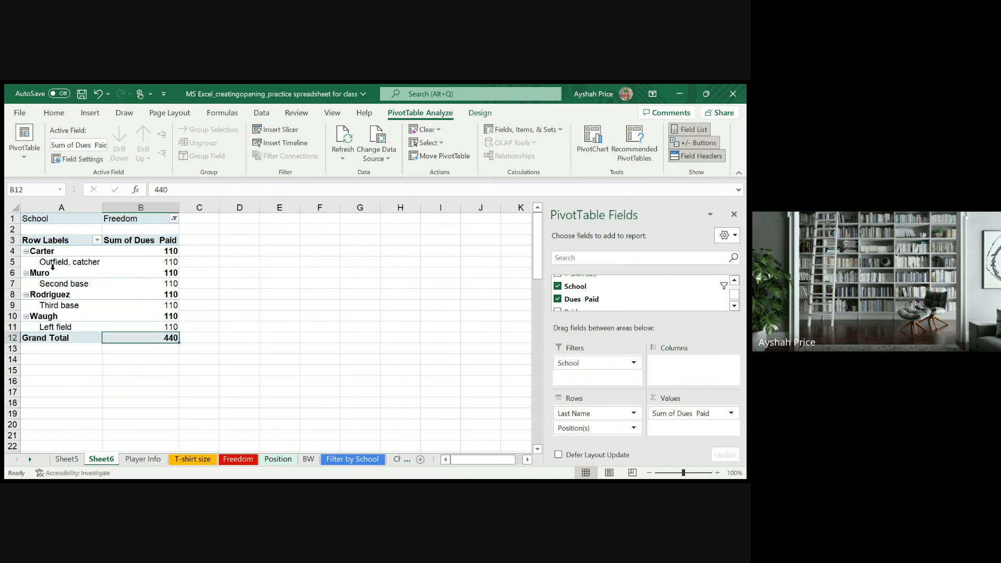
pyautogui.click(59, 252)
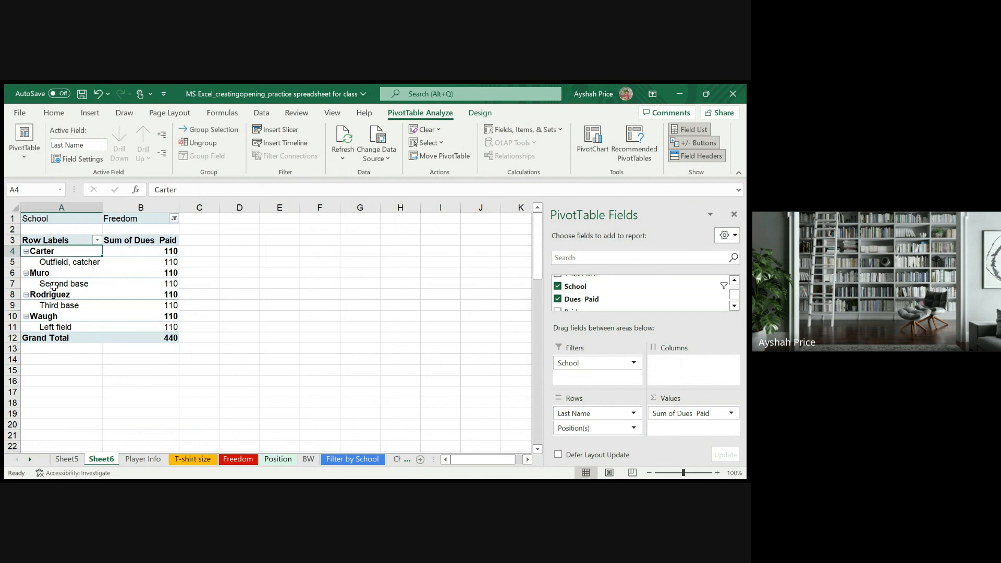
pyautogui.click(49, 274)
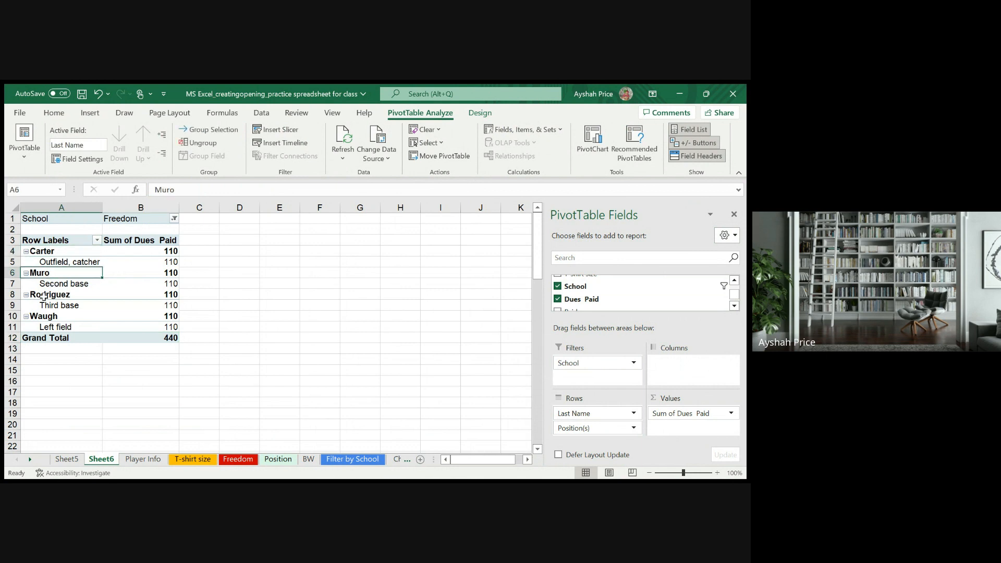
pyautogui.click(46, 295)
pyautogui.click(55, 306)
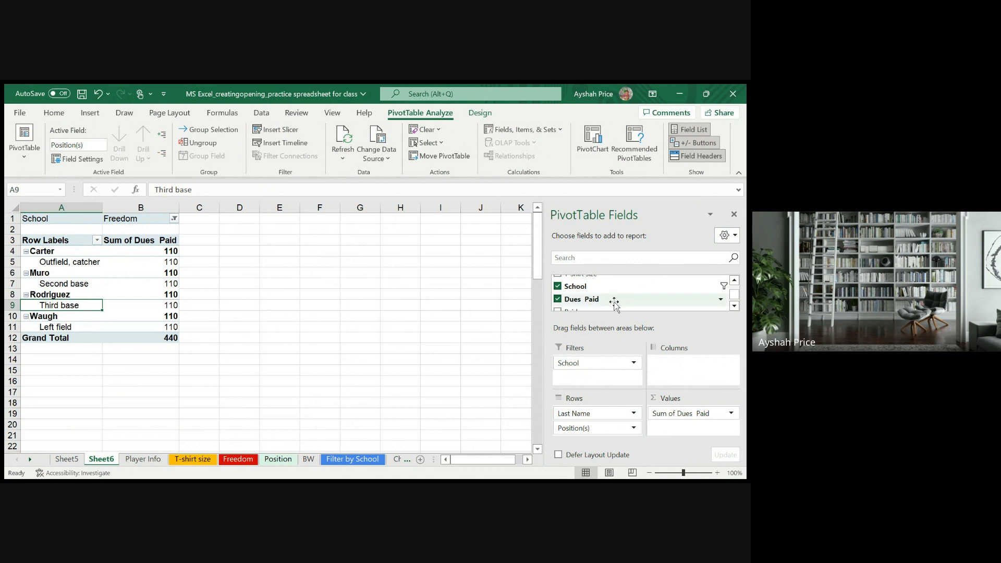
# - Move the Position(s) field from Rows to the Filters area and filter it to multiple positions
pyautogui.scroll(2, 617, 292)
pyautogui.scroll(-2, 617, 292)
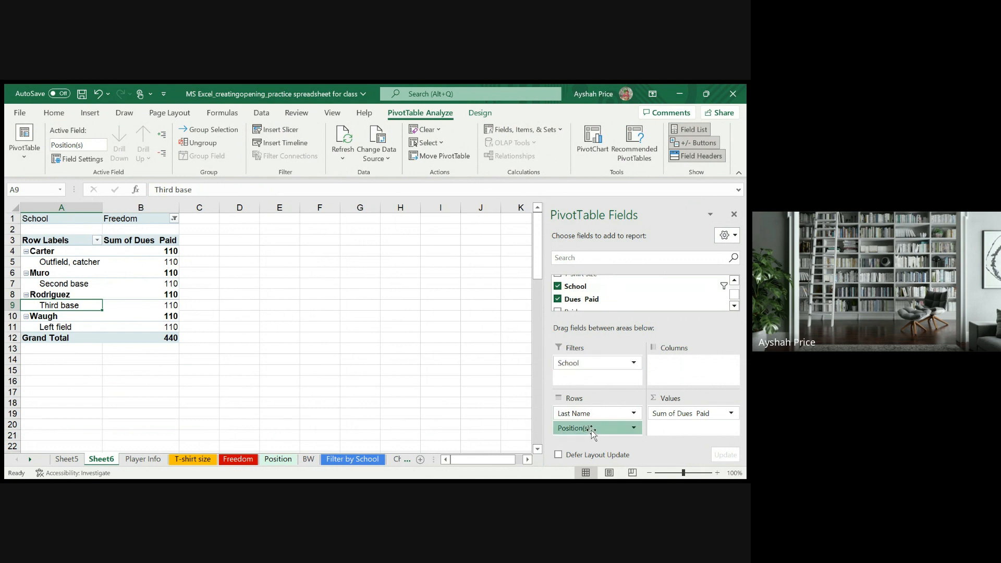
pyautogui.moveTo(593, 430); pyautogui.dragTo(596, 385)
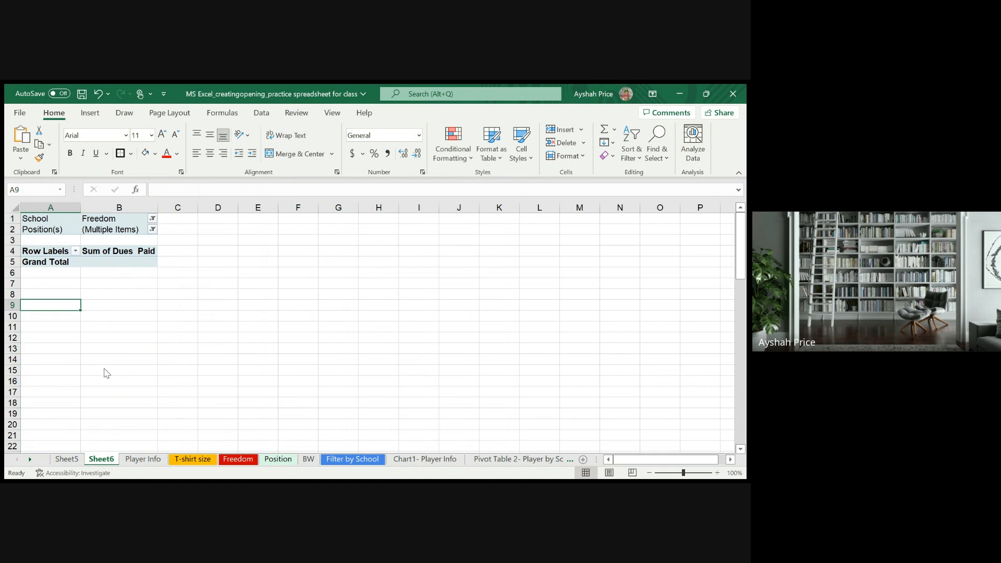
# - Clear the Freedom selection from the School filter and limit the filter to Heritage and Park View
pyautogui.hotkey('ctrl', 'z')
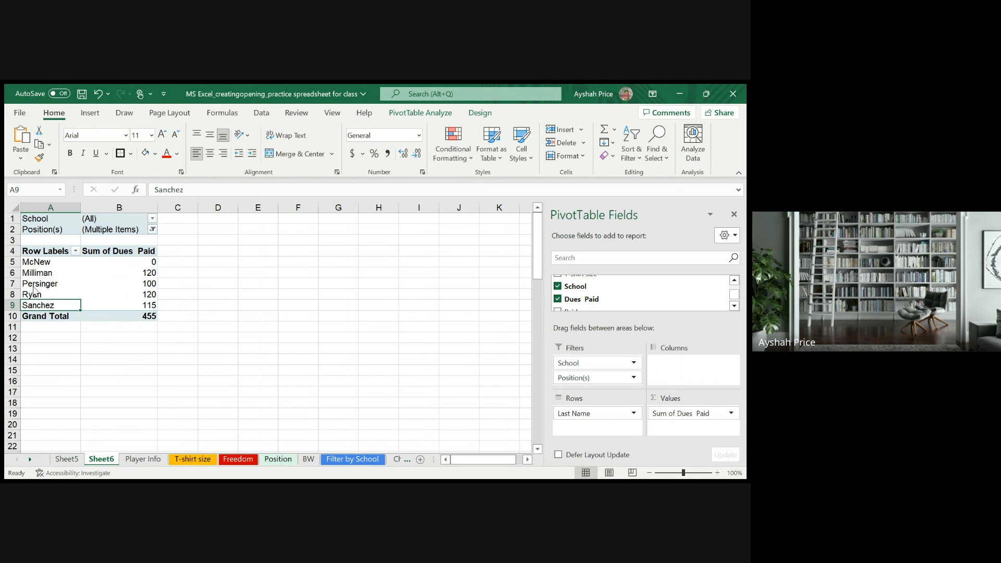
pyautogui.click(87, 371)
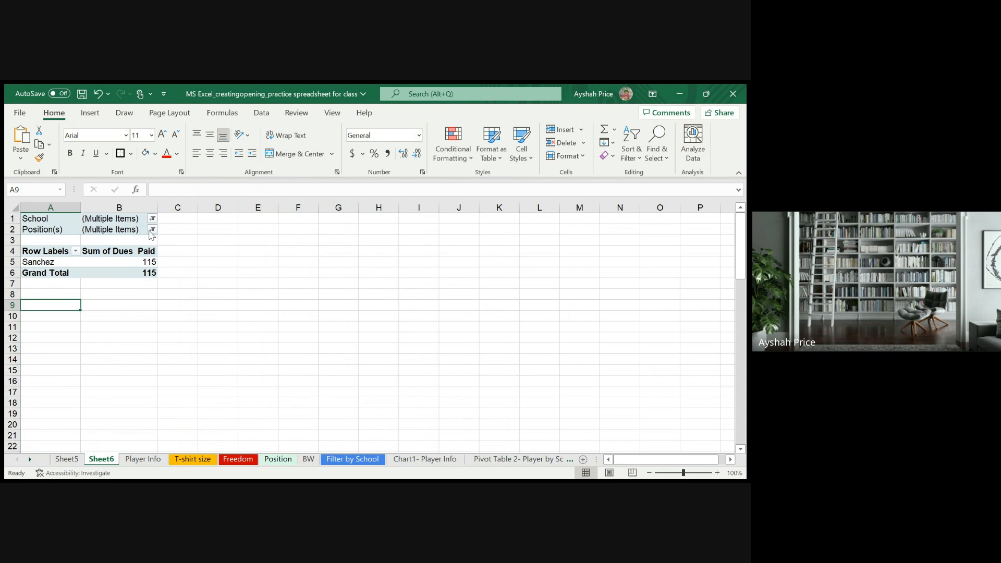
pyautogui.click(43, 231)
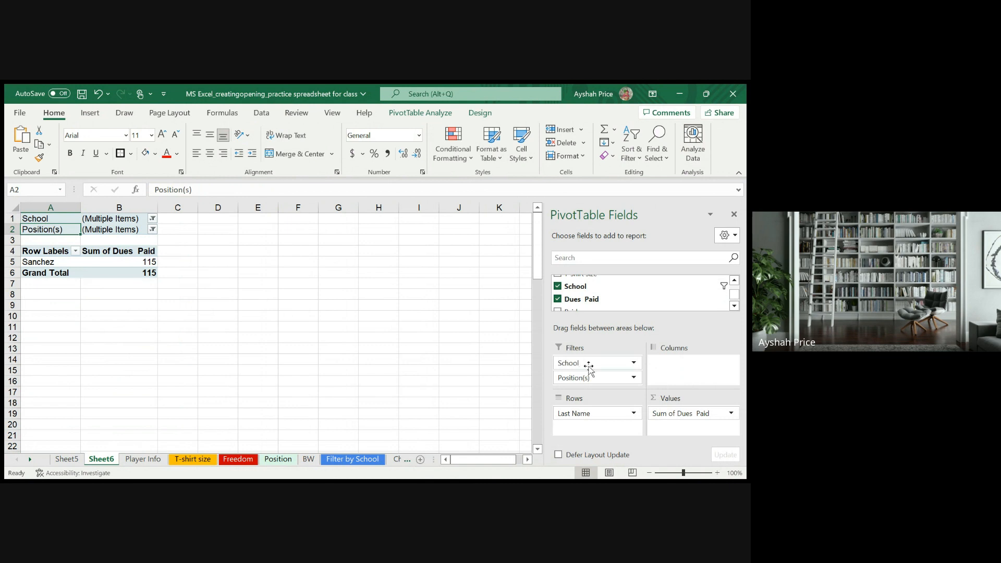
# - Reset the Position(s) filter to (All) and move School and Position(s) from Filters into Rows beneath Last Name
pyautogui.moveTo(598, 366); pyautogui.dragTo(593, 422)
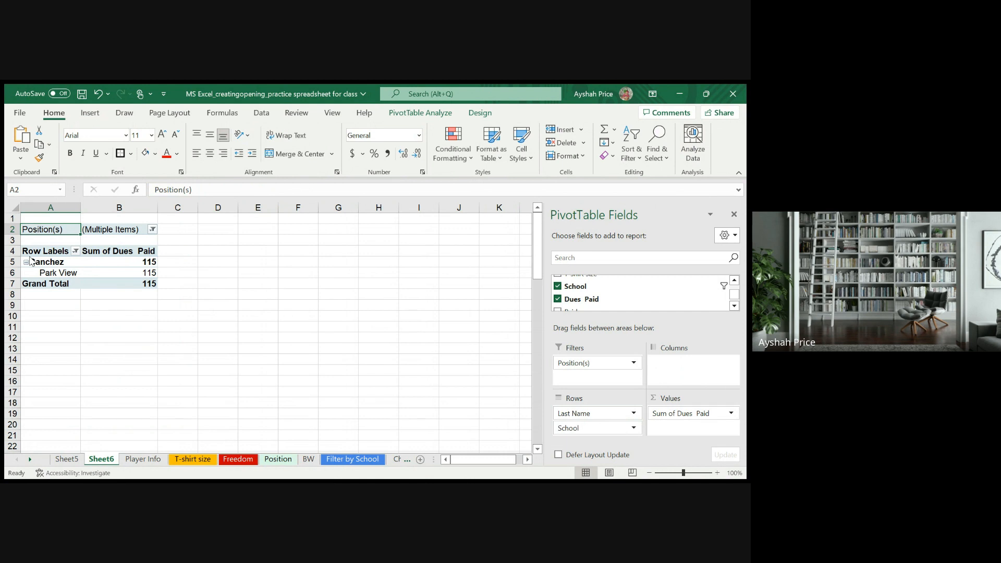
pyautogui.click(87, 382)
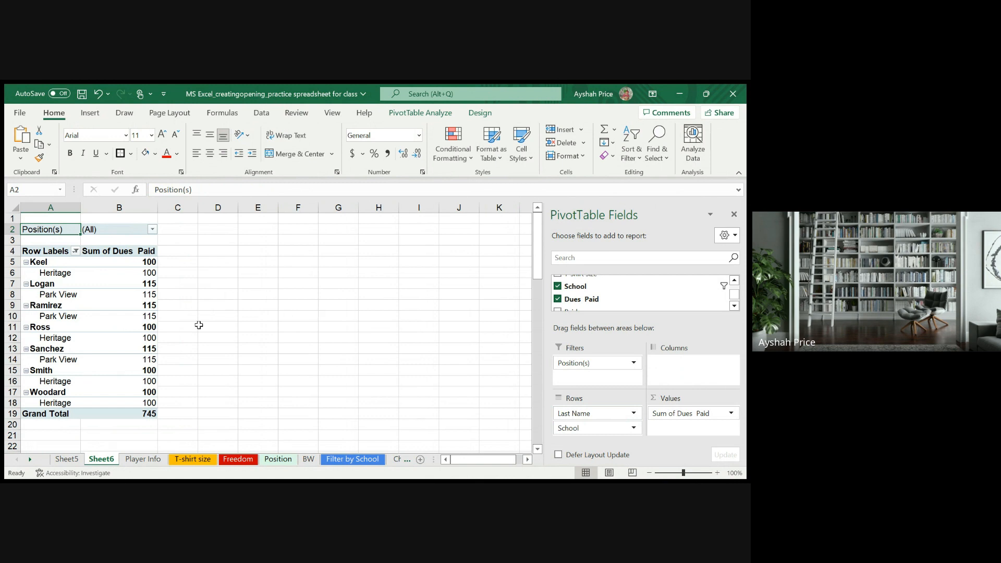
pyautogui.scroll(-2, 197, 326)
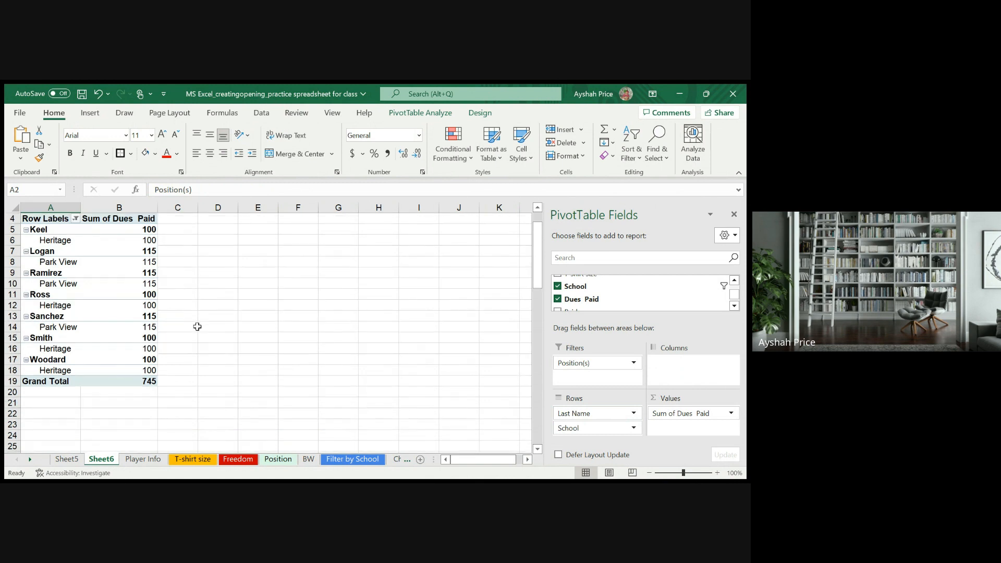
pyautogui.scroll(2, 197, 326)
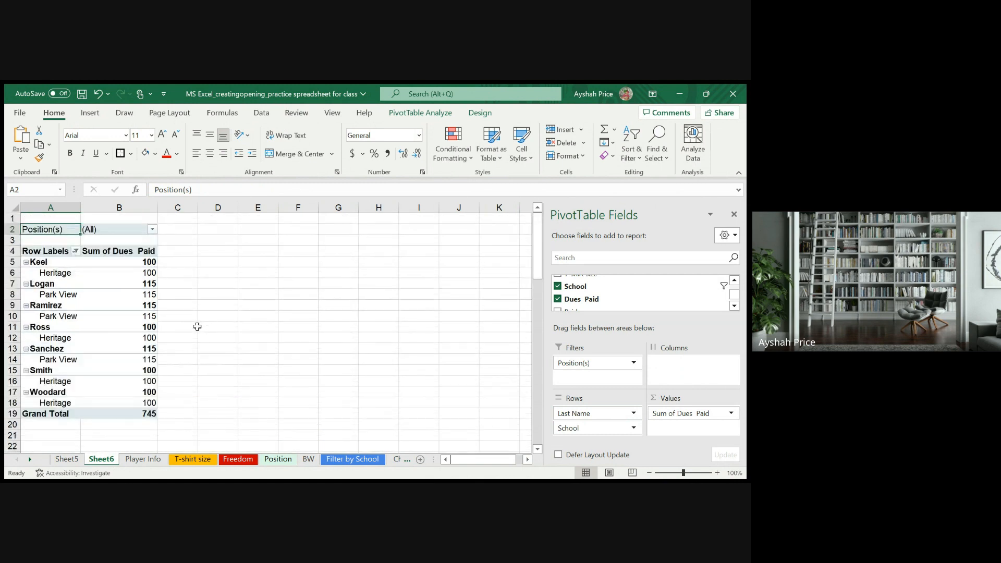
pyautogui.scroll(-1, 197, 326)
pyautogui.scroll(1, 197, 326)
pyautogui.moveTo(615, 363); pyautogui.dragTo(619, 437)
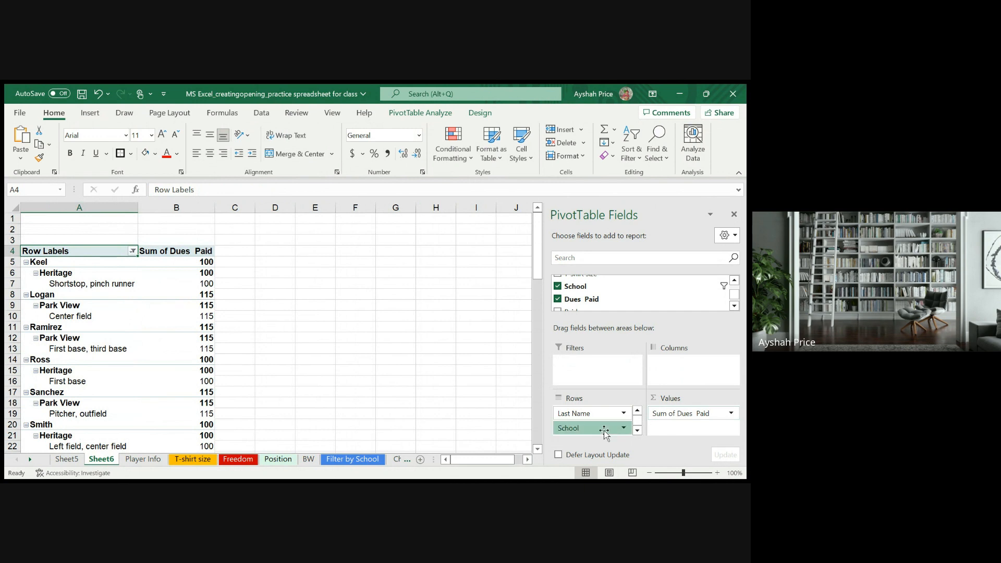
# - Try School as a count in Values with Dues Paid as a filter, and return School to Rows and Dues Paid to Values
pyautogui.moveTo(607, 429); pyautogui.dragTo(589, 359)
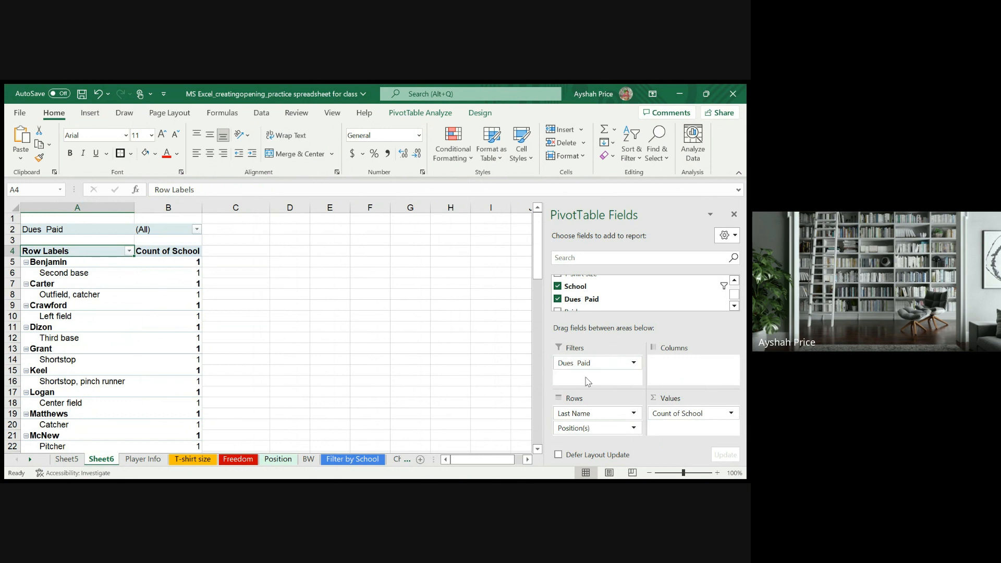
pyautogui.moveTo(696, 419); pyautogui.dragTo(592, 424)
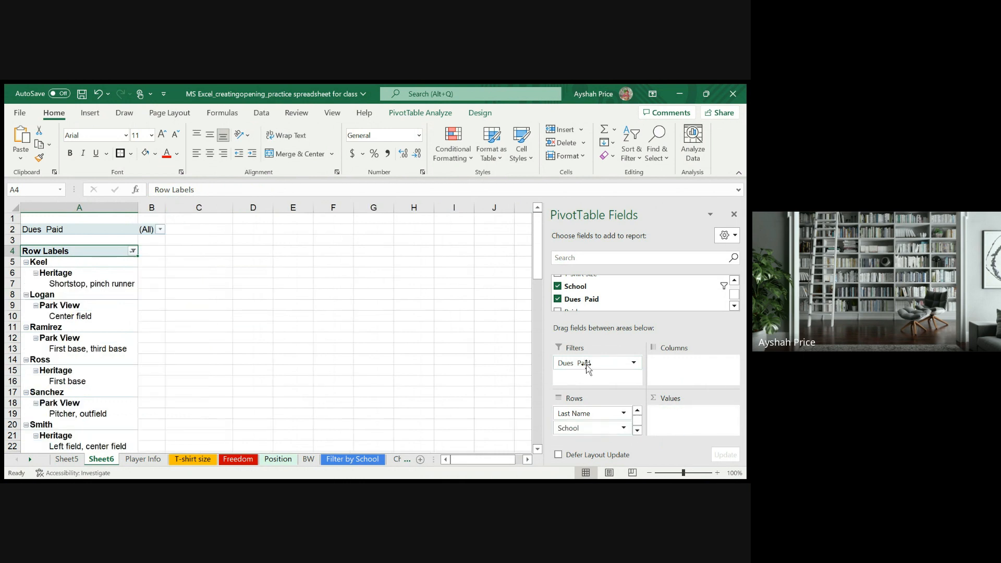
pyautogui.moveTo(587, 367); pyautogui.dragTo(676, 412)
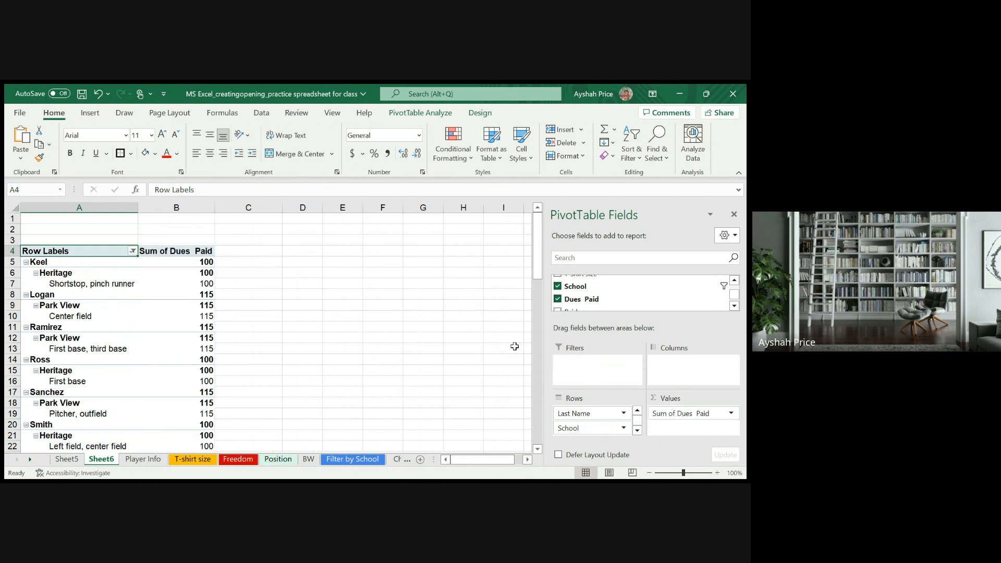
pyautogui.scroll(5, 607, 282)
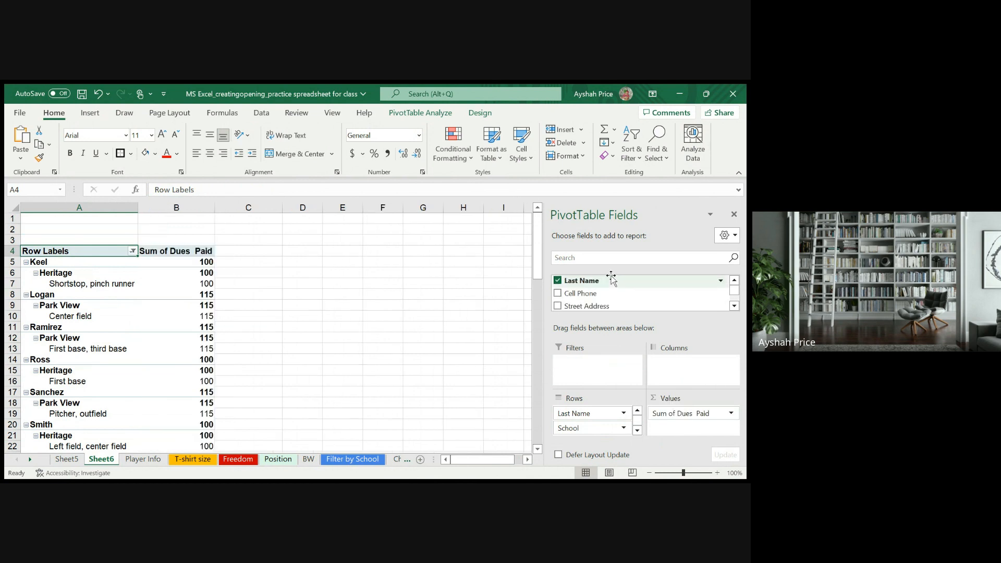
pyautogui.scroll(-2, 603, 280)
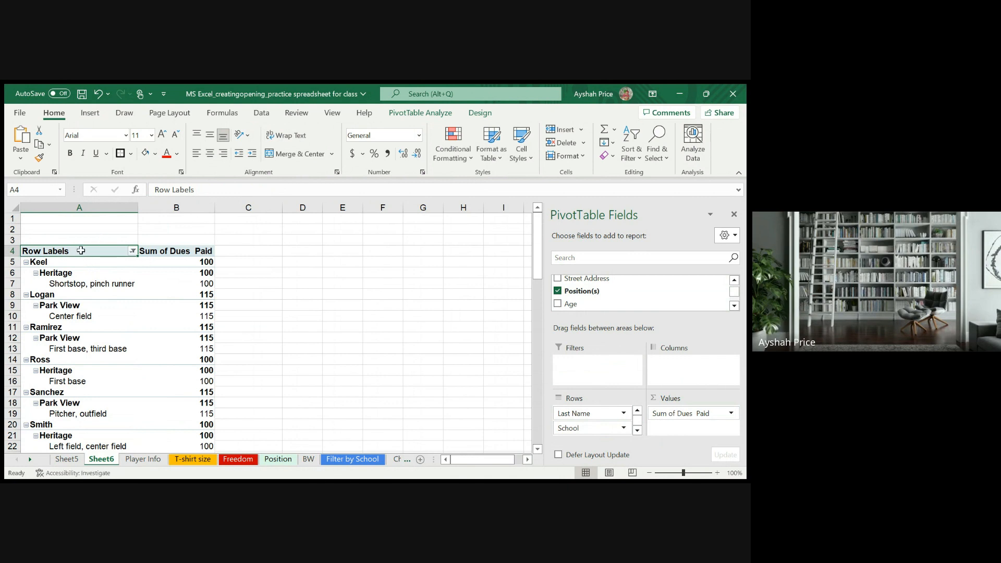
# - Insert a pie PivotChart from the whole PivotTable, including its grand total, and move it clear of the table
pyautogui.moveTo(81, 250); pyautogui.dragTo(215, 381)
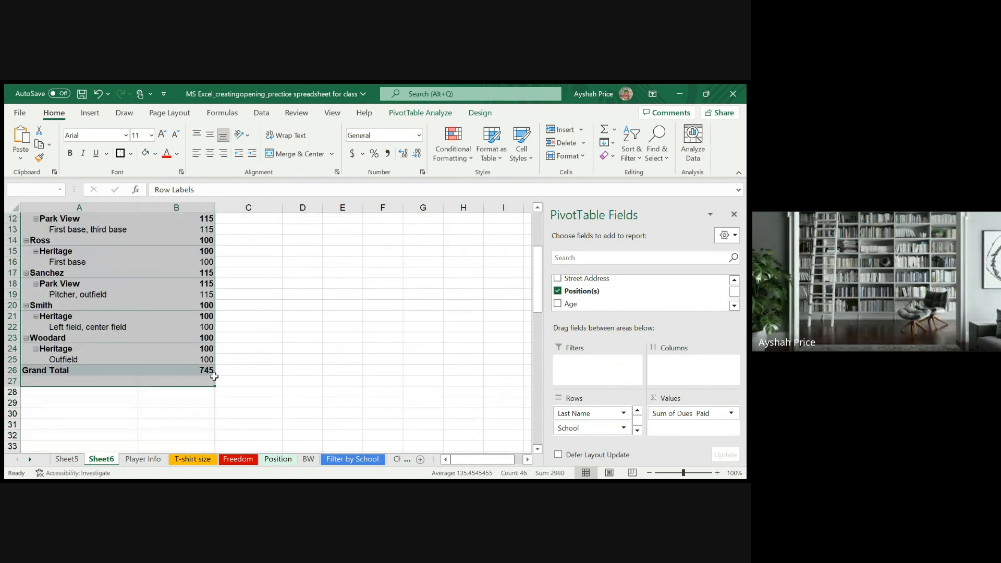
pyautogui.scroll(4, 291, 342)
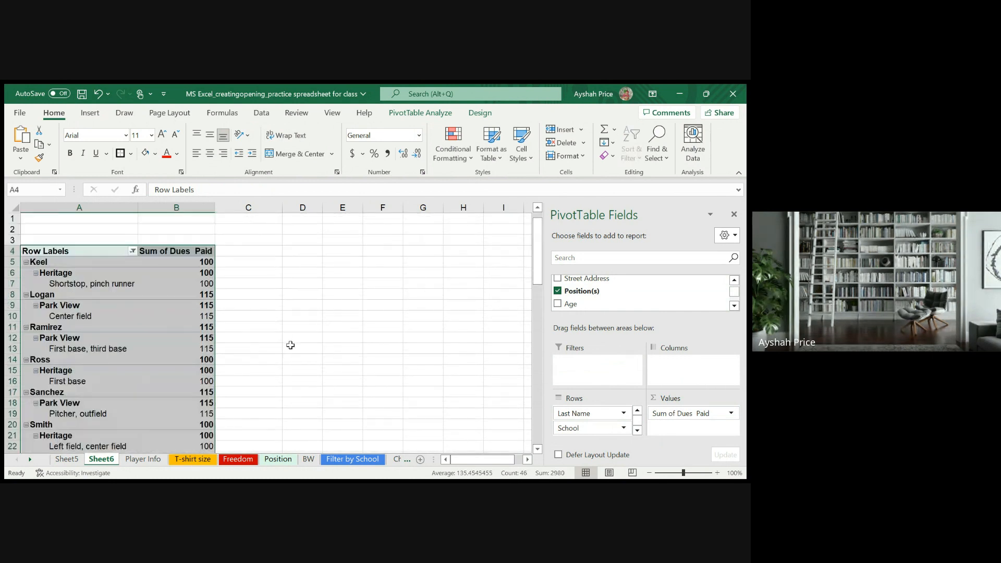
pyautogui.click(91, 113)
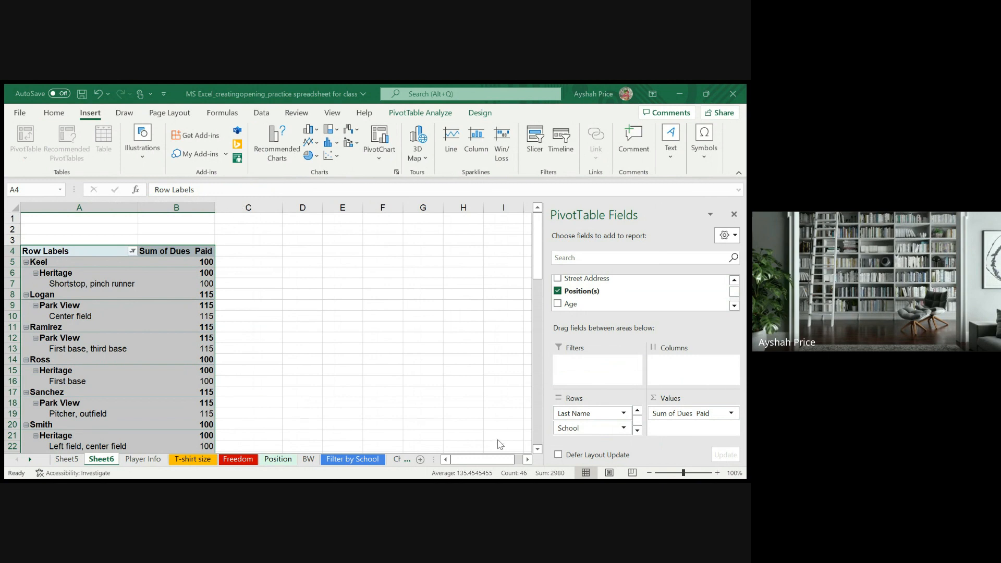
pyautogui.hotkey('alt', 'F1')
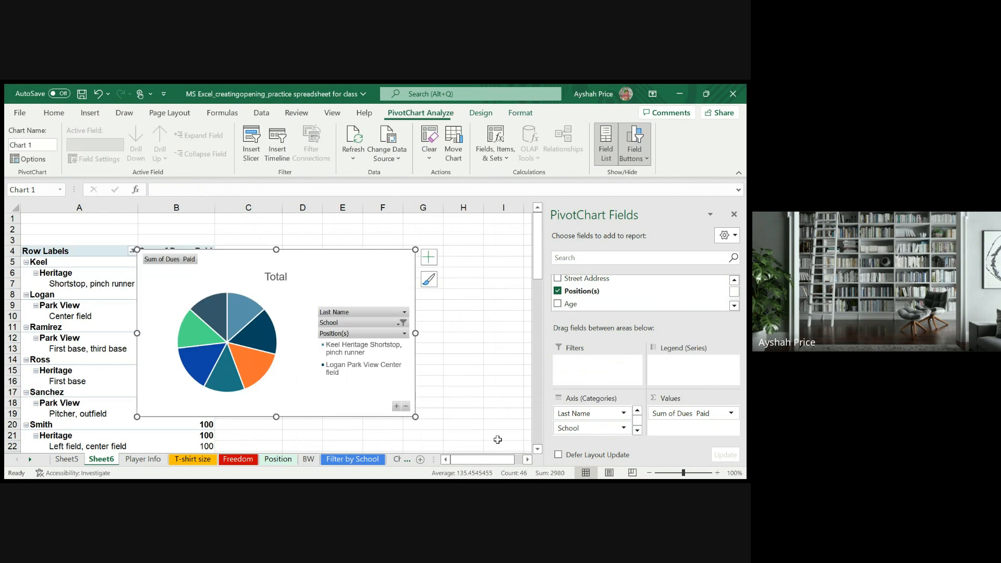
pyautogui.moveTo(324, 269); pyautogui.dragTo(437, 268)
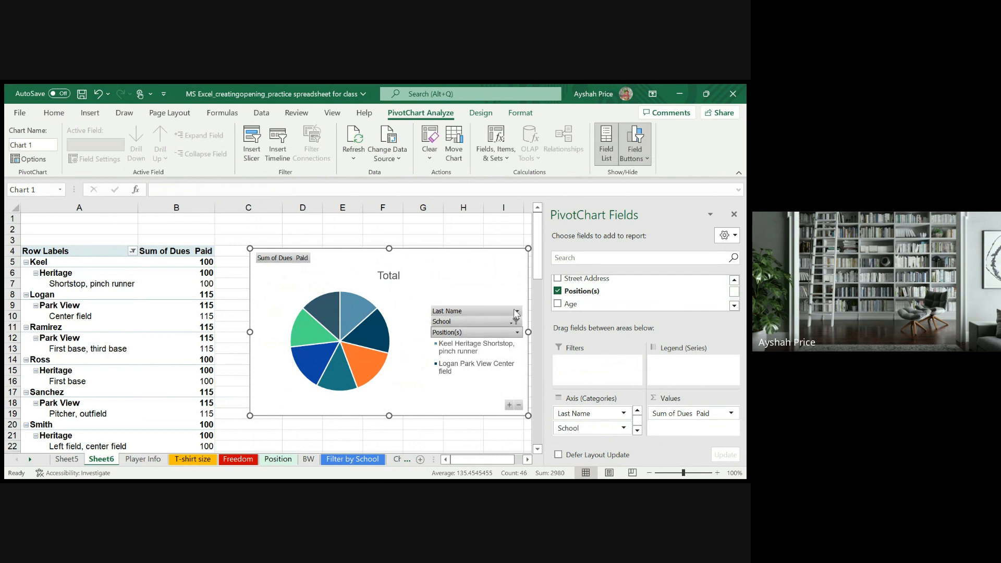
# - Remove the Last Name field from the pie PivotChart and add data labels to its slices
pyautogui.moveTo(516, 311); pyautogui.dragTo(475, 293)
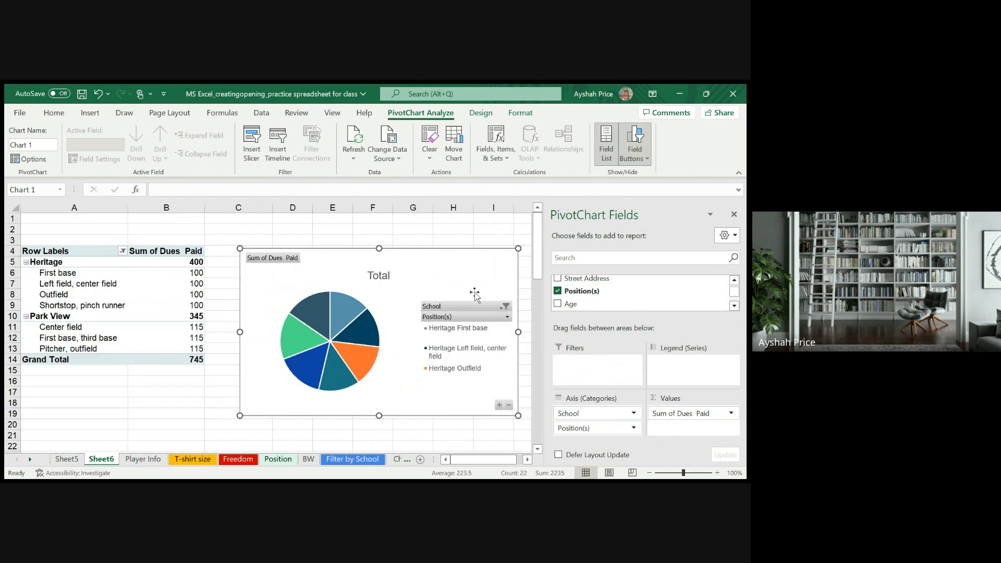
pyautogui.click(368, 332)
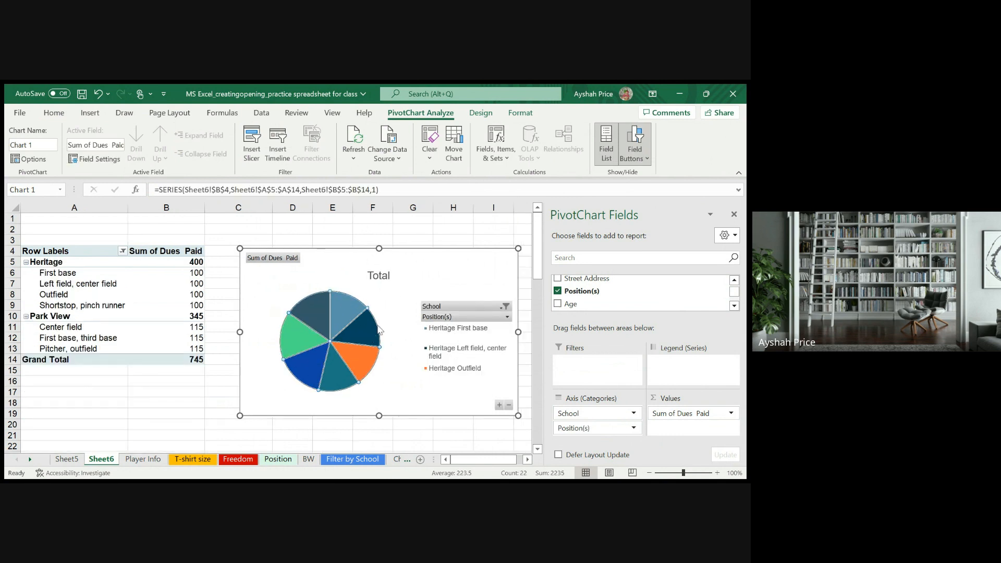
pyautogui.click(413, 292)
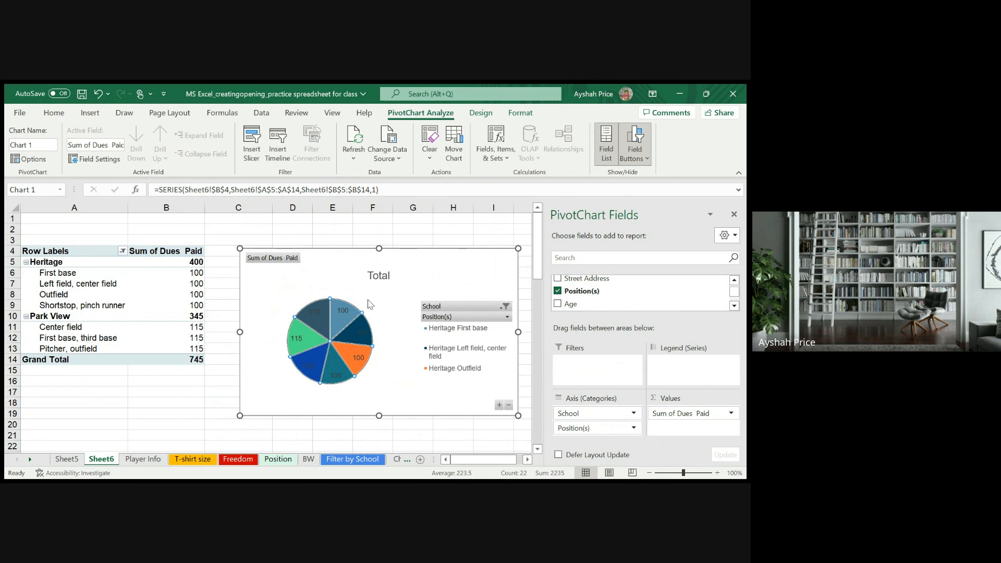
pyautogui.hotkey('ctrl', '1')
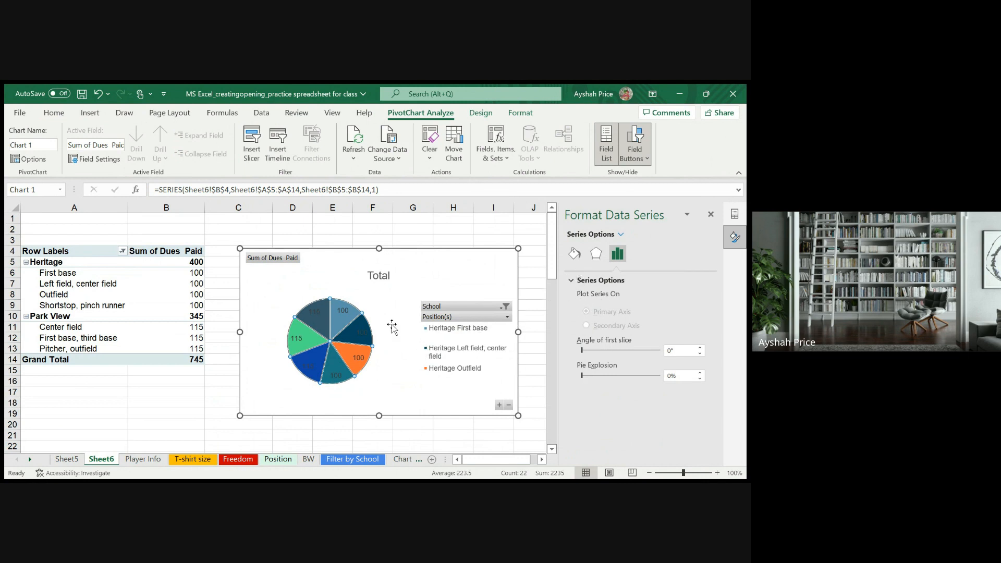
pyautogui.click(344, 313)
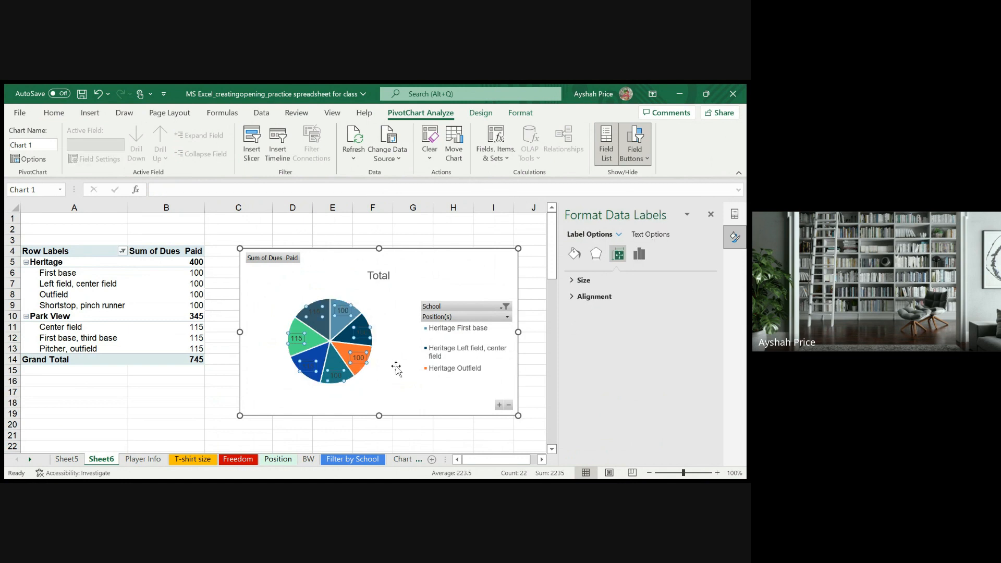
pyautogui.click(403, 350)
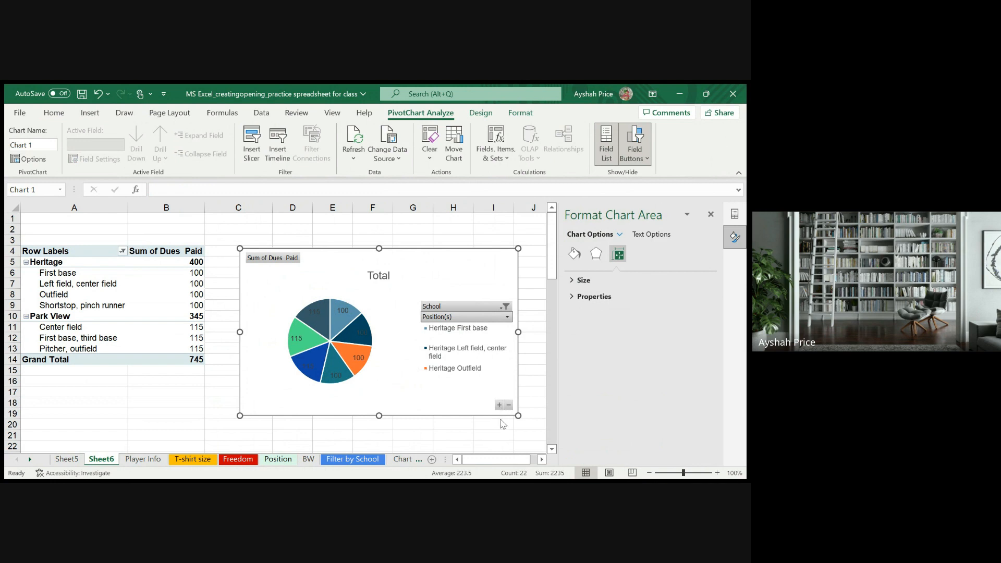
pyautogui.click(270, 292)
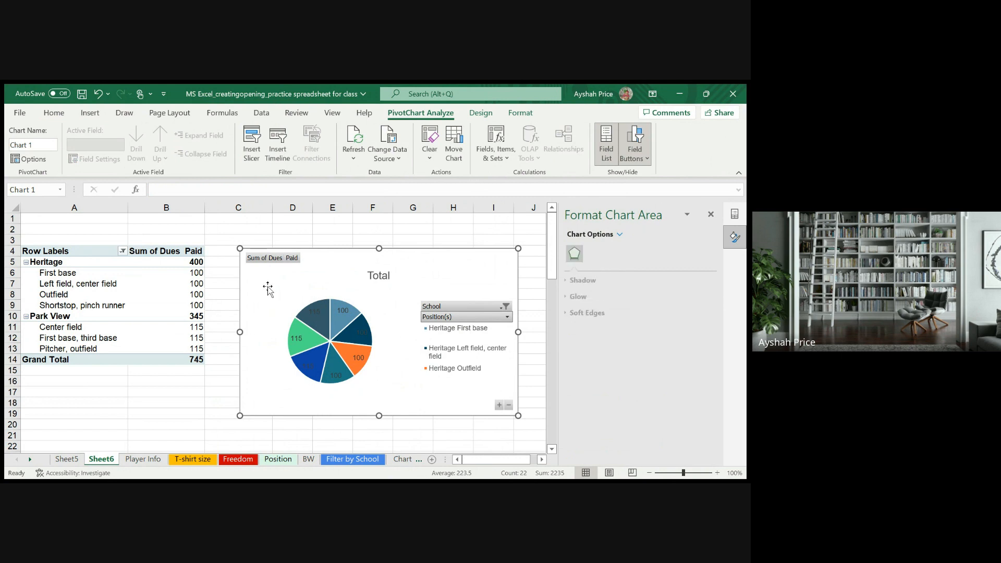
# - Clear the School filter on the PivotTable's row labels so every school is included
pyautogui.click(43, 254)
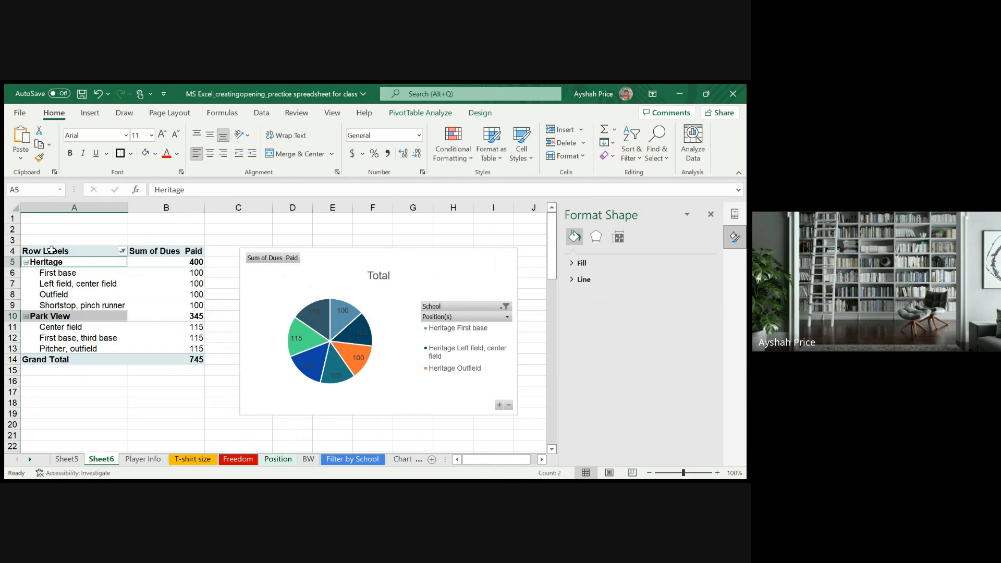
pyautogui.click(51, 249)
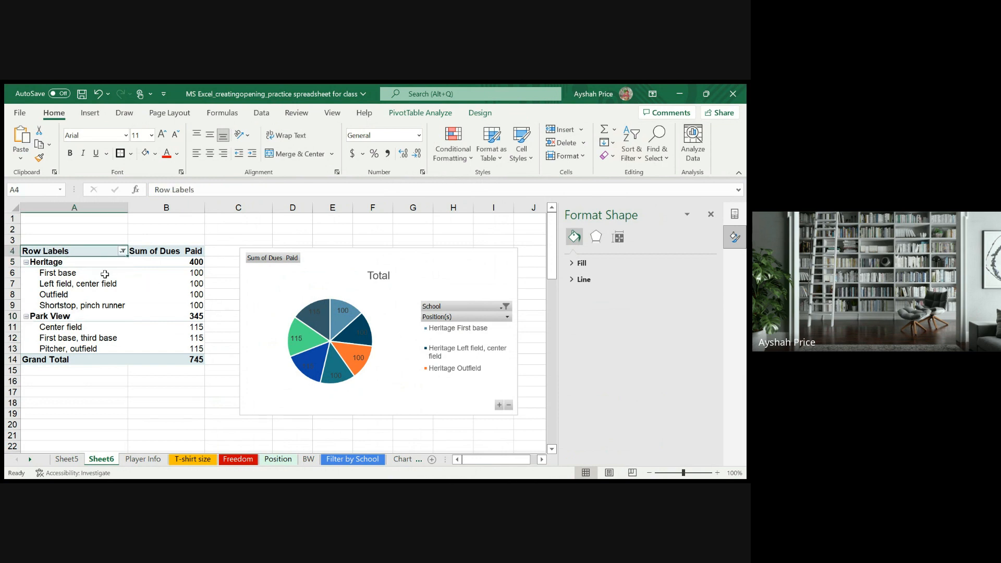
pyautogui.click(124, 260)
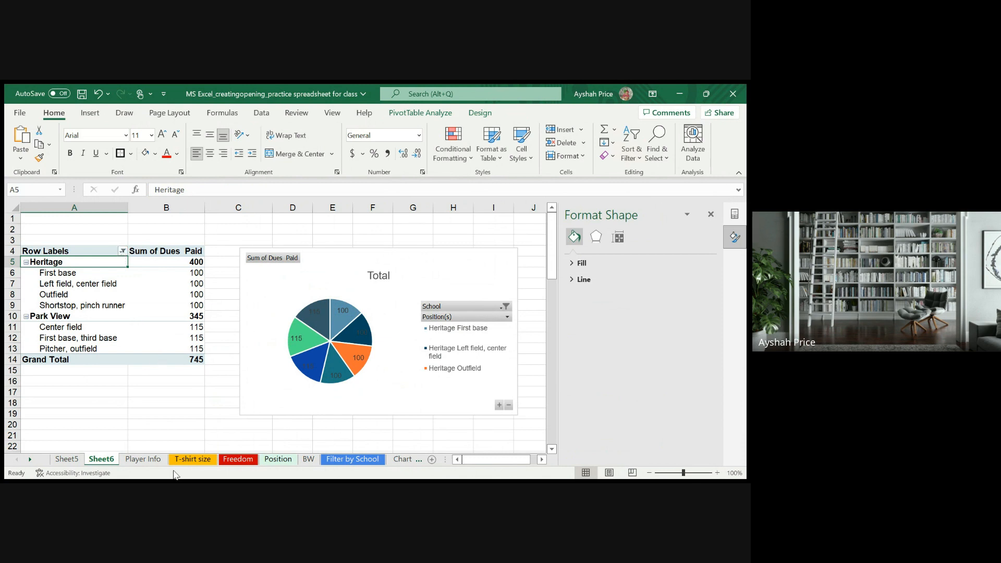
pyautogui.click(199, 466)
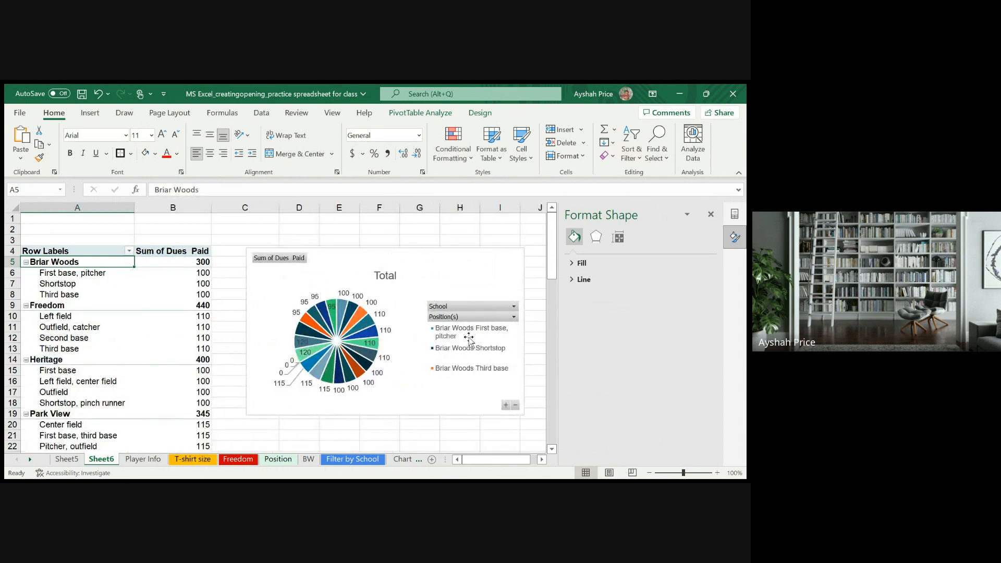
# - Close the formatting pane and remove the Position(s) field from the PivotTable's Rows, keeping only School
pyautogui.click(54, 276)
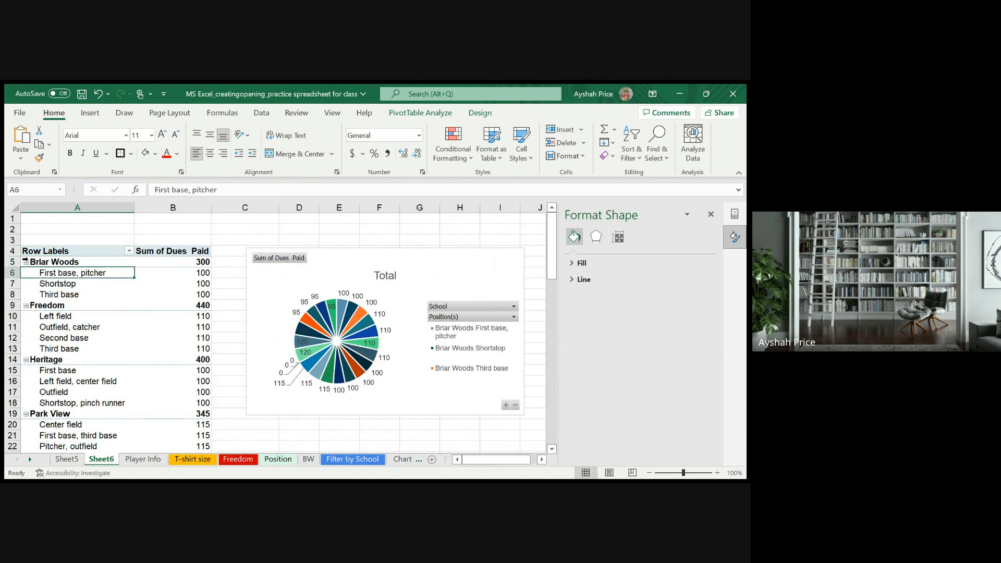
pyautogui.click(24, 261)
pyautogui.doubleClick(35, 249)
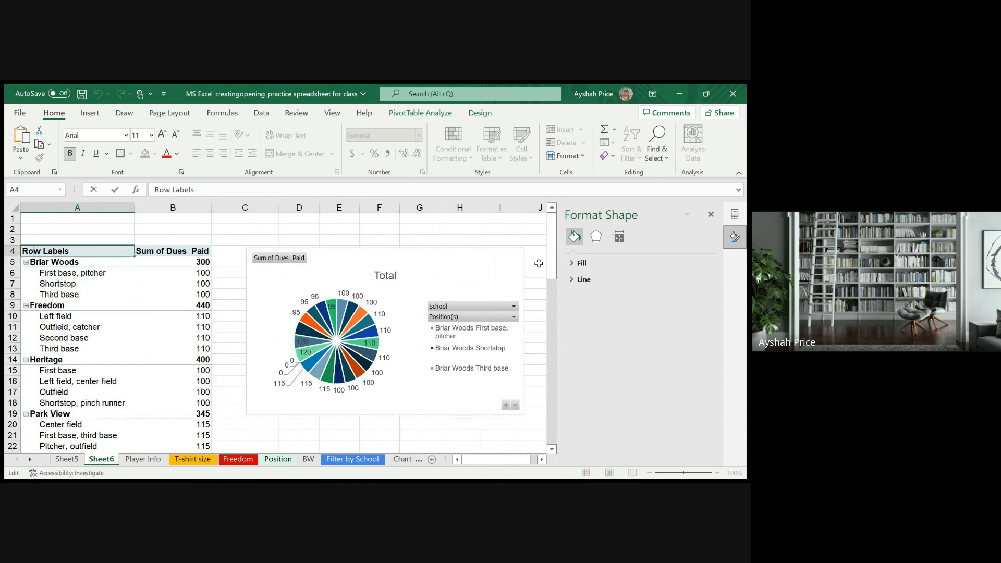
pyautogui.click(714, 215)
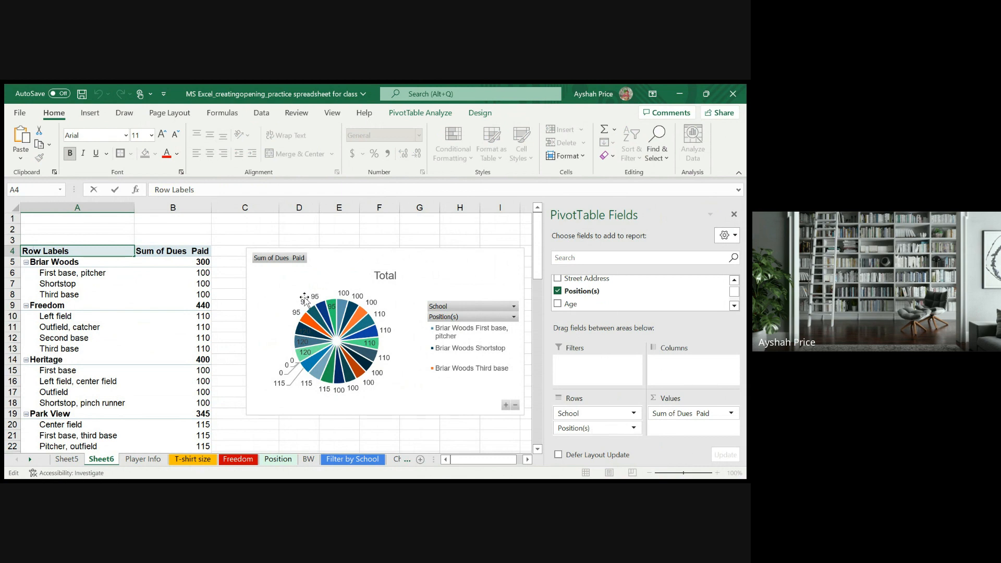
pyautogui.click(177, 305)
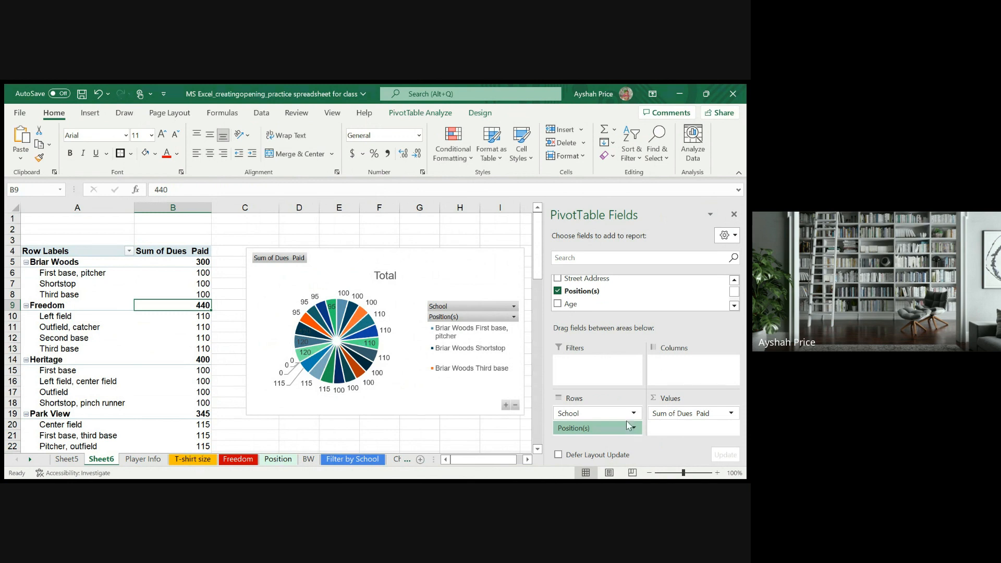
pyautogui.click(618, 407)
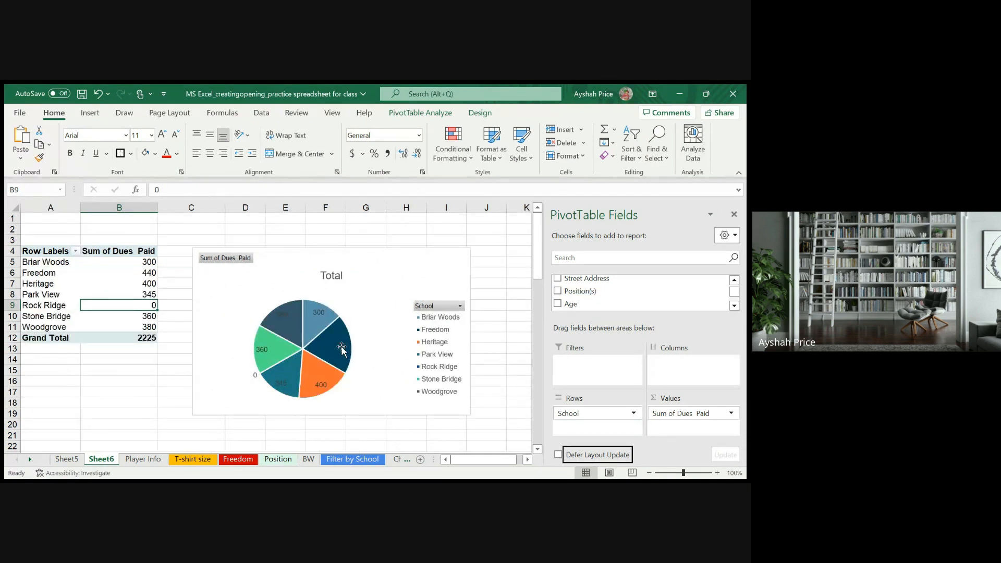
pyautogui.click(128, 367)
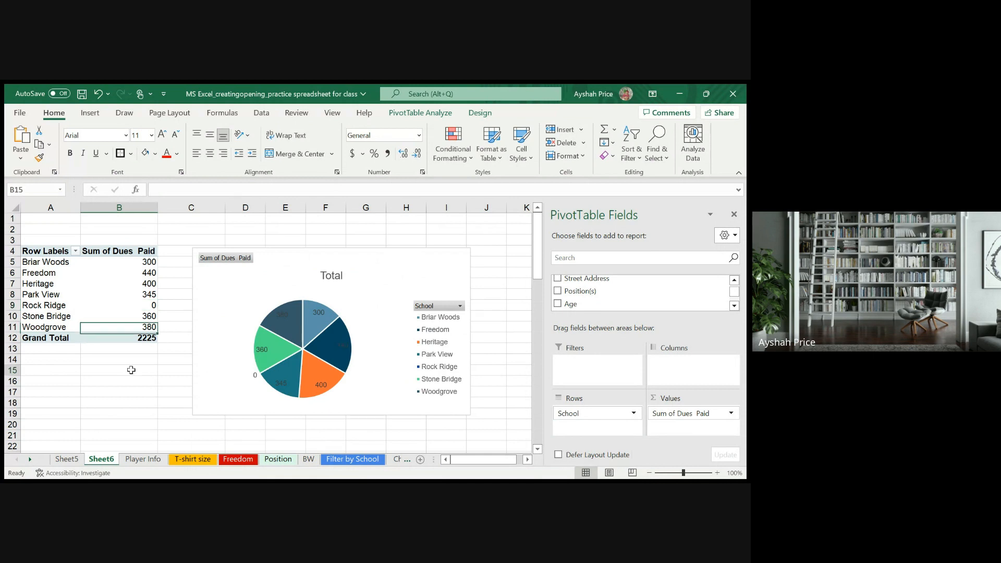
# - Format the Sum of Dues Paid amounts, including the grand total, in the dollar Accounting format
pyautogui.click(124, 313)
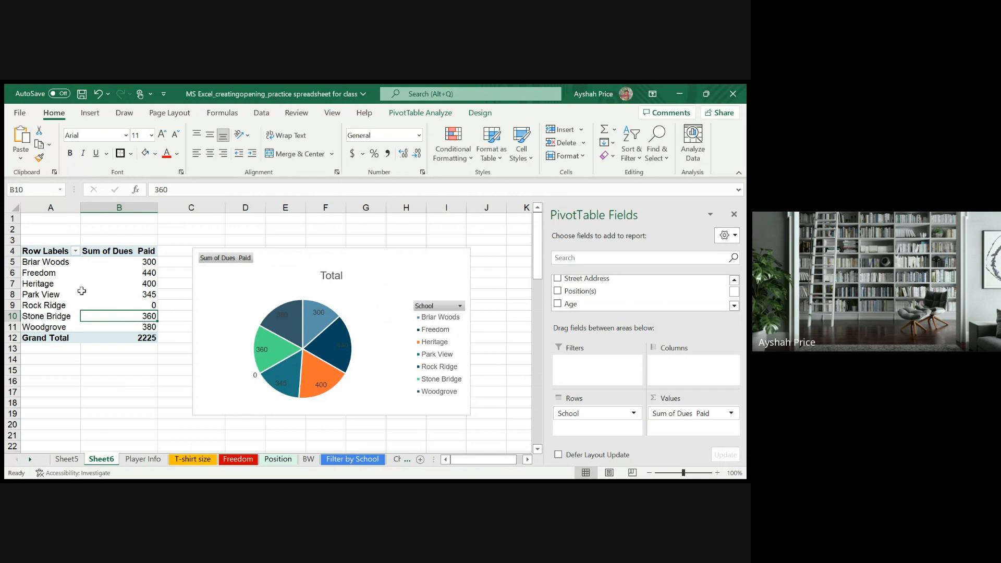
pyautogui.click(143, 267)
pyautogui.moveTo(144, 267); pyautogui.dragTo(124, 334)
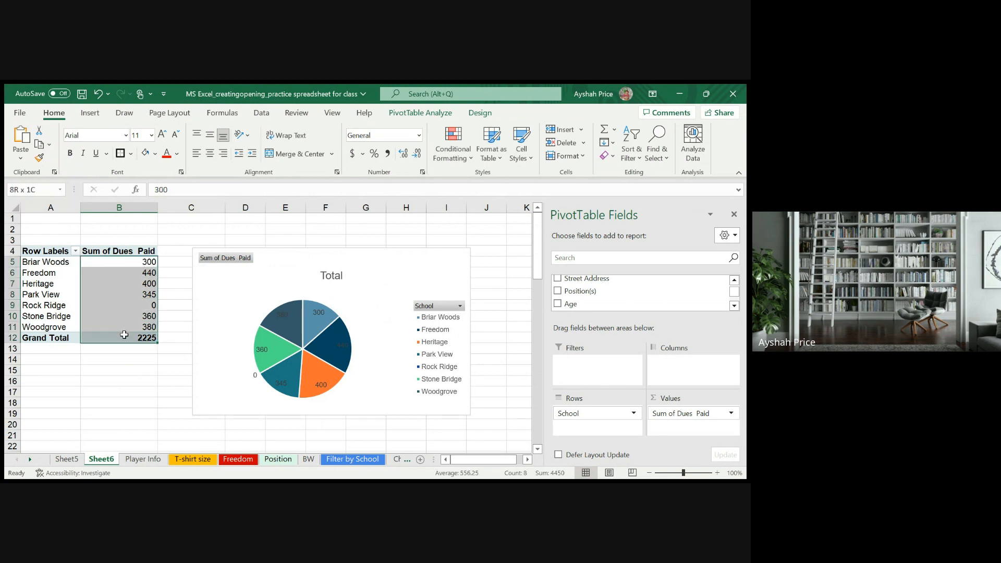
pyautogui.click(354, 154)
pyautogui.click(129, 292)
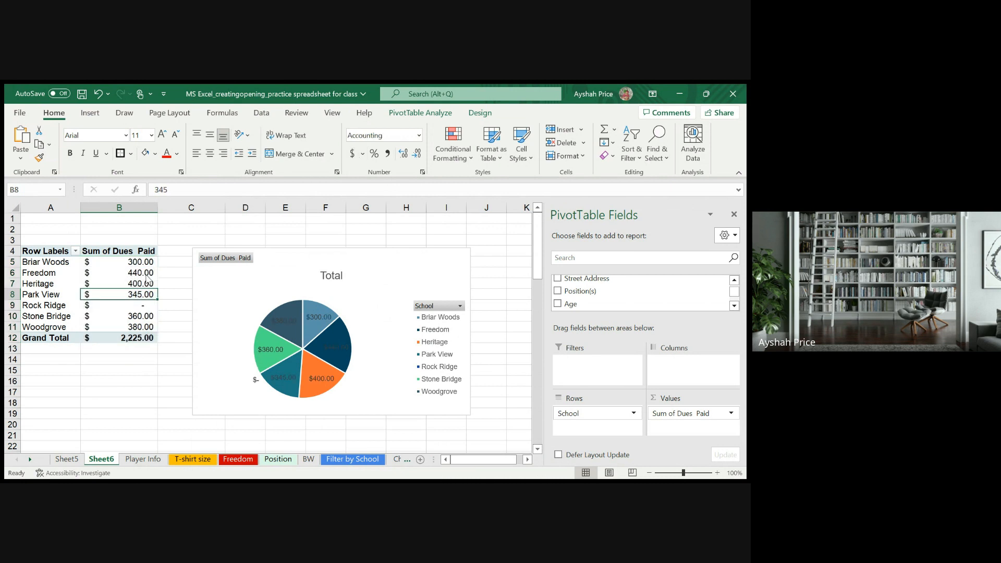
# - Review the dues amounts per school and look through the other fields available for the PivotTable
pyautogui.click(129, 313)
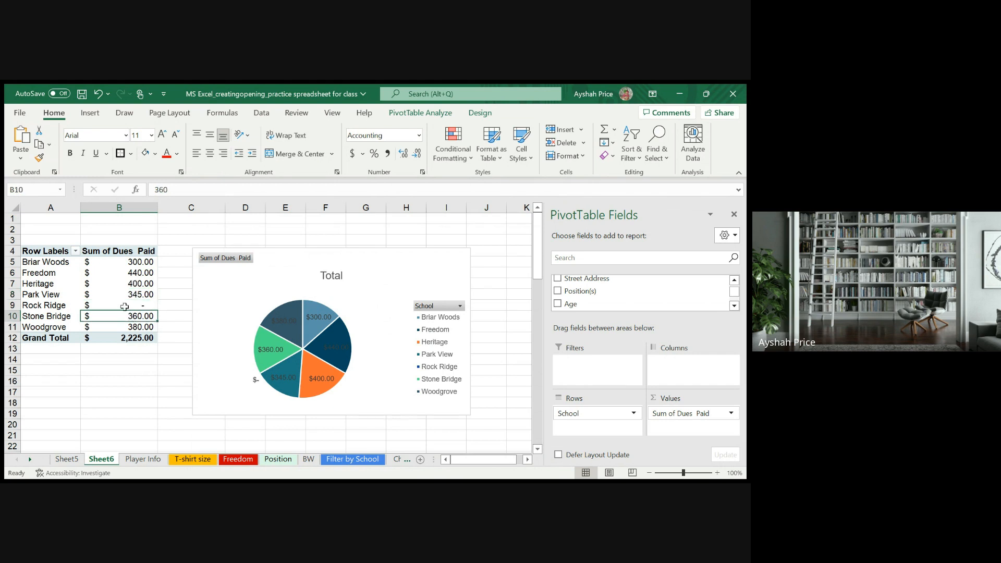
pyautogui.click(124, 305)
pyautogui.click(92, 350)
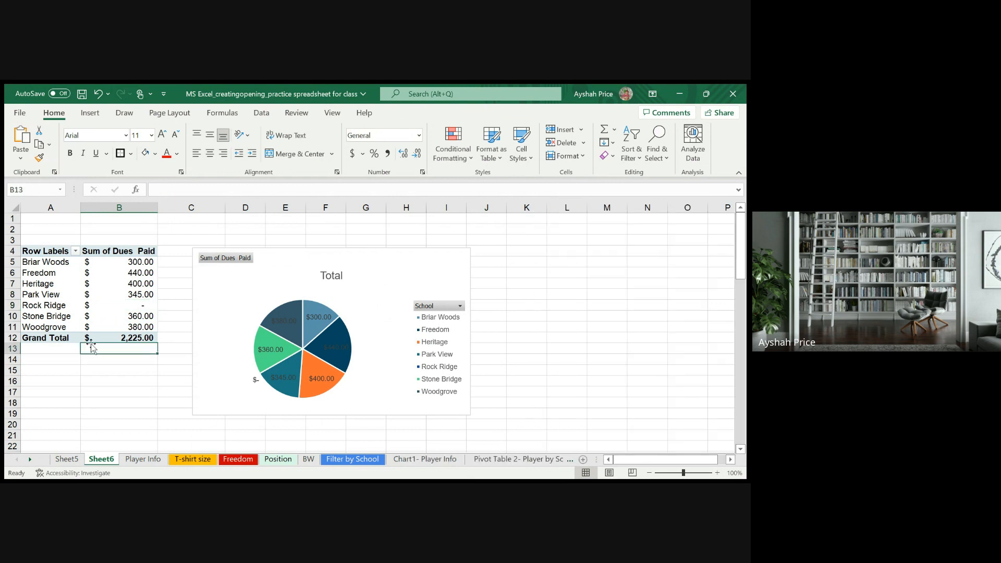
pyautogui.click(138, 331)
pyautogui.click(126, 359)
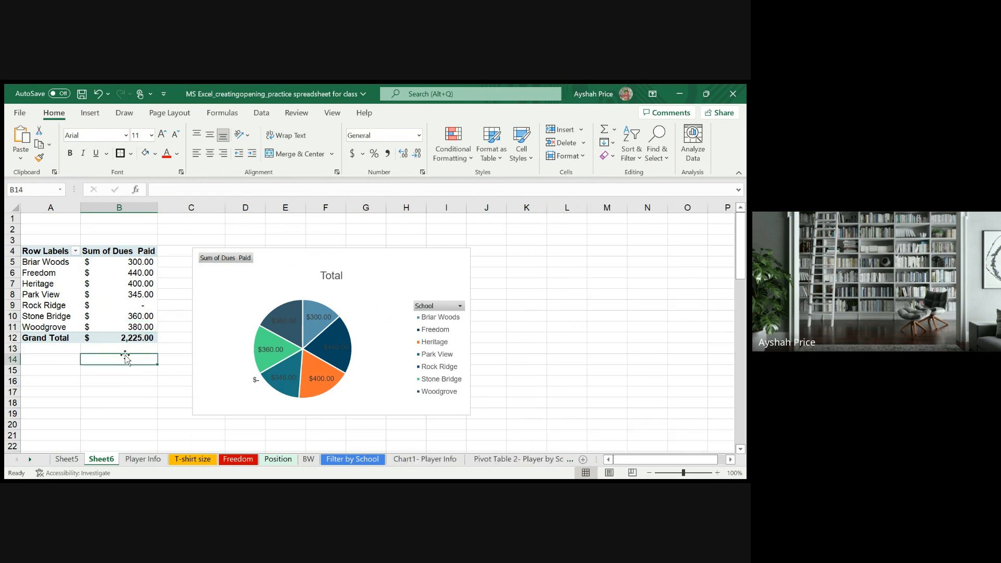
pyautogui.click(71, 327)
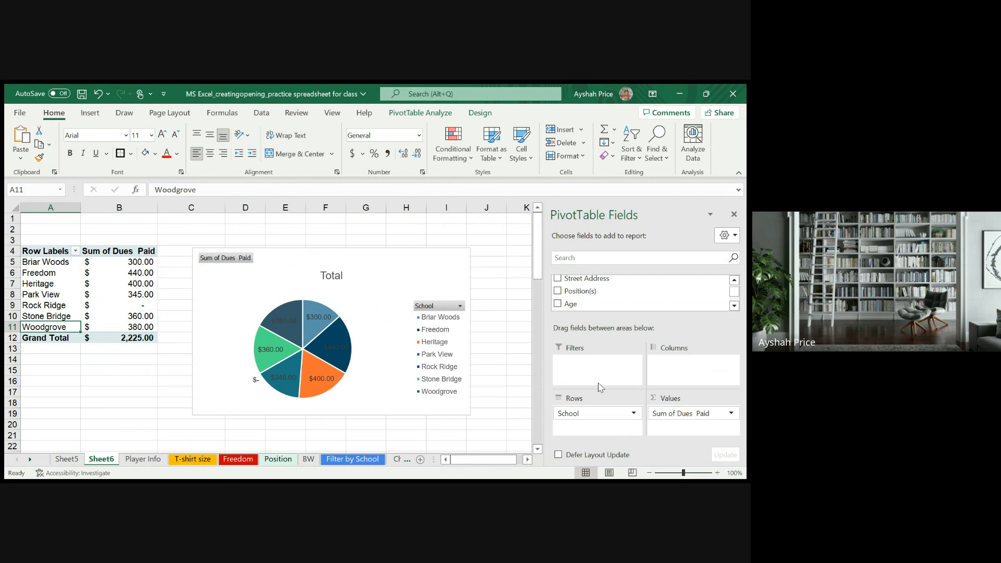
pyautogui.scroll(2, 608, 303)
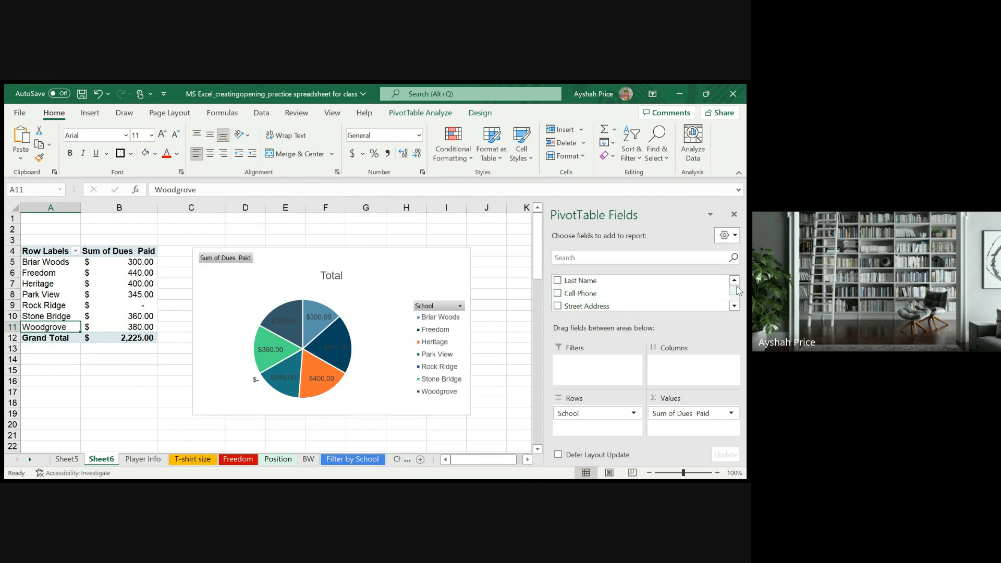
pyautogui.moveTo(737, 288); pyautogui.dragTo(734, 293)
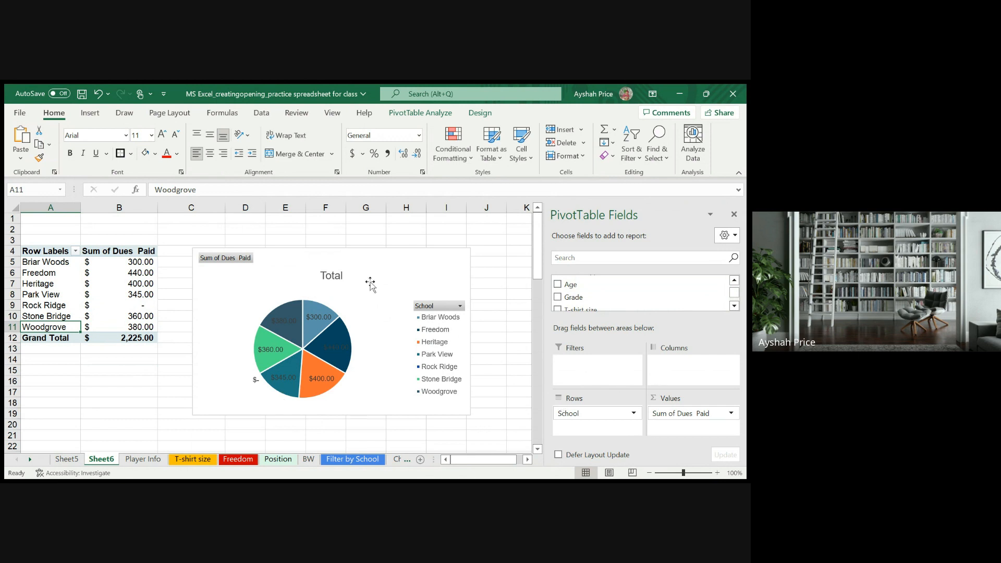
pyautogui.click(90, 372)
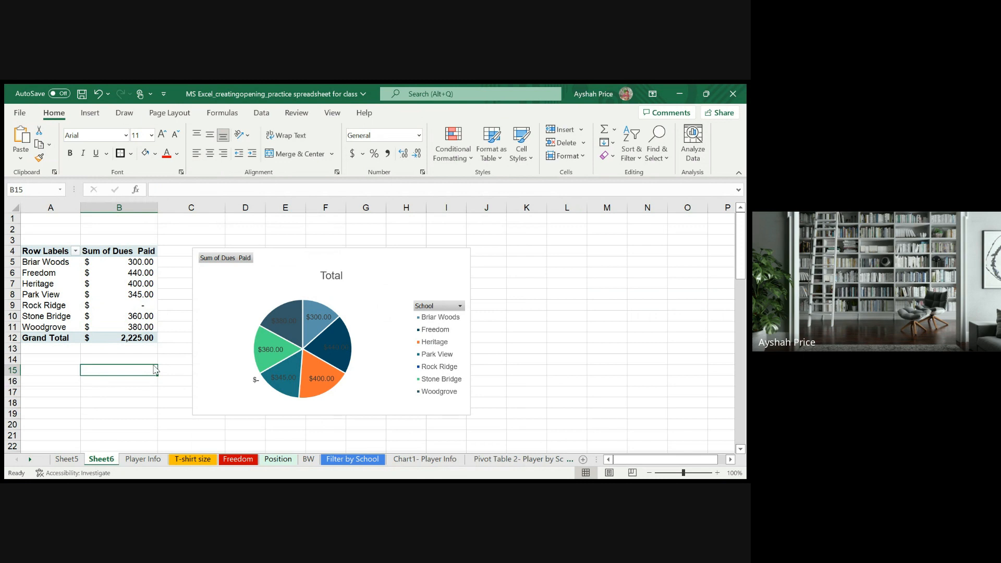
# - Rename Sheet6 as "Chart 2- Dues PaidSchool"
pyautogui.click(166, 328)
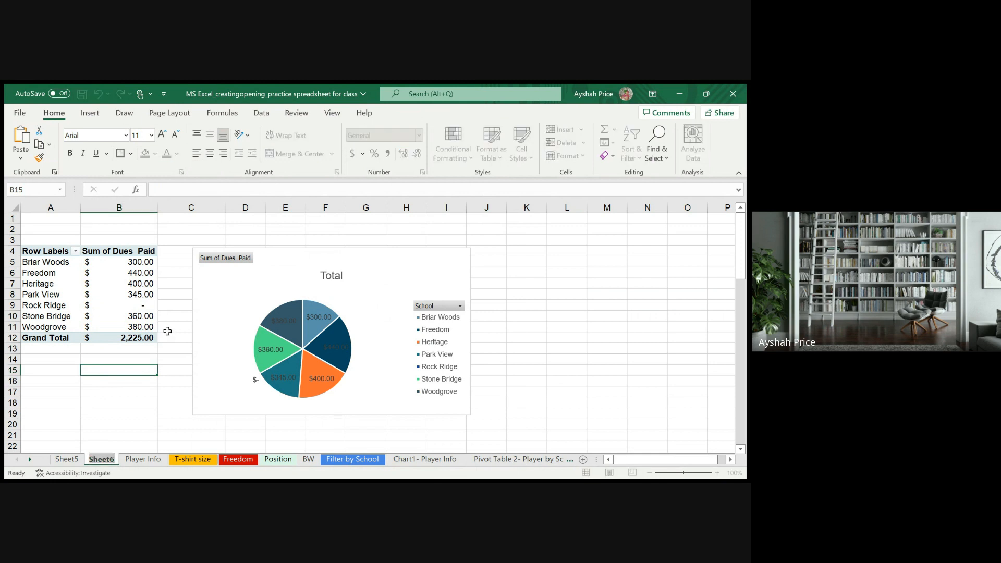
pyautogui.write('D')
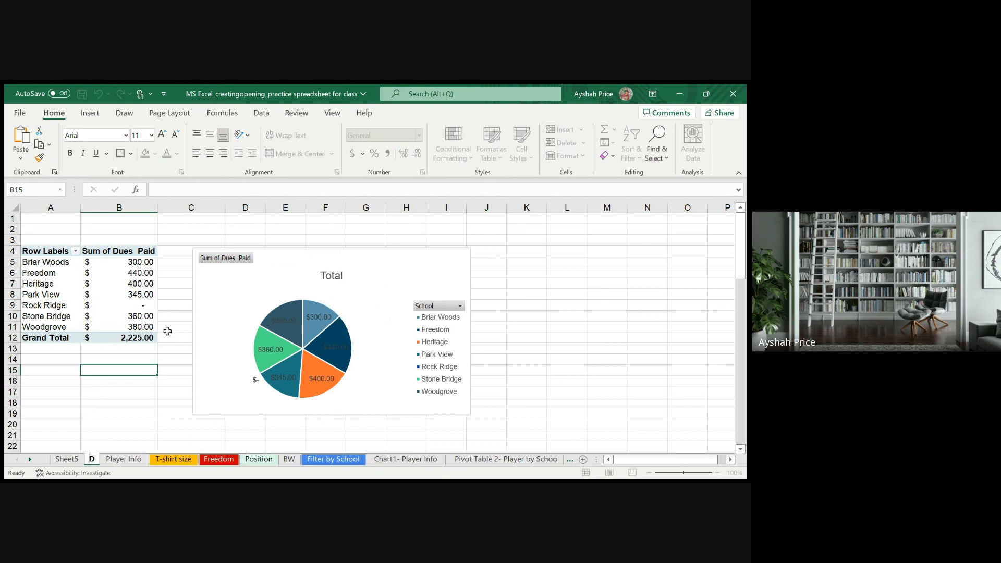
pyautogui.press('BackSpace')
pyautogui.write('Chart')
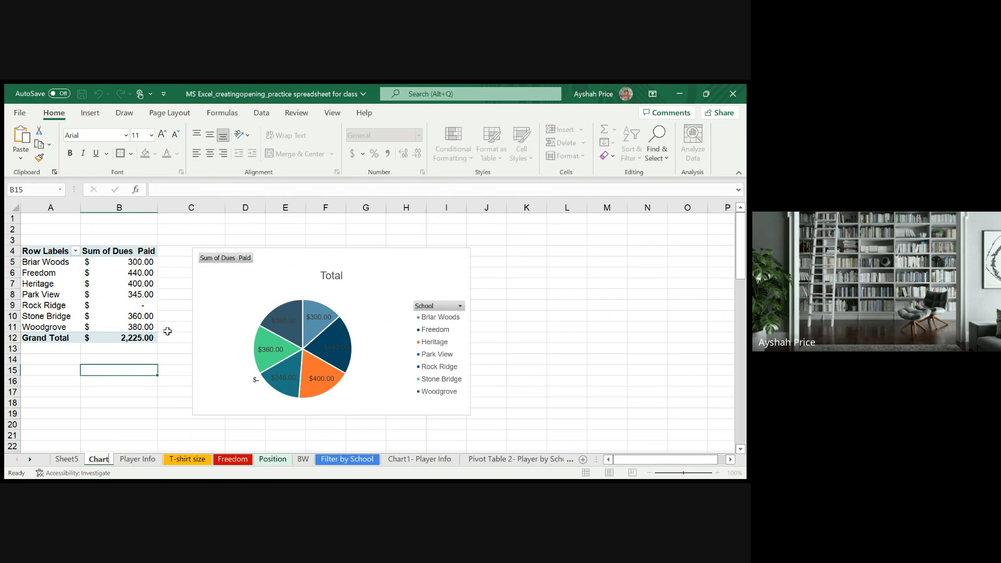
pyautogui.write(' 2-')
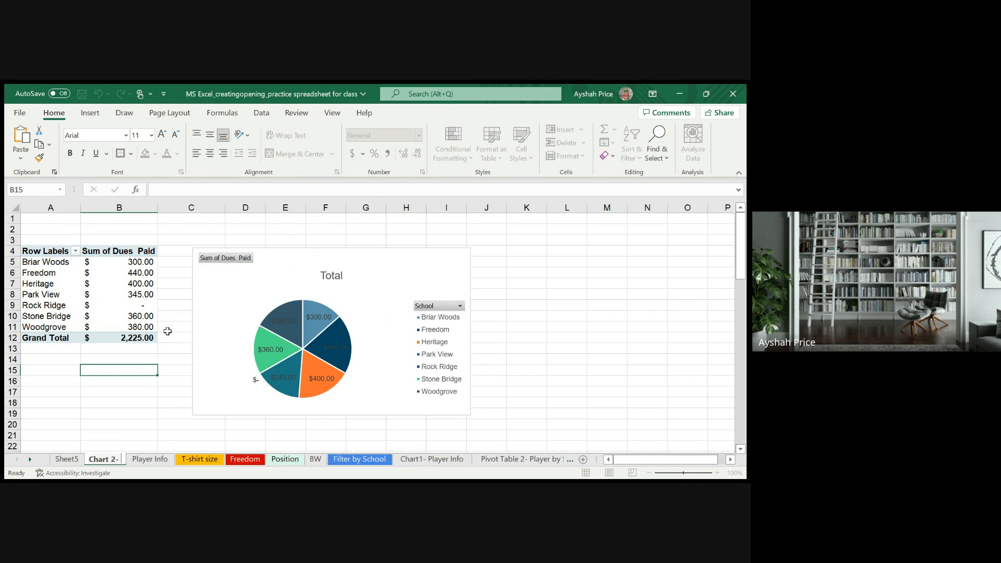
pyautogui.write(' Dues Pa')
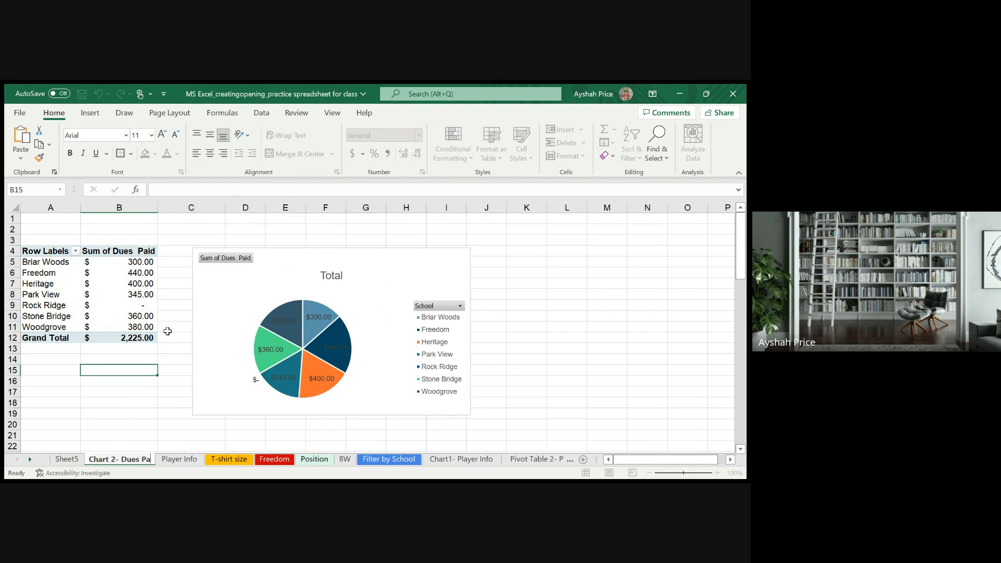
pyautogui.write('idSchool')
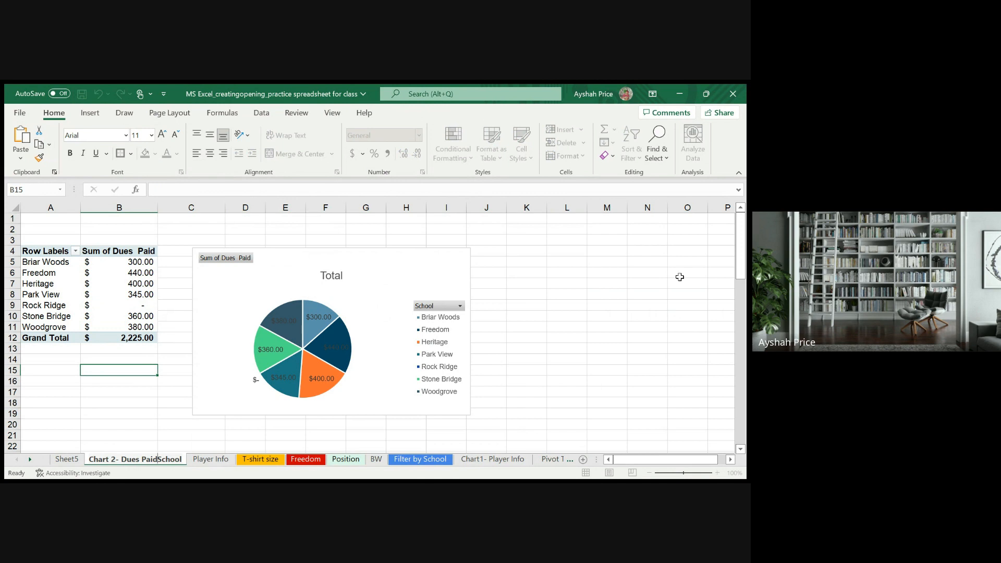
# - Delete the Sheet5 worksheet and save the workbook
pyautogui.click(65, 459)
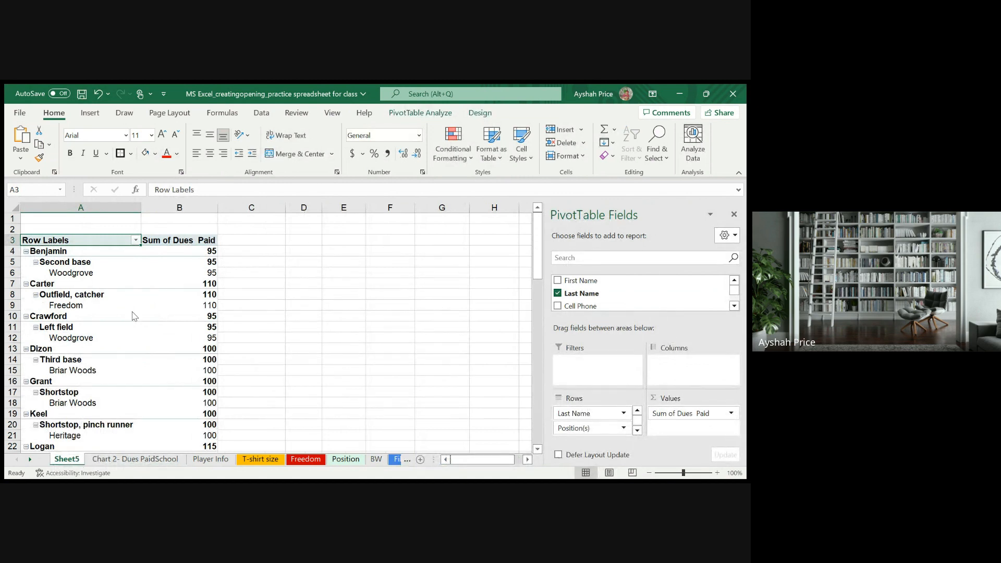
pyautogui.hotkey('ctrl', 'z')
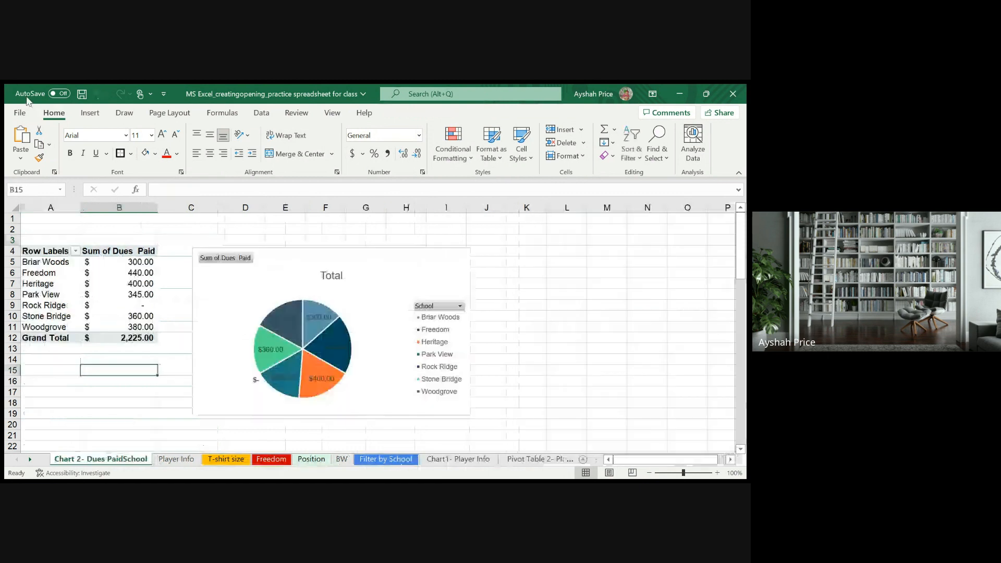
pyautogui.click(81, 95)
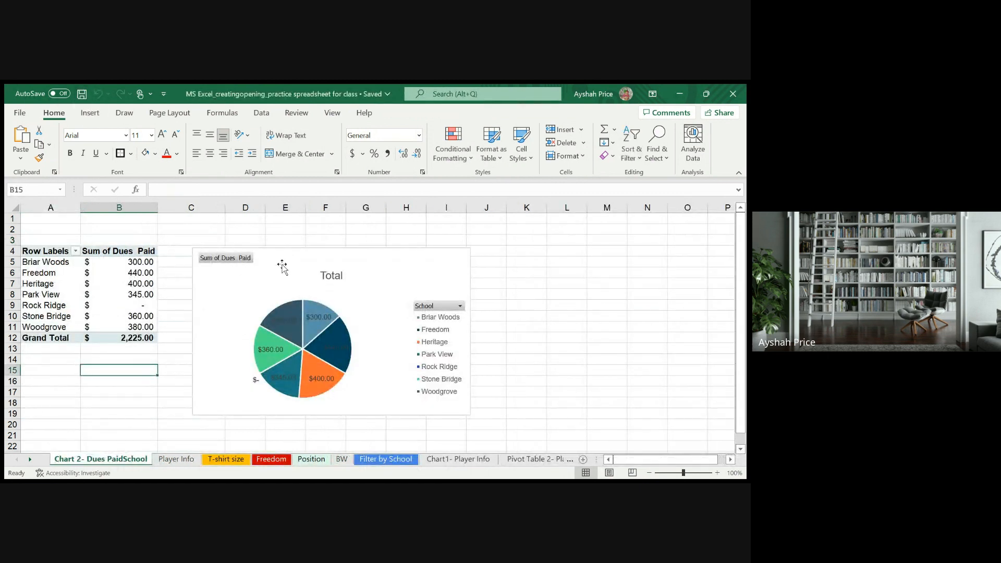
# - Change the pie chart's title to "Total Dues"
pyautogui.click(319, 275)
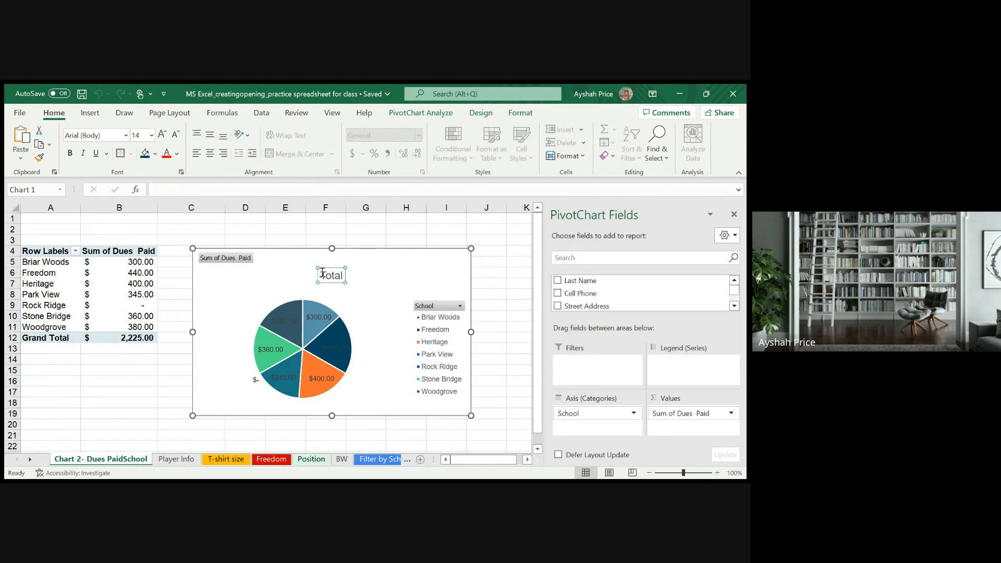
pyautogui.click(344, 275)
pyautogui.write('Dues')
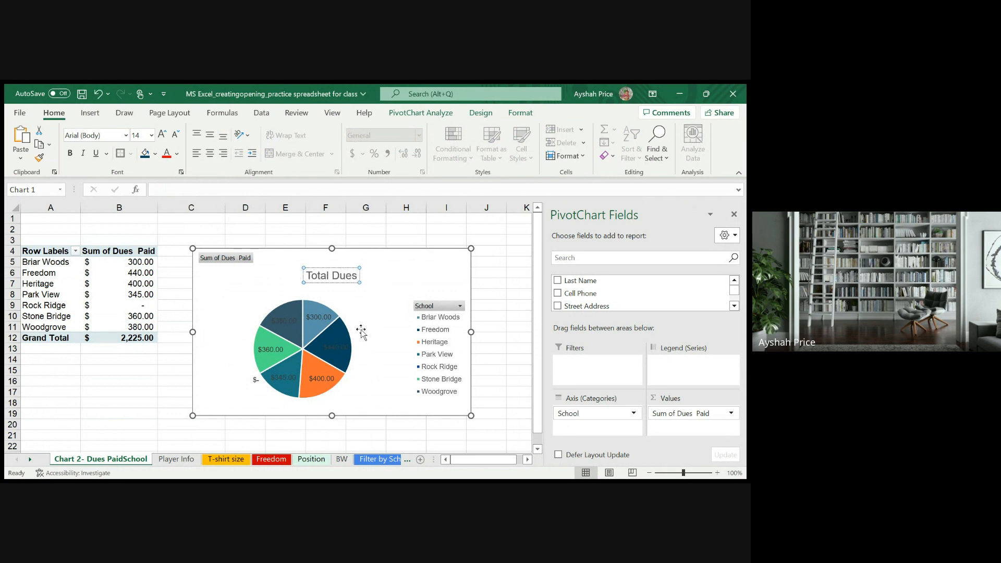
pyautogui.write(' Paid')
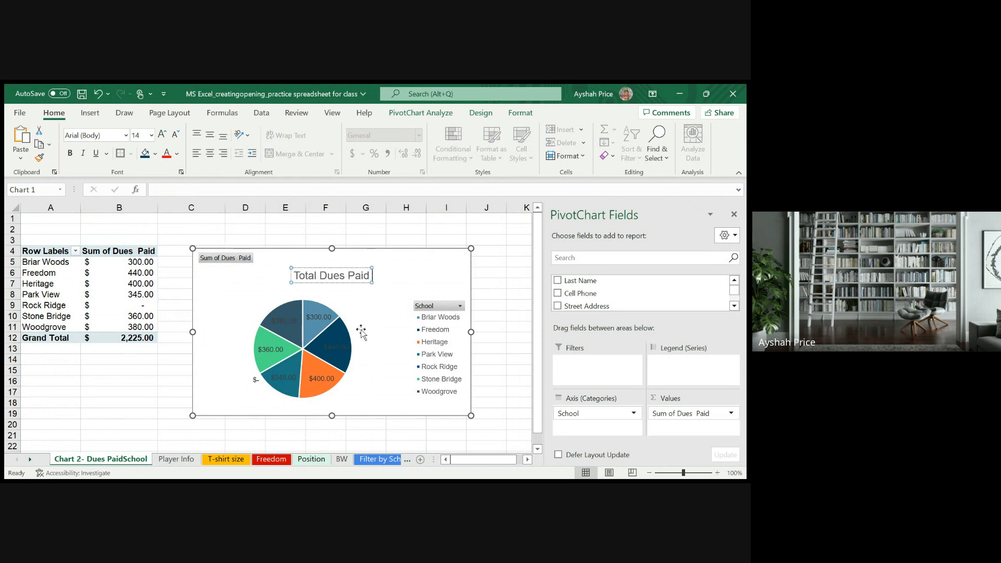
pyautogui.write(' per School')
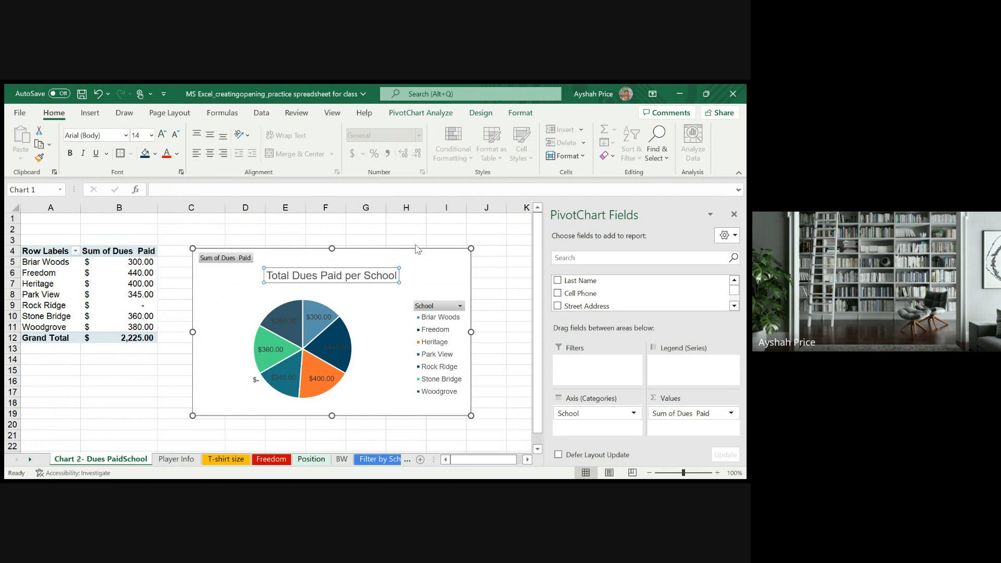
# - Complete the pie chart's title as "Total Dues Paid per School"
pyautogui.click(411, 323)
# - Change the dues PivotChart from a pie to a line chart and save the workbook
pyautogui.click(343, 345)
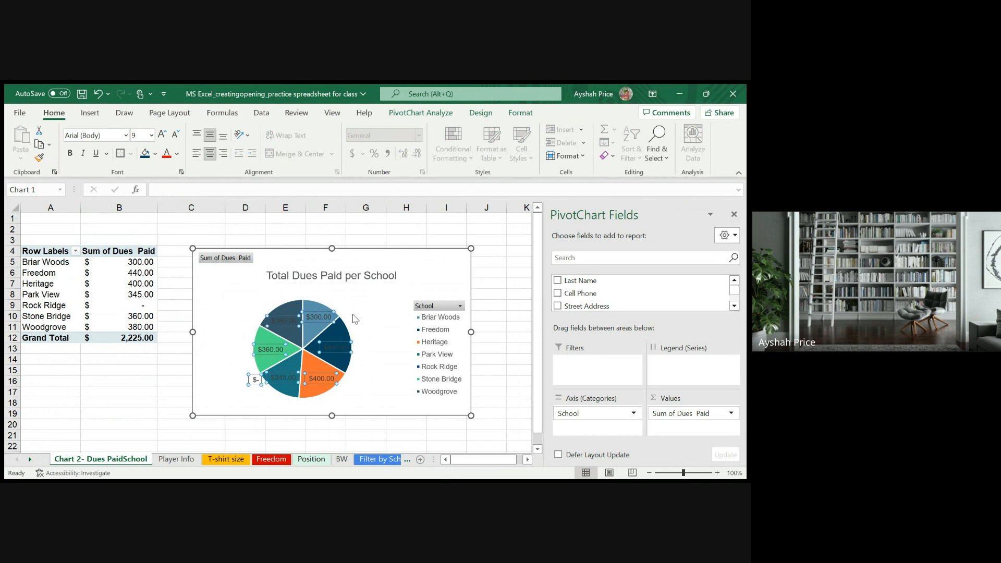
pyautogui.click(334, 336)
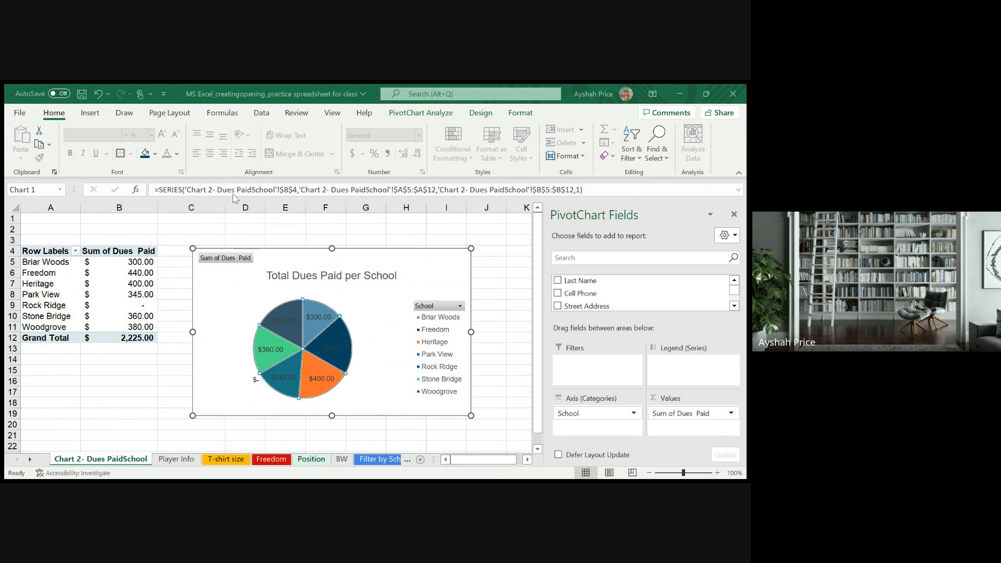
pyautogui.click(485, 450)
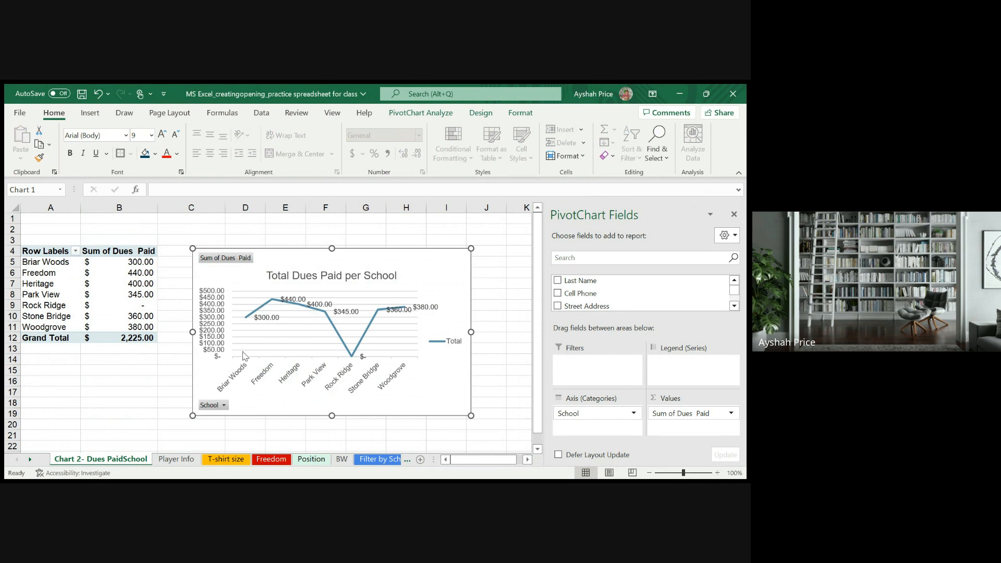
pyautogui.click(82, 94)
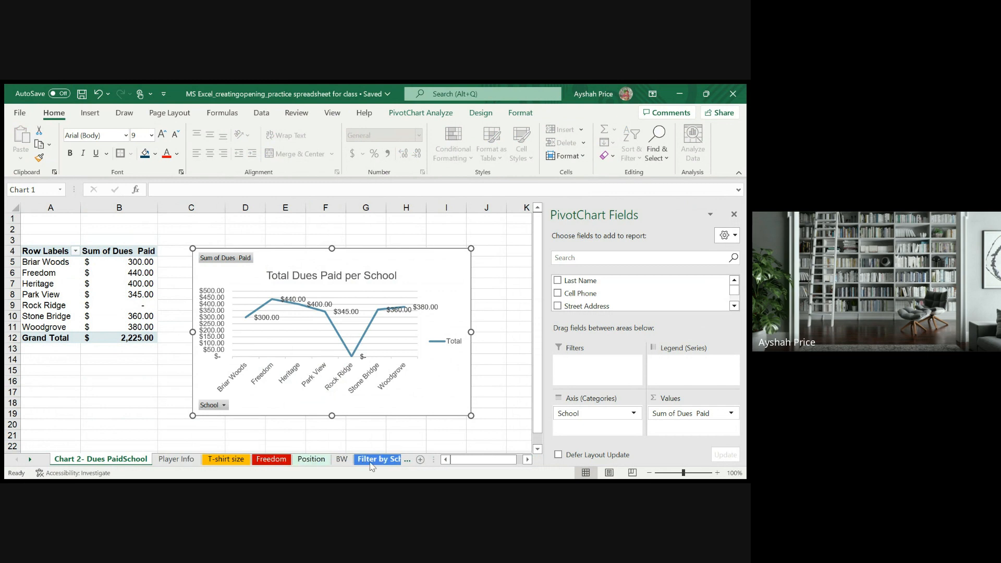
# - Open the T-shirt size worksheet and clear its size filter to show the whole roster
pyautogui.click(229, 461)
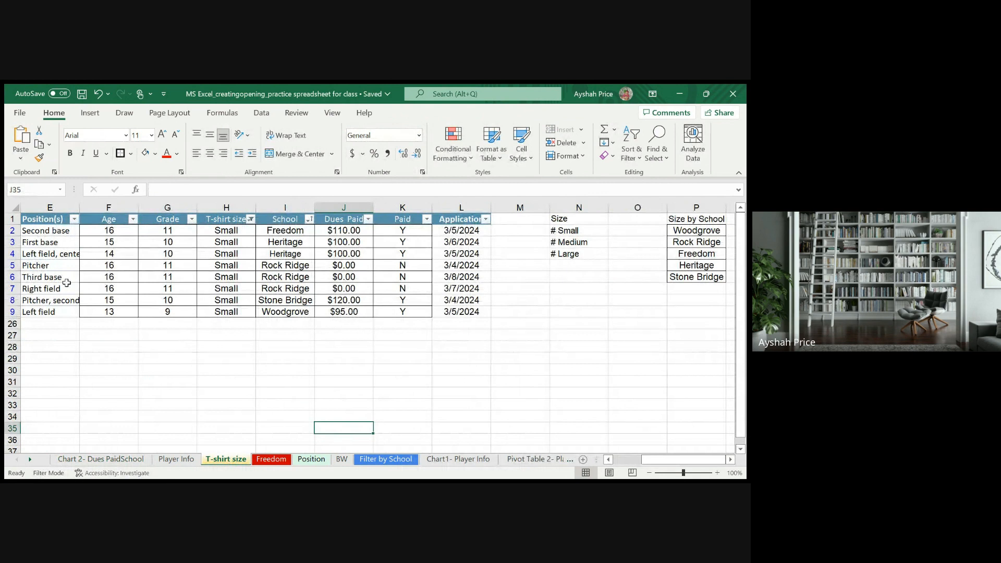
pyautogui.click(258, 220)
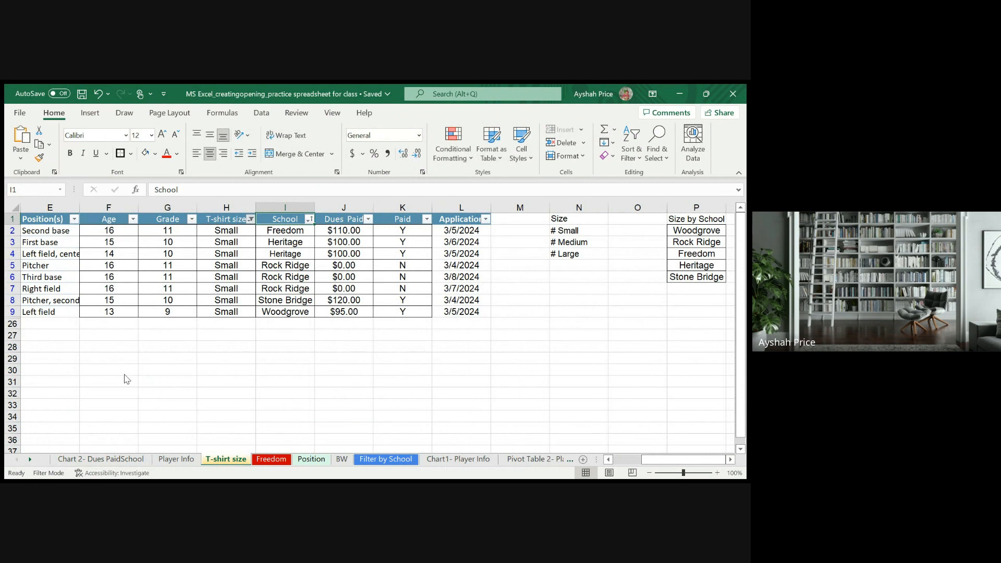
pyautogui.click(180, 460)
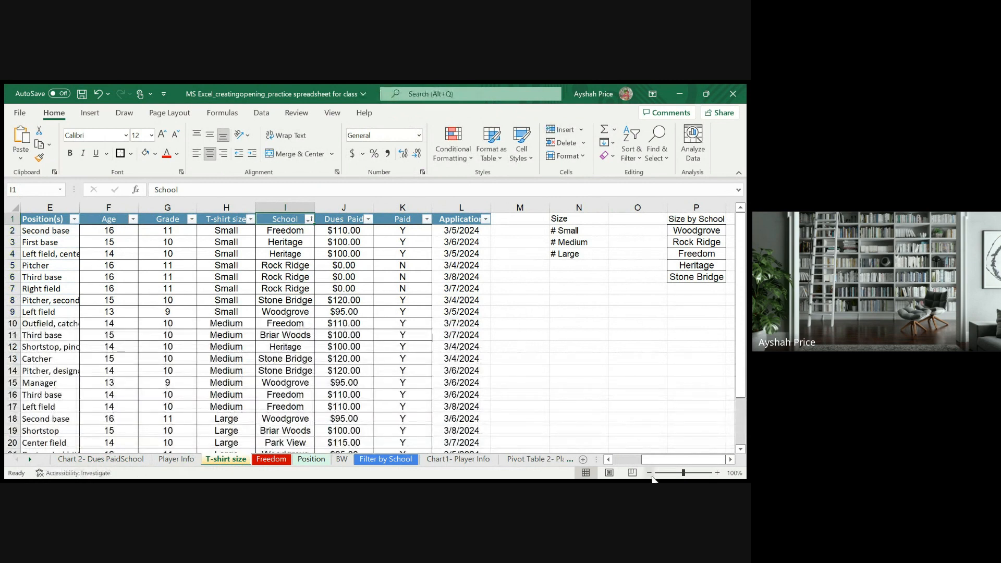
pyautogui.moveTo(656, 461); pyautogui.dragTo(578, 452)
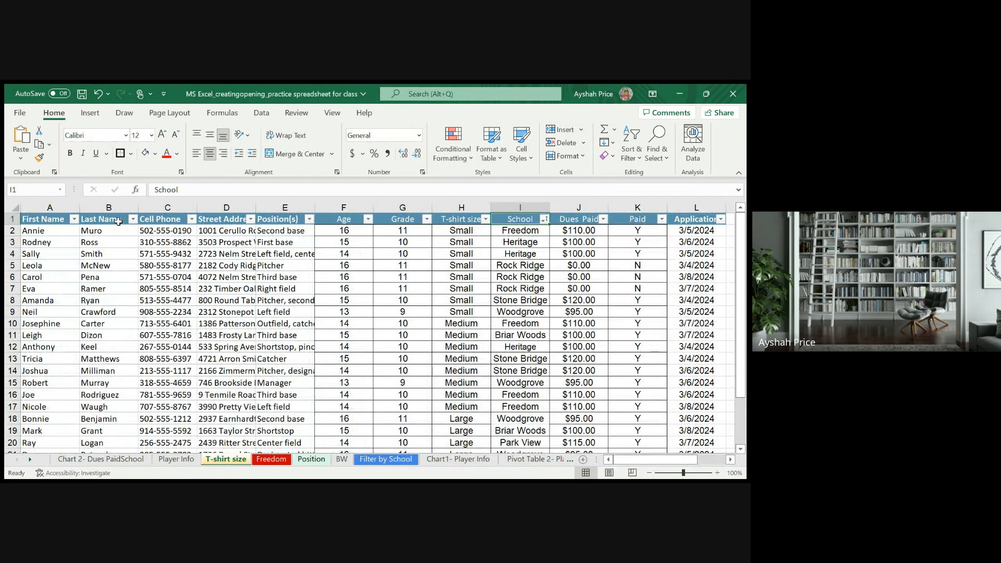
# - Create a PivotTable on a new worksheet from the roster range A1:K26 of the T-shirt size sheet
pyautogui.click(51, 223)
pyautogui.moveTo(51, 223); pyautogui.dragTo(327, 433)
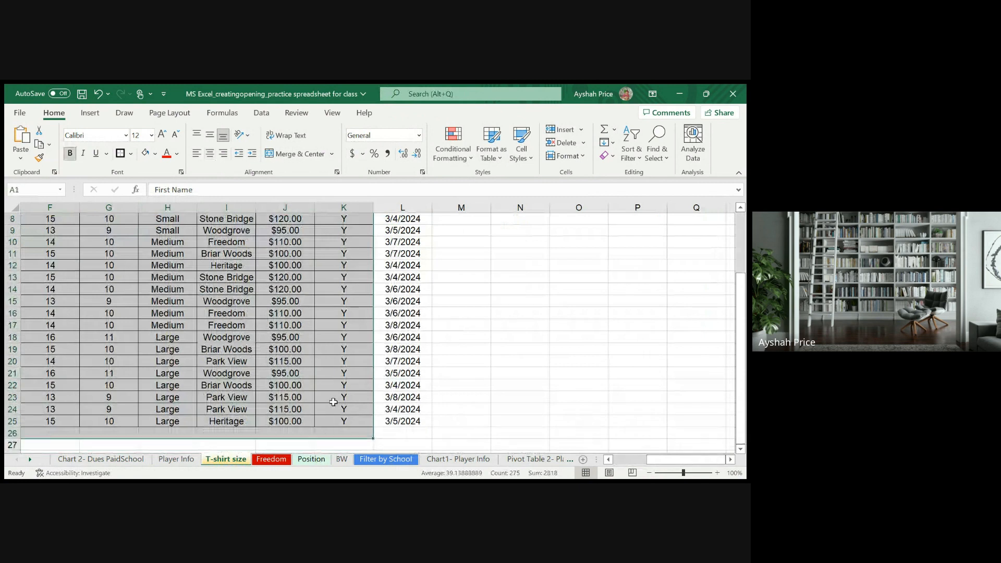
pyautogui.click(90, 114)
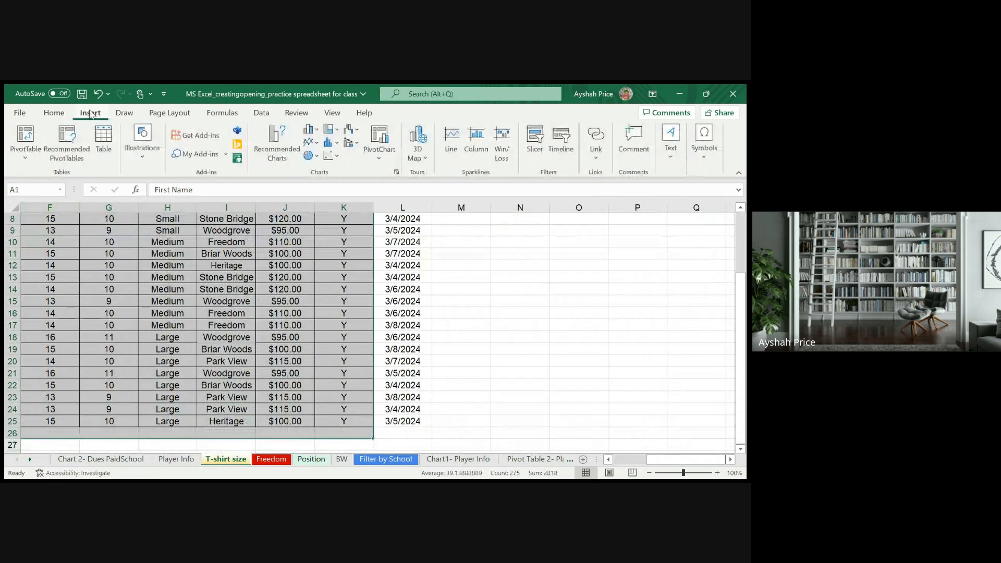
pyautogui.click(24, 152)
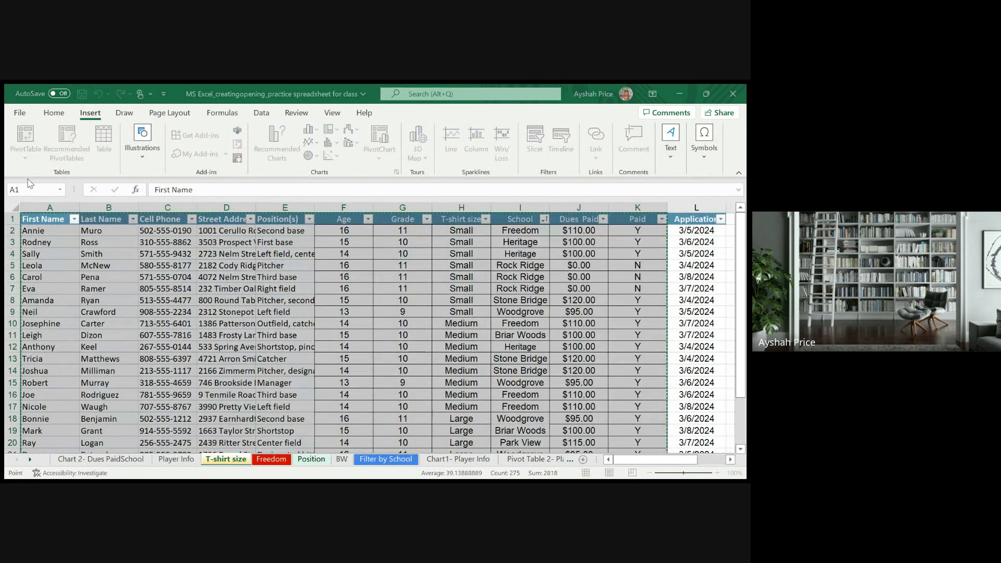
pyautogui.click(607, 375)
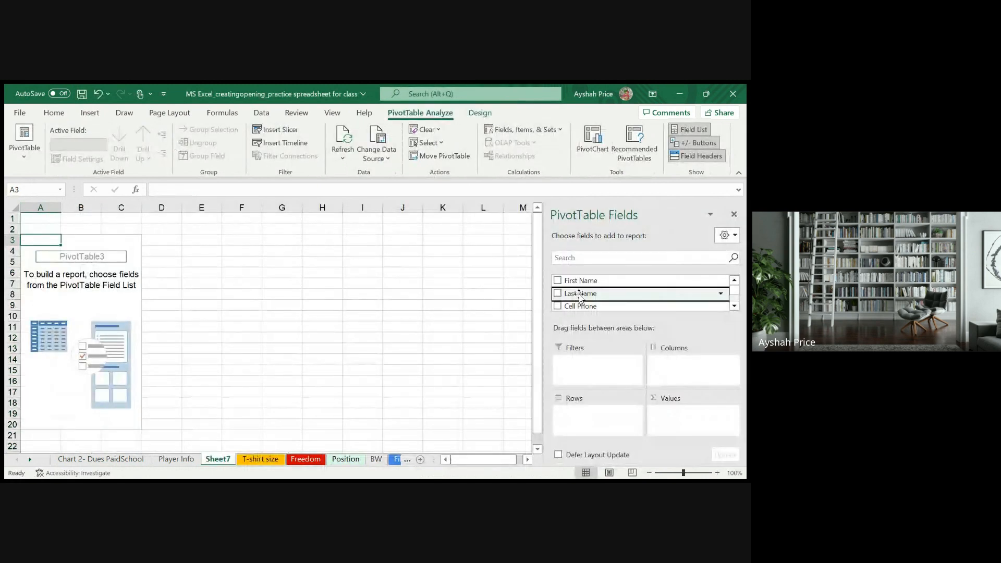
# - Add the Last Name, T-shirt size and School fields to the PivotTable's rows
pyautogui.click(558, 294)
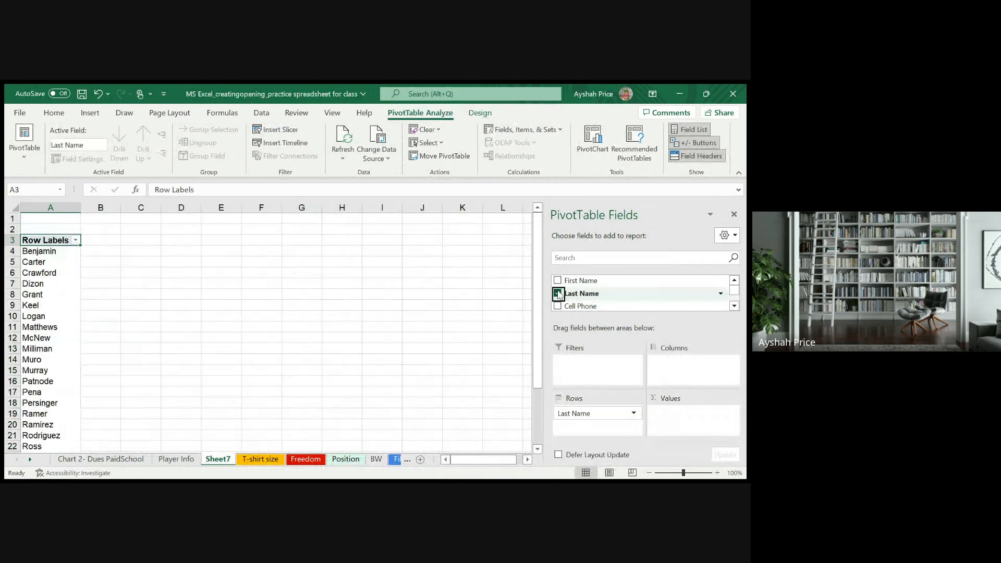
pyautogui.click(734, 306)
pyautogui.click(734, 306)
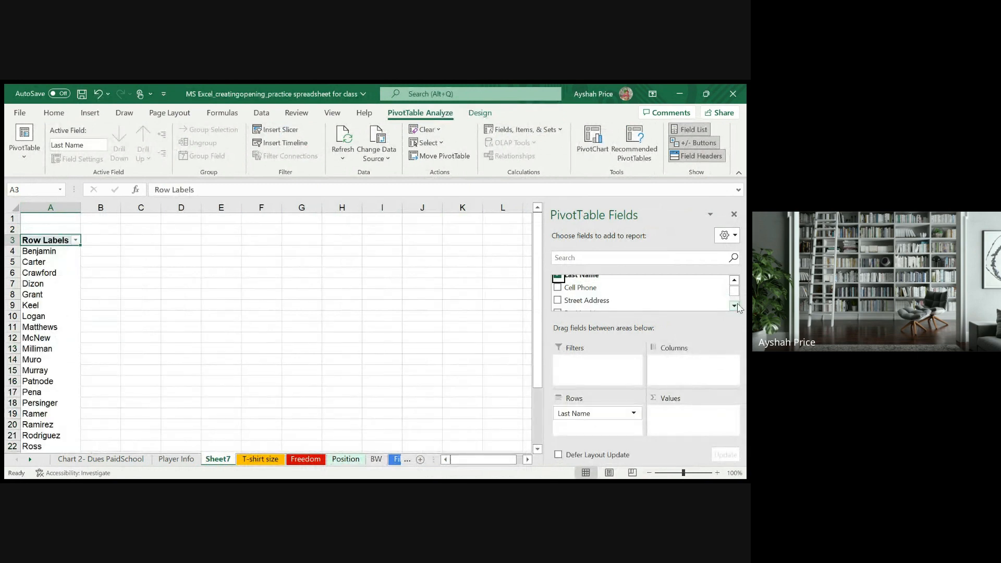
pyautogui.click(735, 306)
pyautogui.click(734, 306)
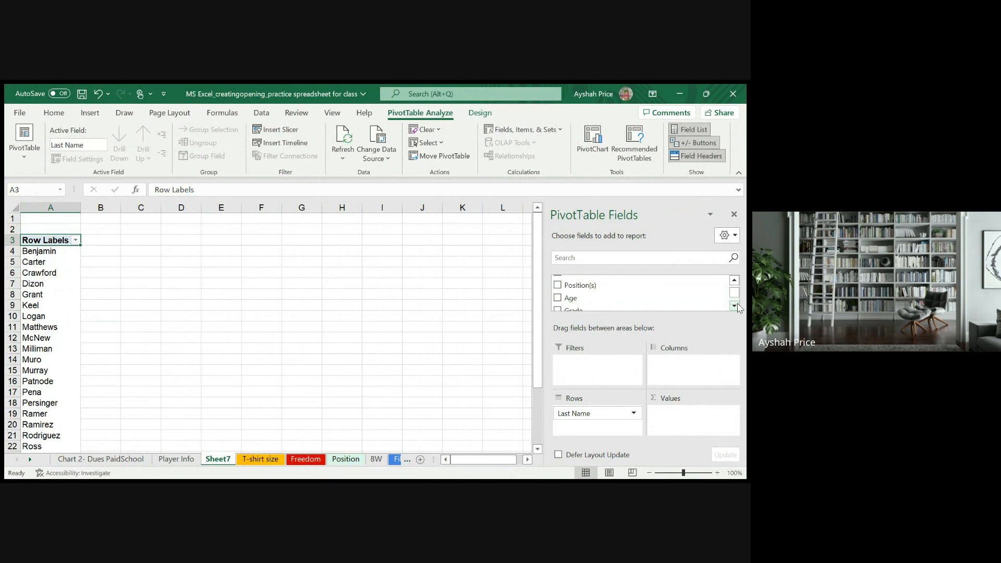
pyautogui.click(735, 306)
pyautogui.click(734, 306)
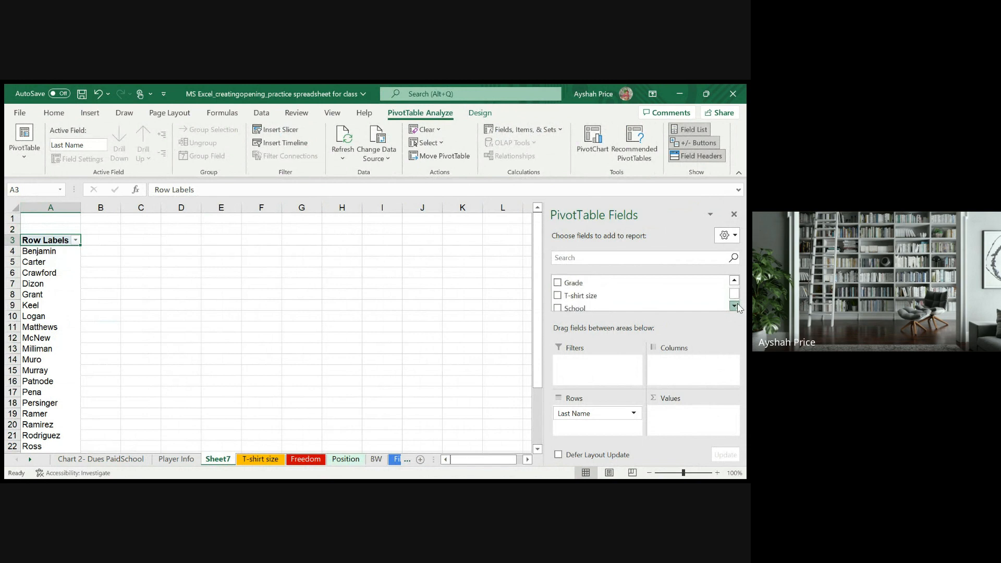
pyautogui.click(557, 295)
pyautogui.click(557, 308)
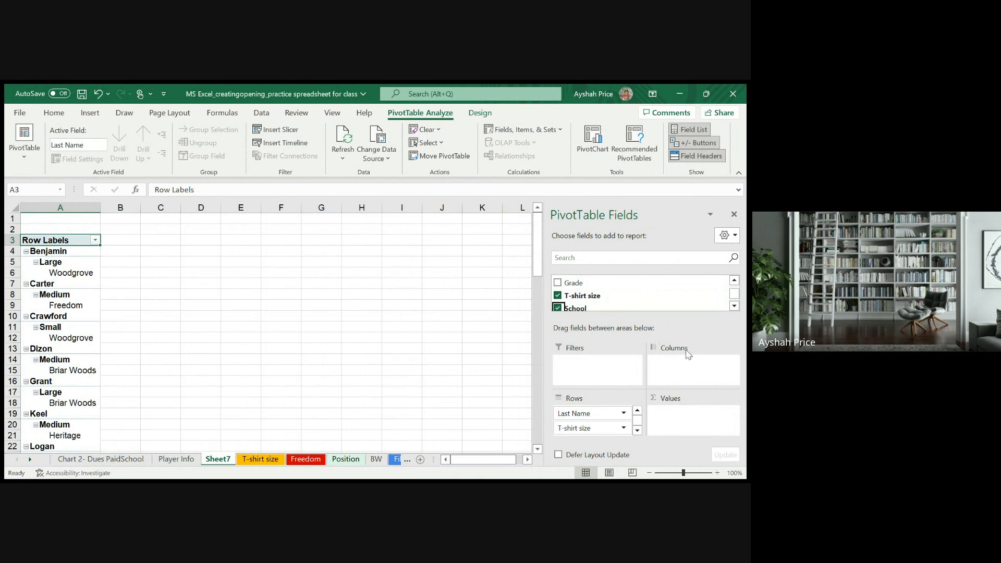
# - Reorder the PivotTable's row fields so that School sits above T-shirt size
pyautogui.scroll(-1, 614, 422)
pyautogui.scroll(1, 615, 422)
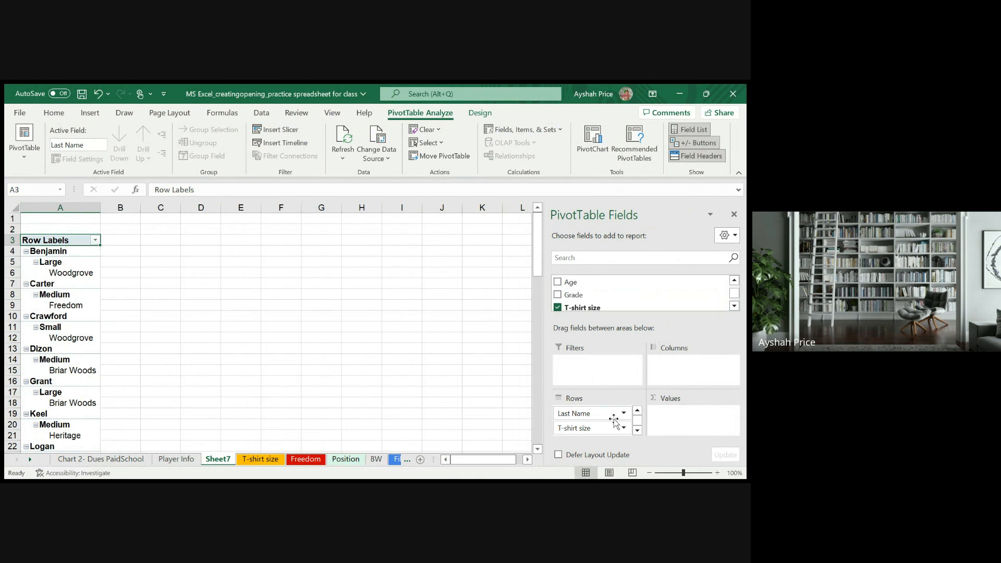
pyautogui.scroll(1, 614, 422)
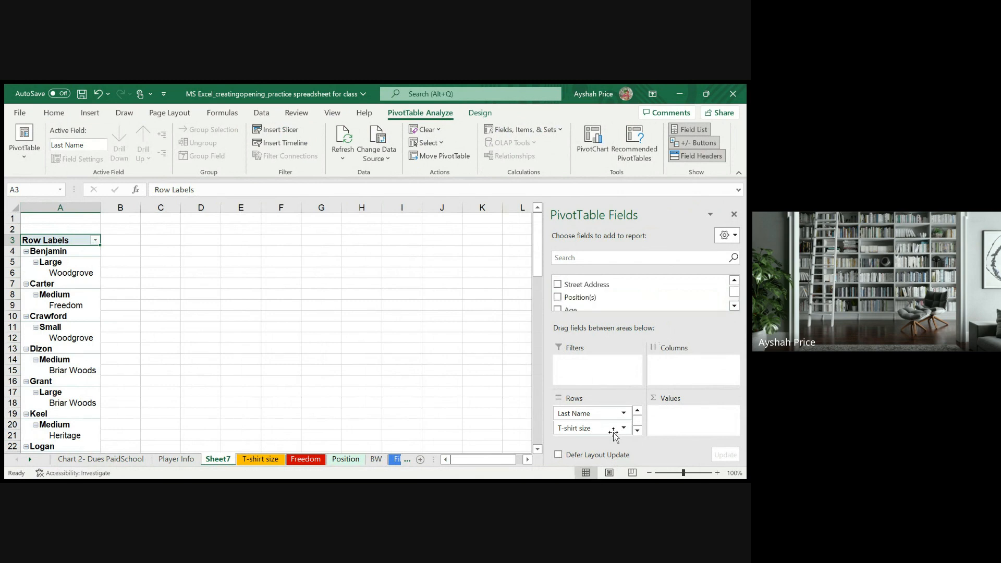
pyautogui.click(637, 430)
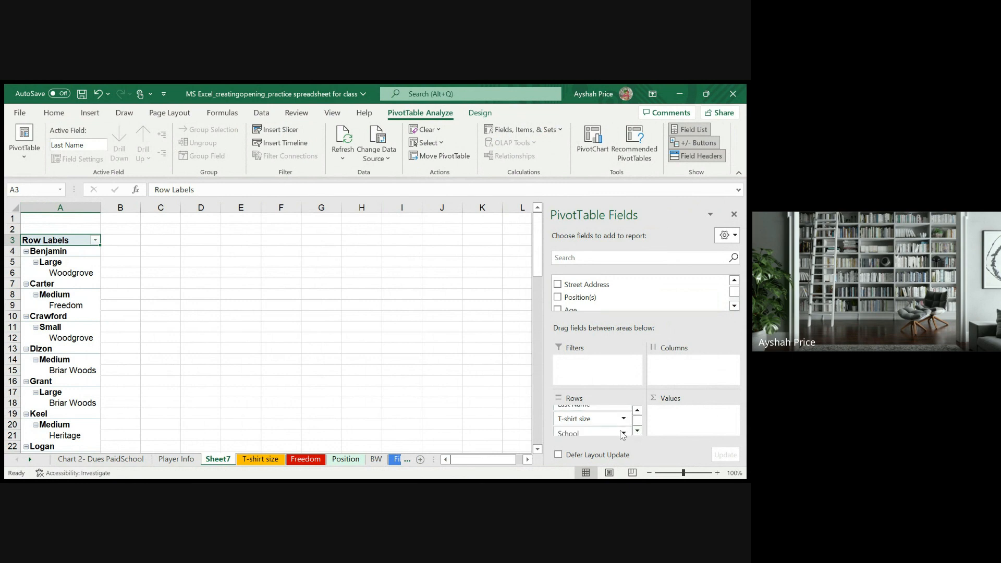
pyautogui.moveTo(622, 433); pyautogui.dragTo(597, 425)
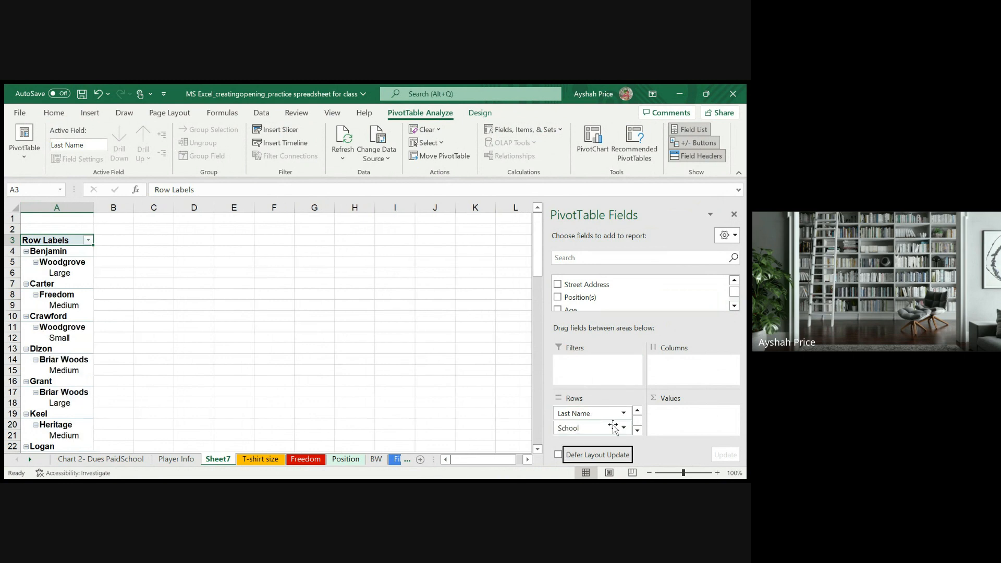
# - Try T-shirt size as a counted value in the PivotTable and return it to the rows, above School
pyautogui.click(637, 430)
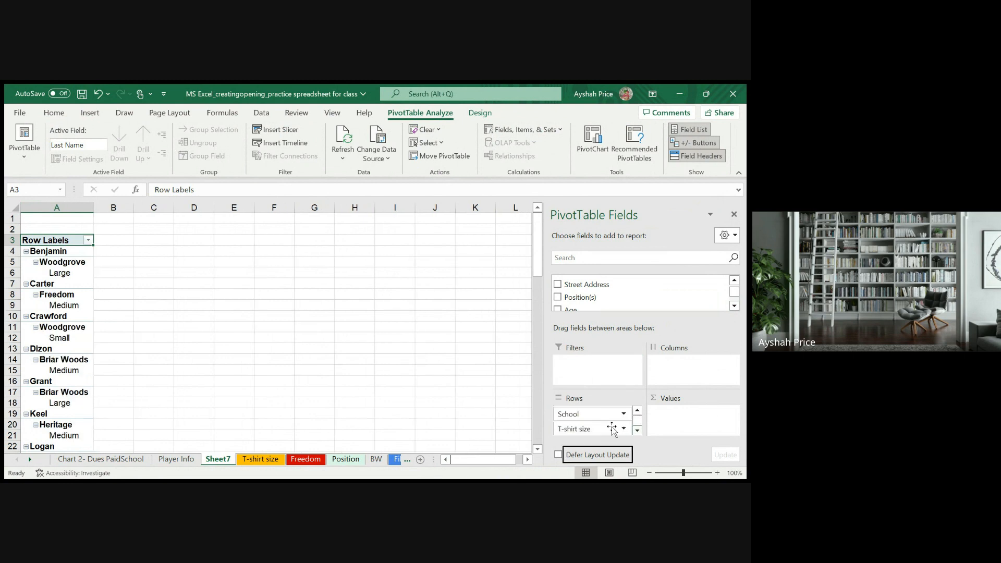
pyautogui.moveTo(603, 436); pyautogui.dragTo(672, 427)
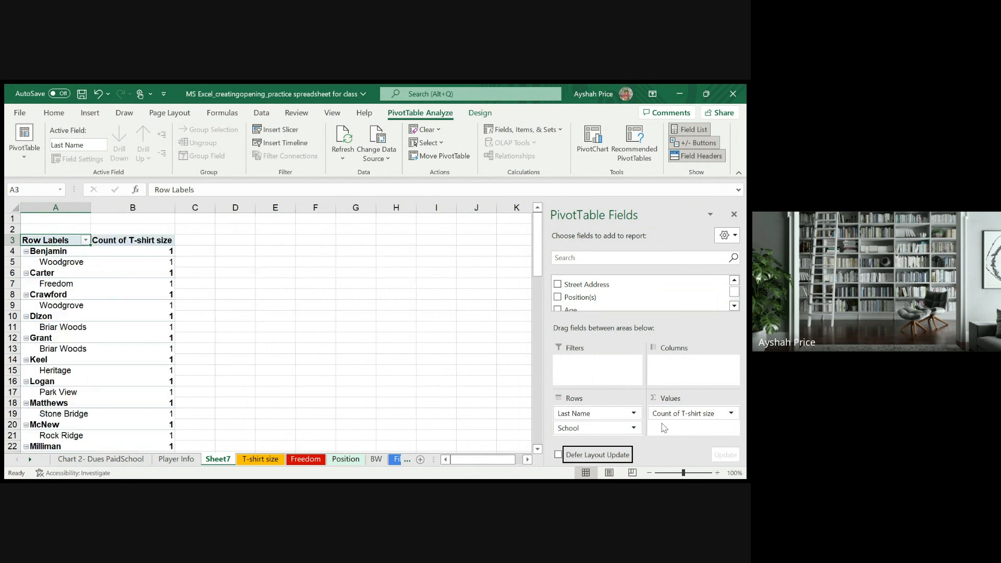
pyautogui.moveTo(662, 413); pyautogui.dragTo(598, 427)
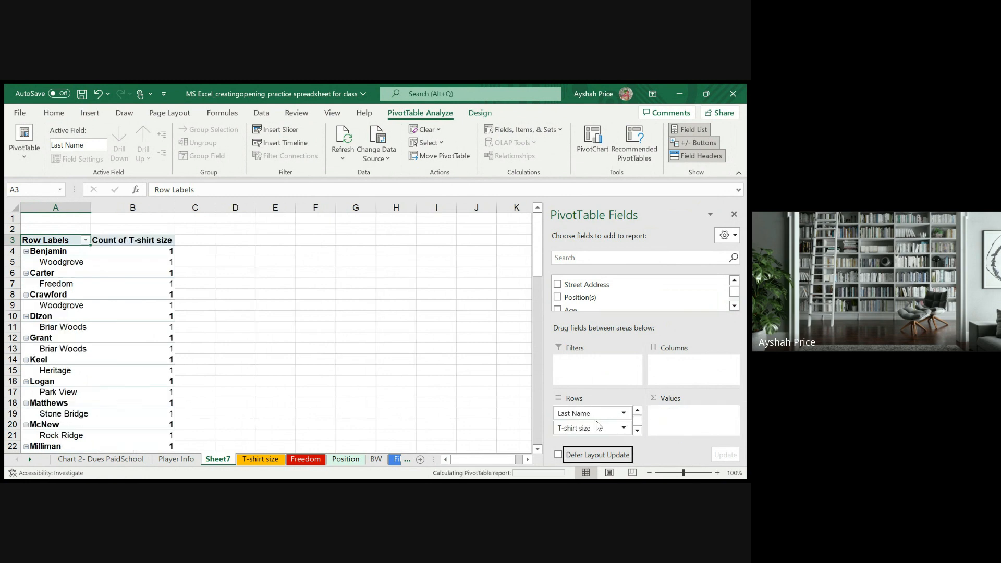
# - Make School the PivotTable's report filter and limit it to Briar Woods
pyautogui.click(636, 430)
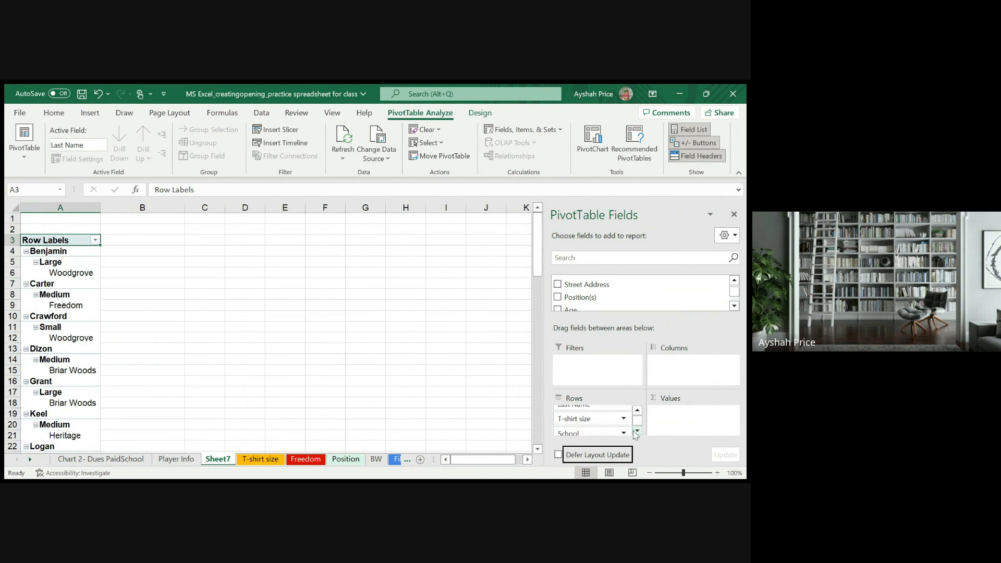
pyautogui.moveTo(599, 432); pyautogui.dragTo(610, 365)
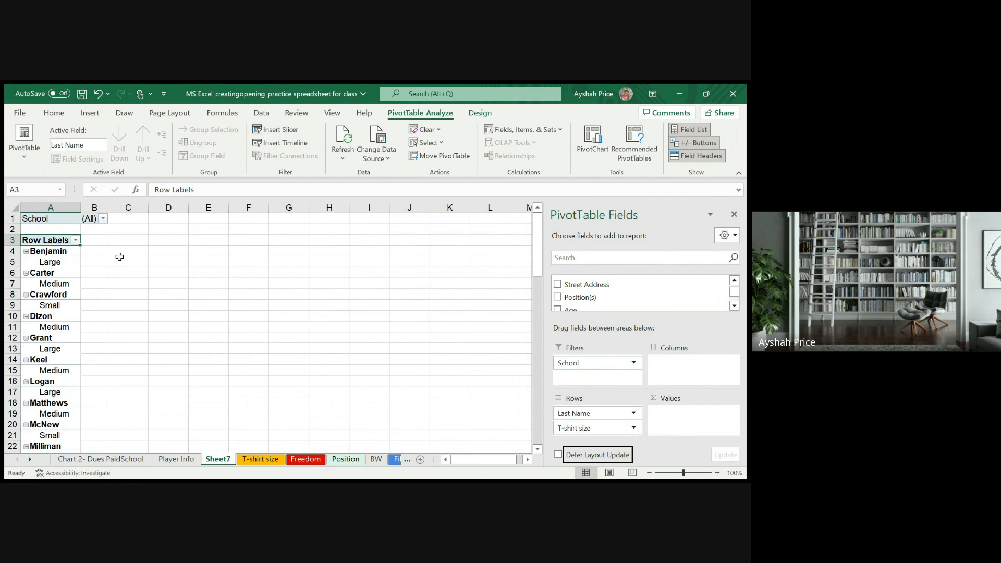
pyautogui.click(92, 250)
pyautogui.click(88, 239)
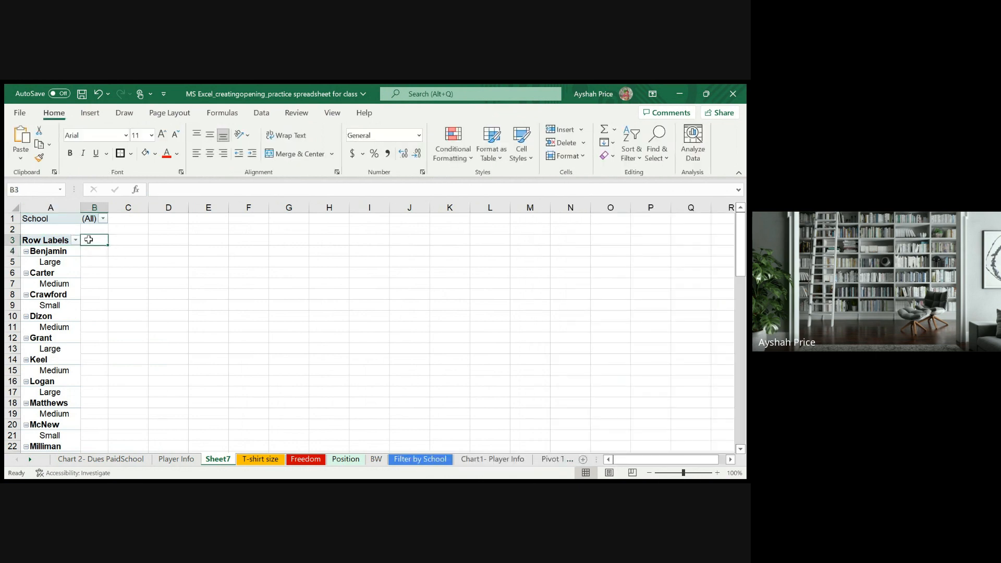
pyautogui.click(60, 243)
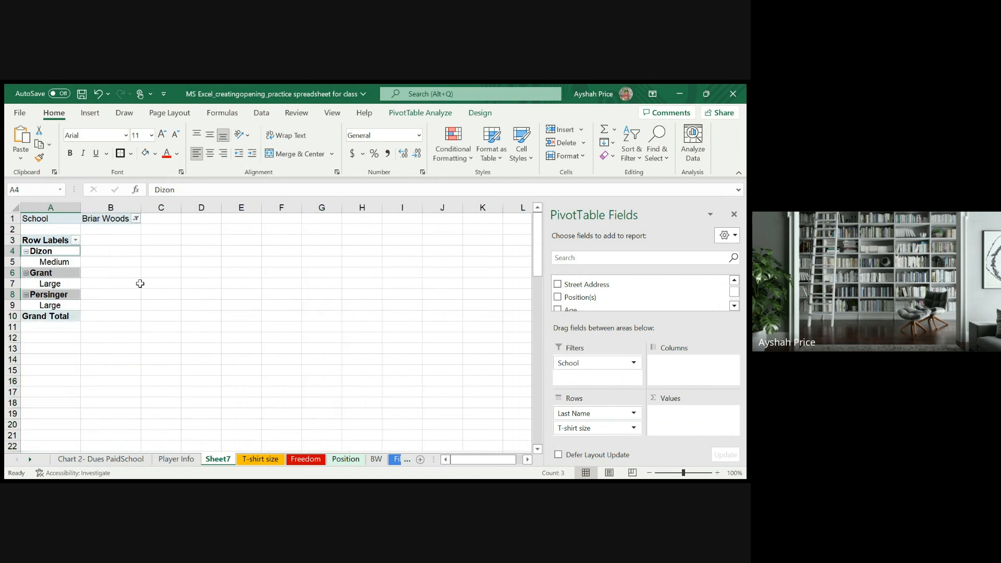
# - Try counting T-shirt size as a value for the Briar Woods players and put the field back under Last Name
pyautogui.click(96, 255)
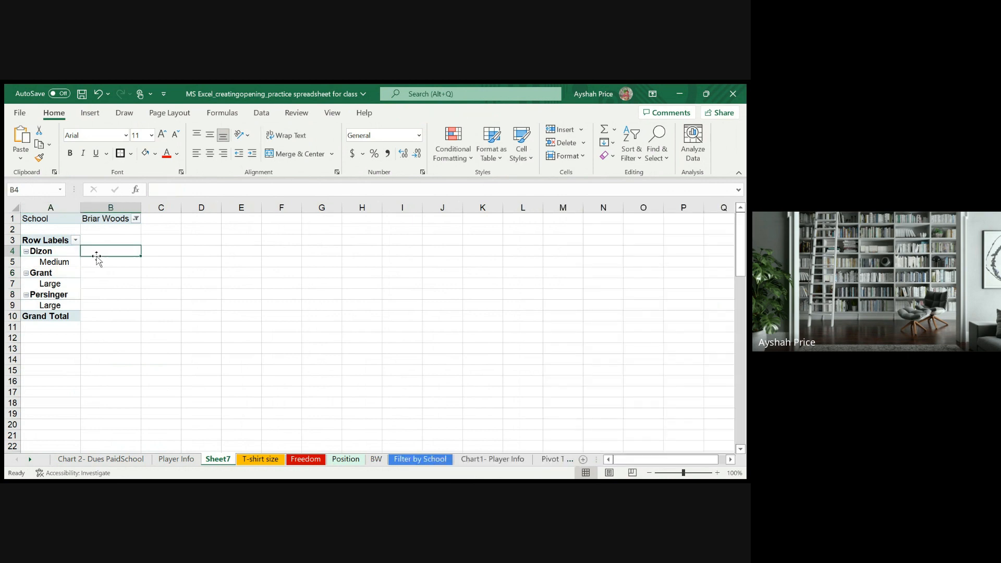
pyautogui.moveTo(62, 241); pyautogui.dragTo(57, 244)
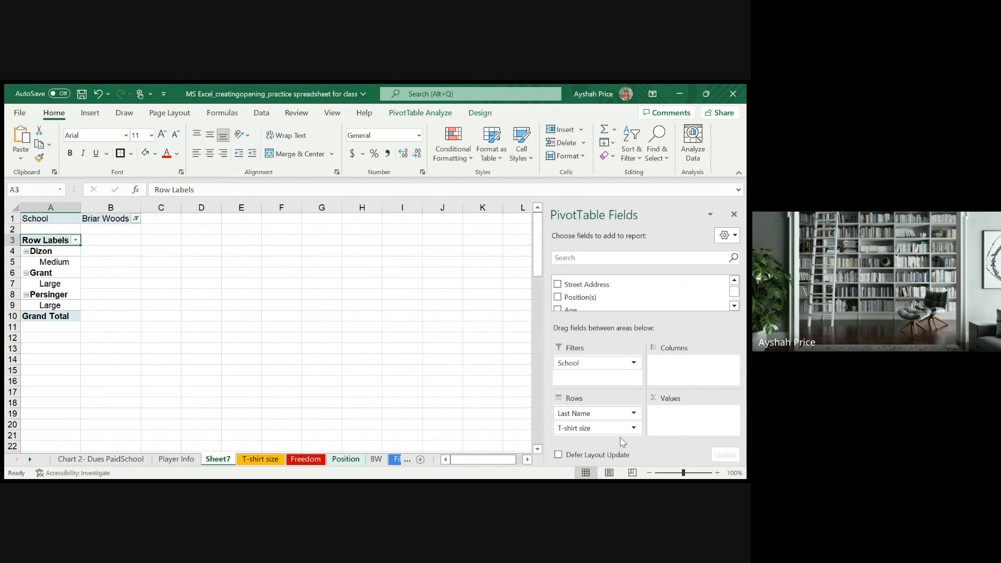
pyautogui.moveTo(615, 429); pyautogui.dragTo(687, 419)
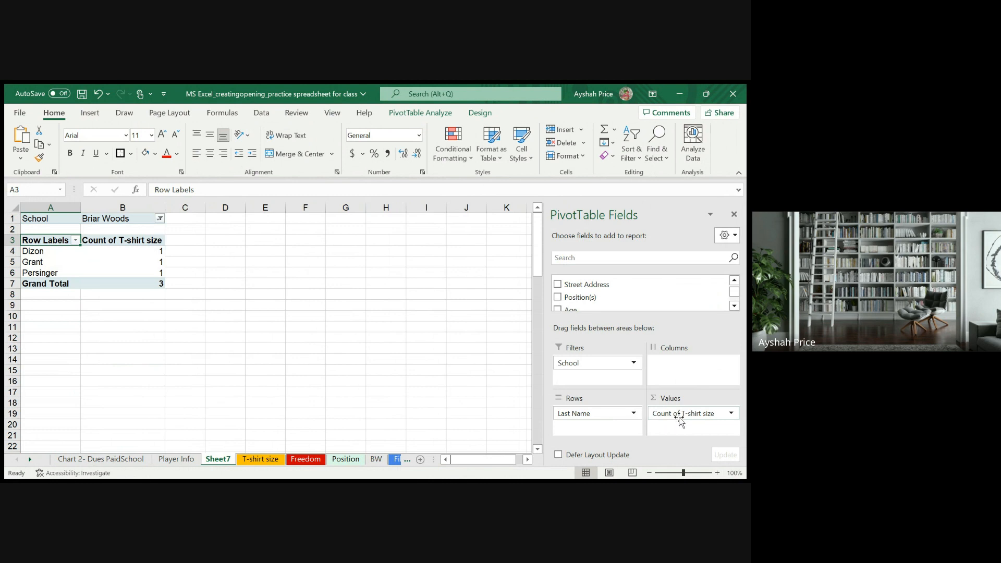
pyautogui.moveTo(680, 419); pyautogui.dragTo(605, 429)
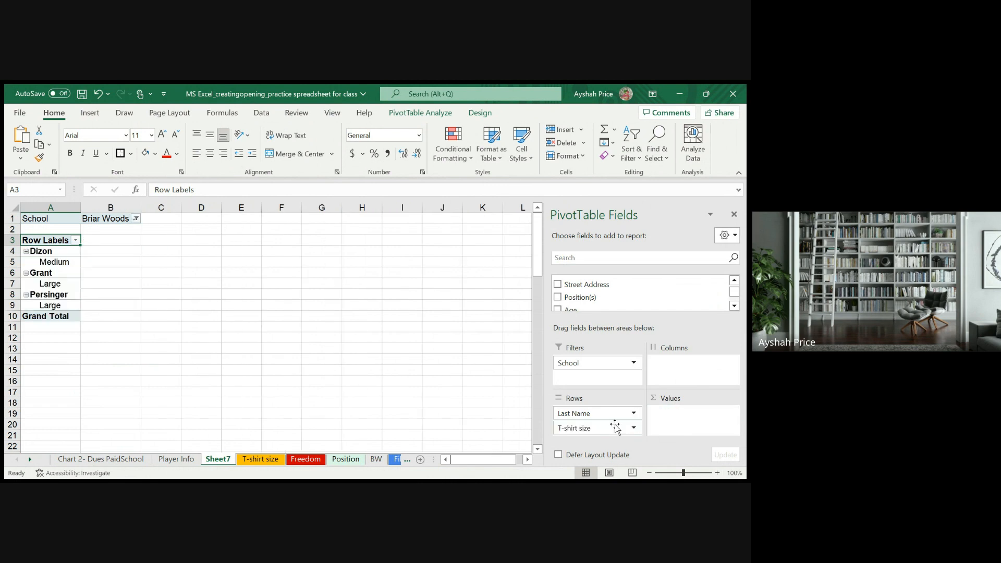
pyautogui.moveTo(613, 427); pyautogui.dragTo(613, 428)
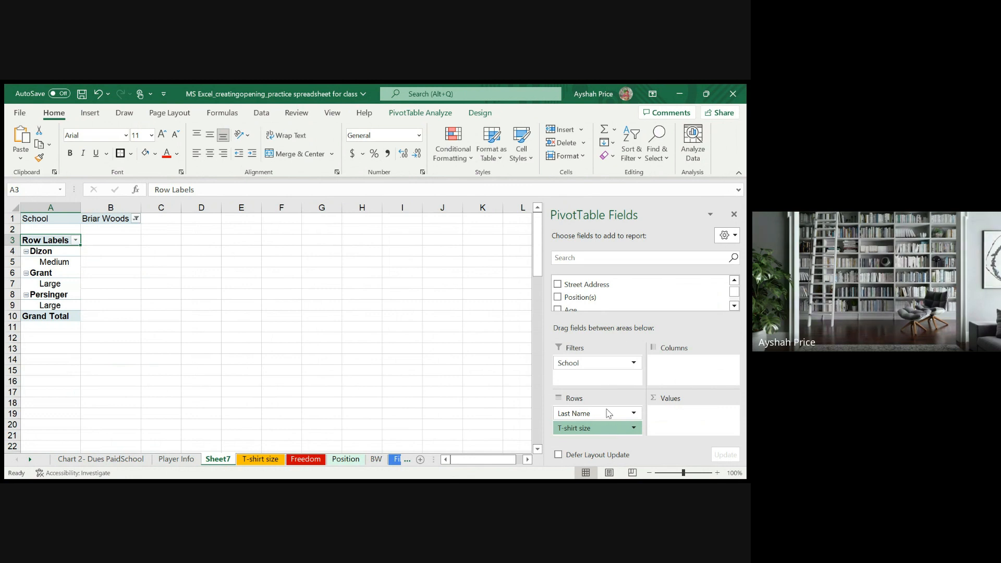
# - Move T-shirt size into the PivotTable's values as a count and reset the School filter to all schools
pyautogui.moveTo(609, 414); pyautogui.dragTo(608, 414)
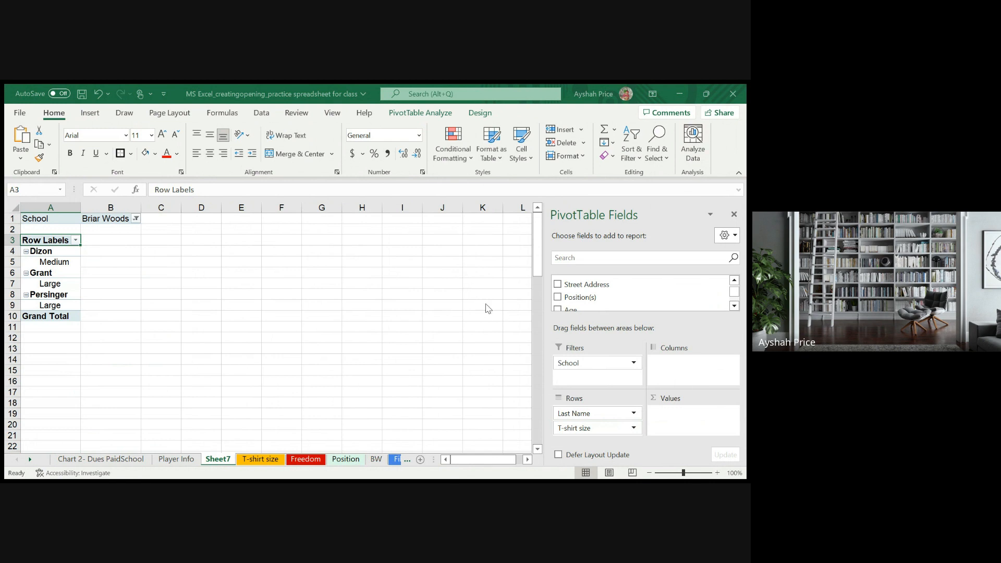
pyautogui.click(603, 400)
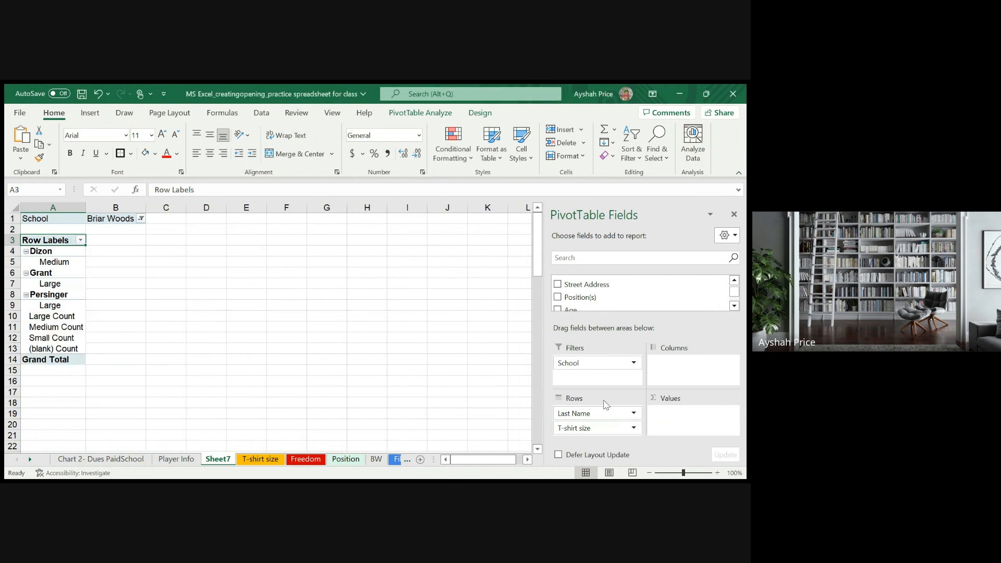
pyautogui.moveTo(557, 432); pyautogui.dragTo(663, 417)
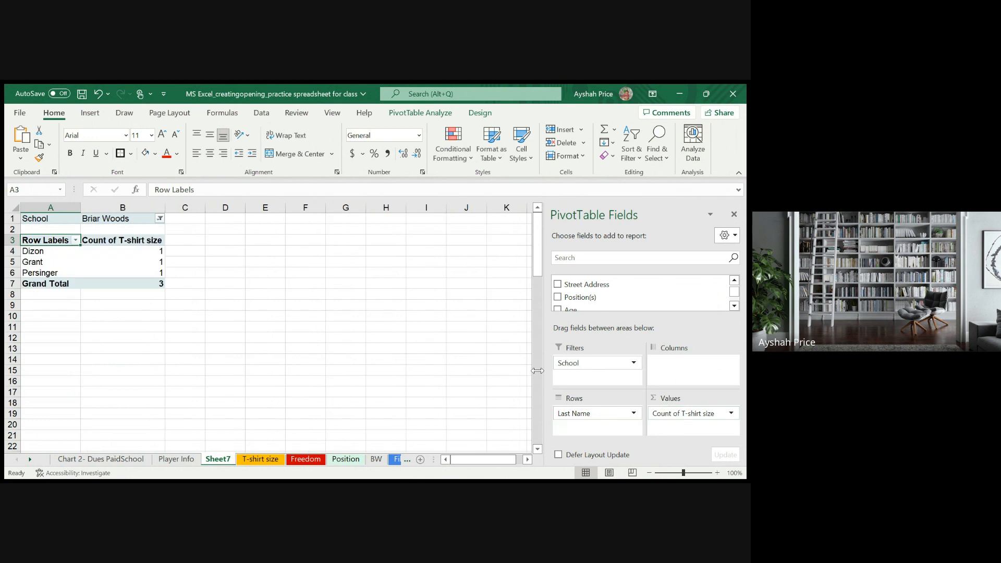
pyautogui.click(305, 294)
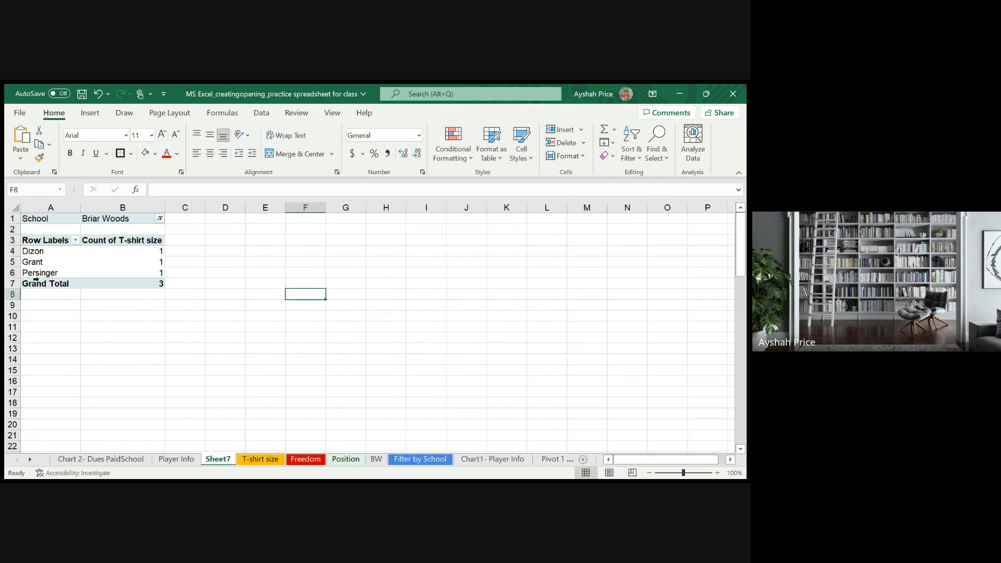
pyautogui.click(46, 243)
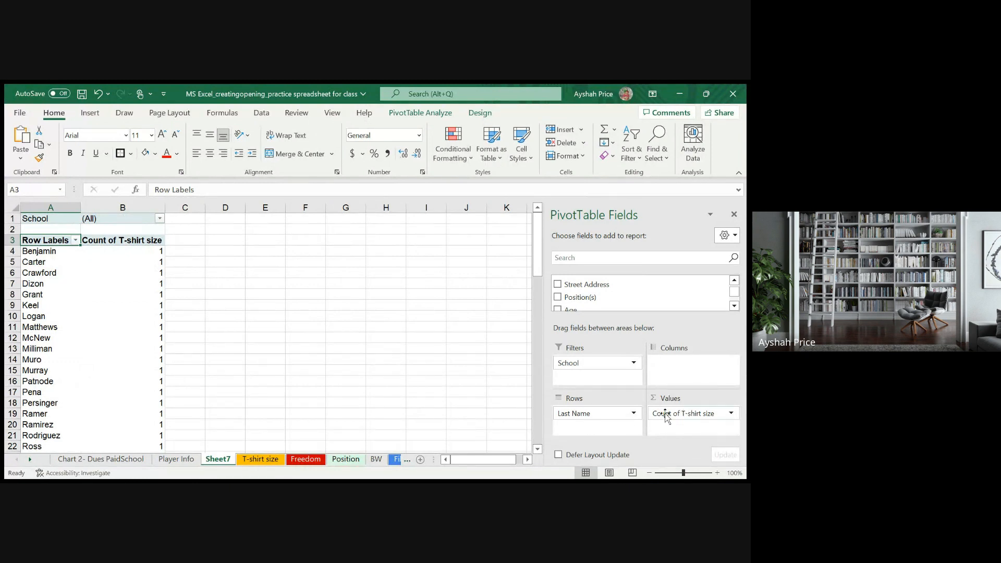
# - Move School out of the report filter, try it below Last Name in the rows, and place it in the columns
pyautogui.scroll(1, 576, 297)
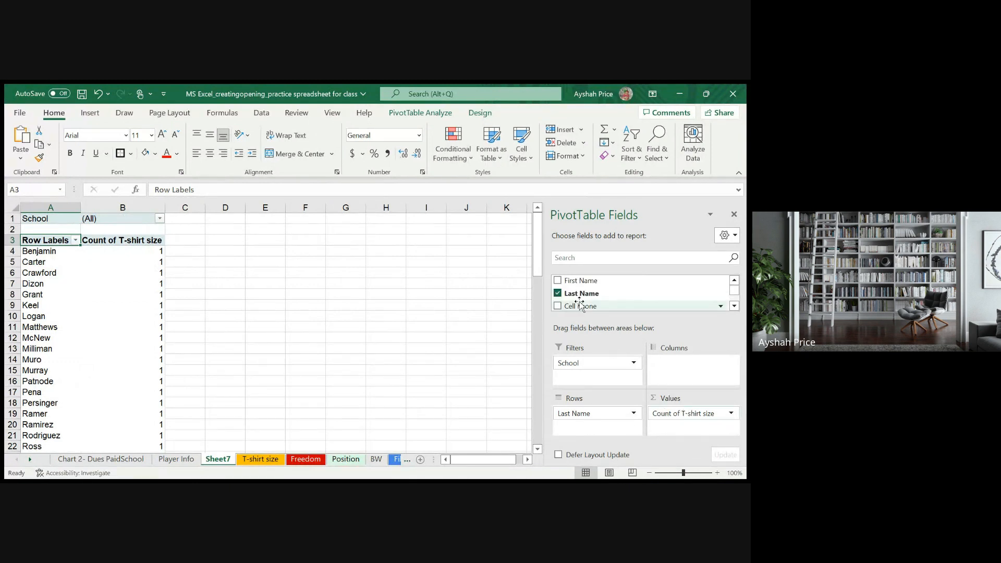
pyautogui.scroll(-2, 580, 302)
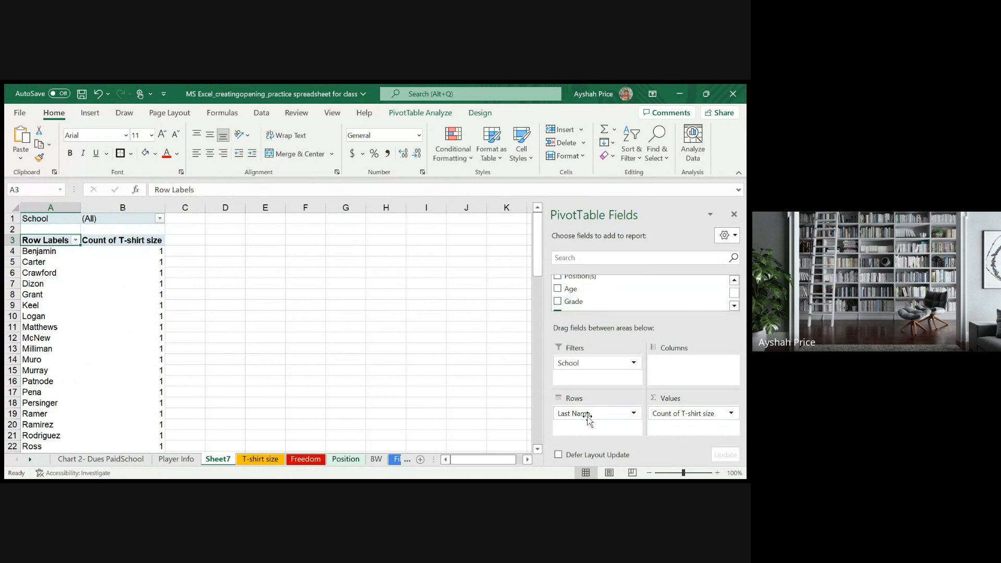
pyautogui.moveTo(587, 365); pyautogui.dragTo(596, 428)
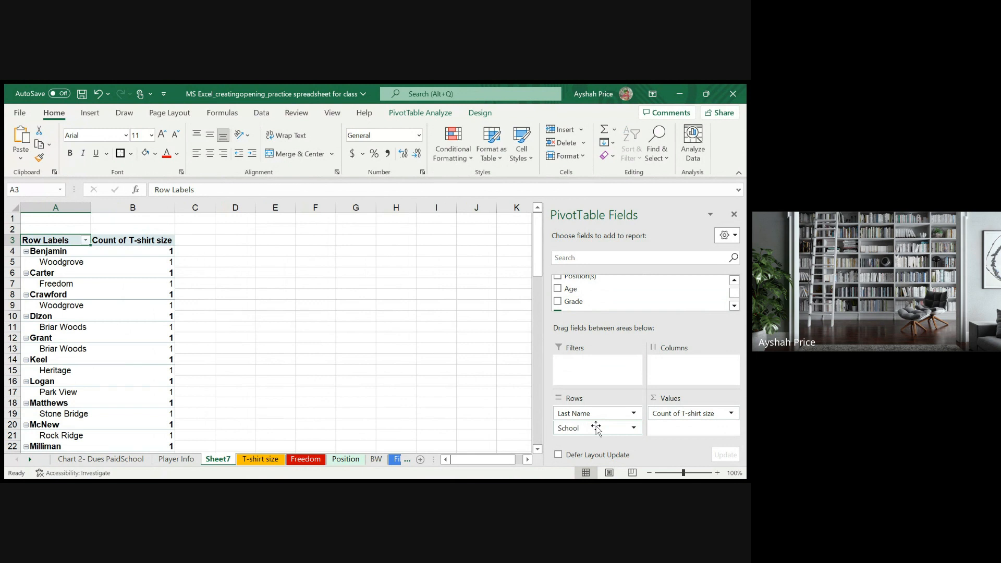
pyautogui.moveTo(596, 428); pyautogui.dragTo(669, 369)
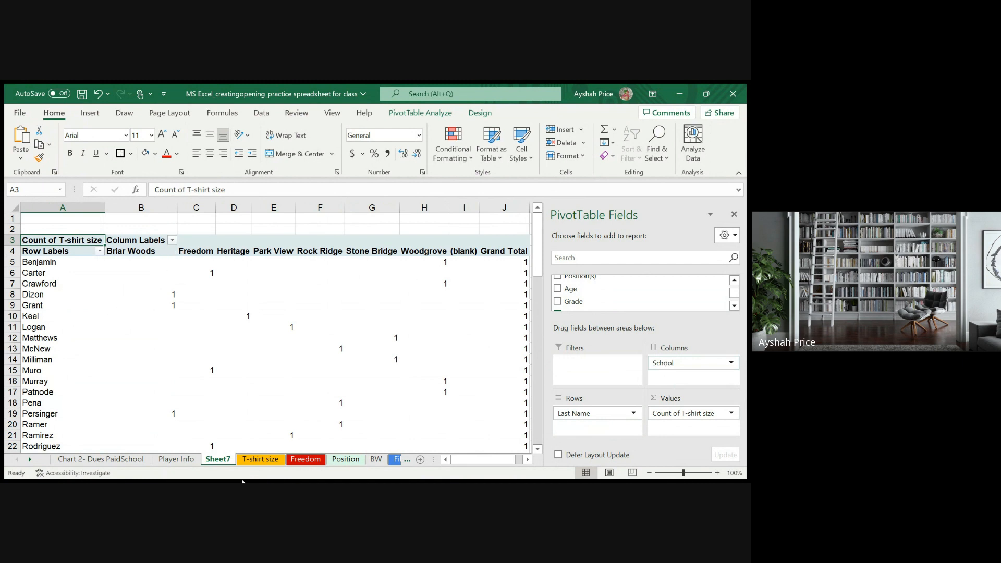
# - Examine the T-shirt size counts per player under each school and the Grand Total row, including the Briar Woods column
pyautogui.scroll(-4, 159, 375)
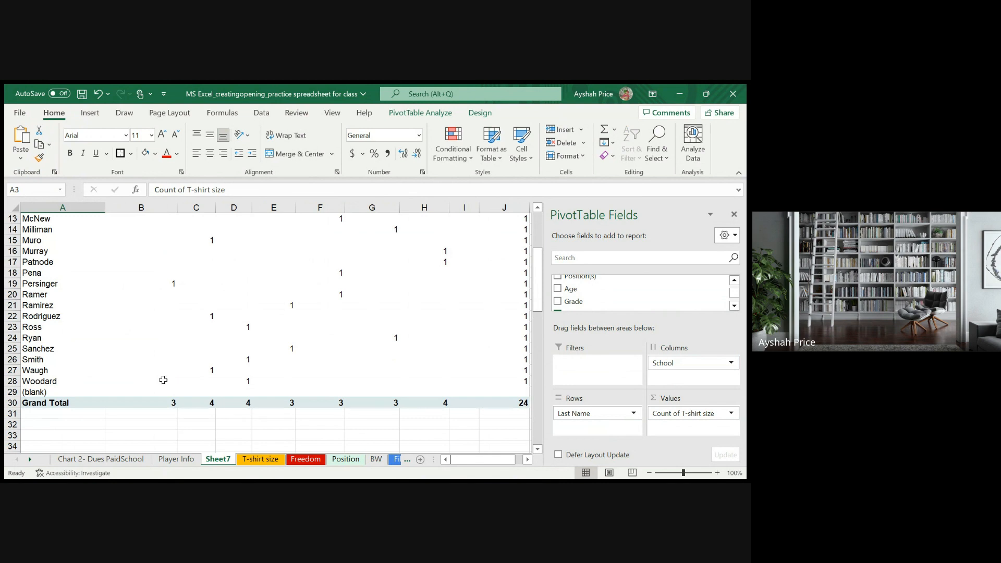
pyautogui.scroll(3, 162, 378)
pyautogui.scroll(1, 163, 380)
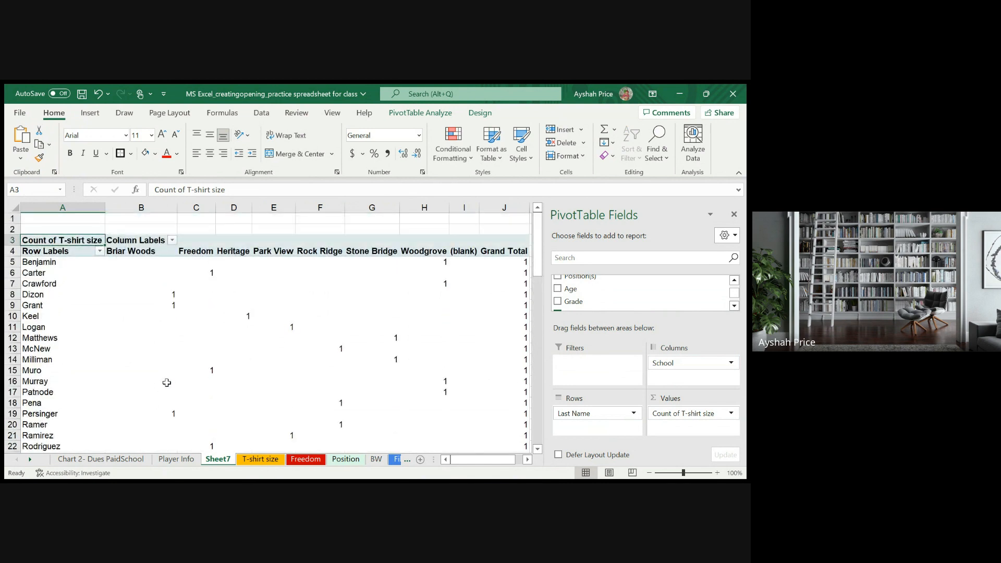
pyautogui.scroll(-2, 167, 383)
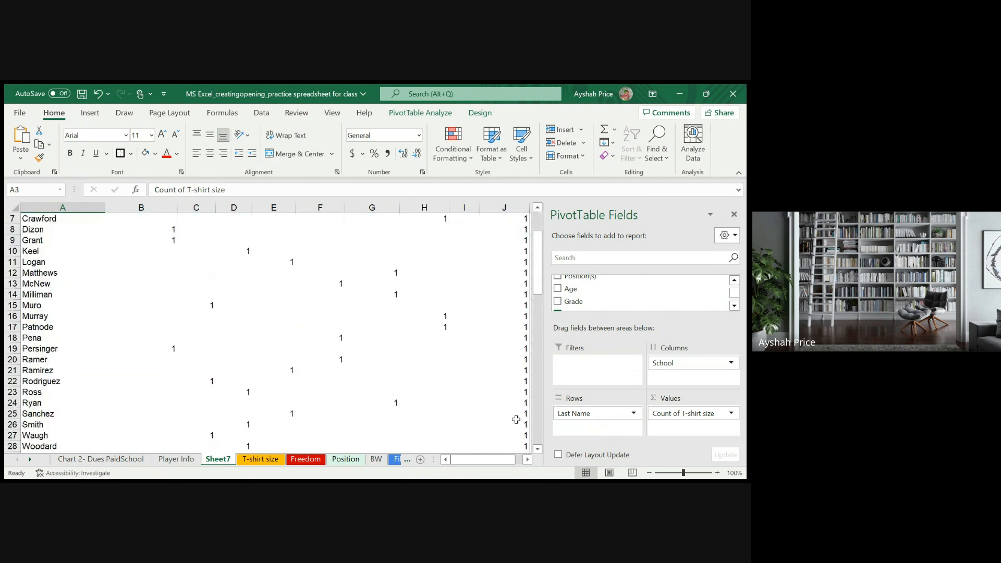
pyautogui.scroll(2, 277, 417)
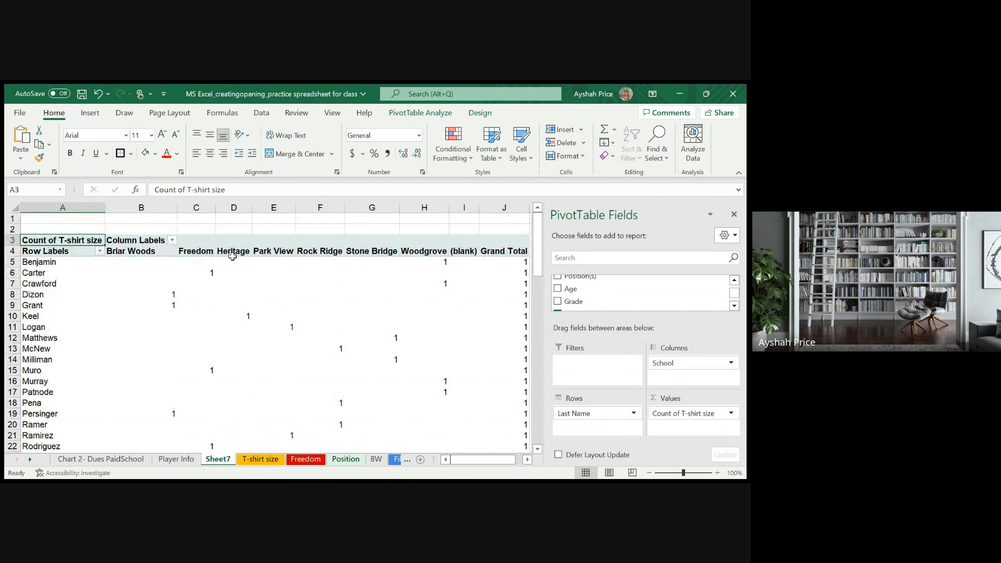
pyautogui.scroll(-6, 172, 292)
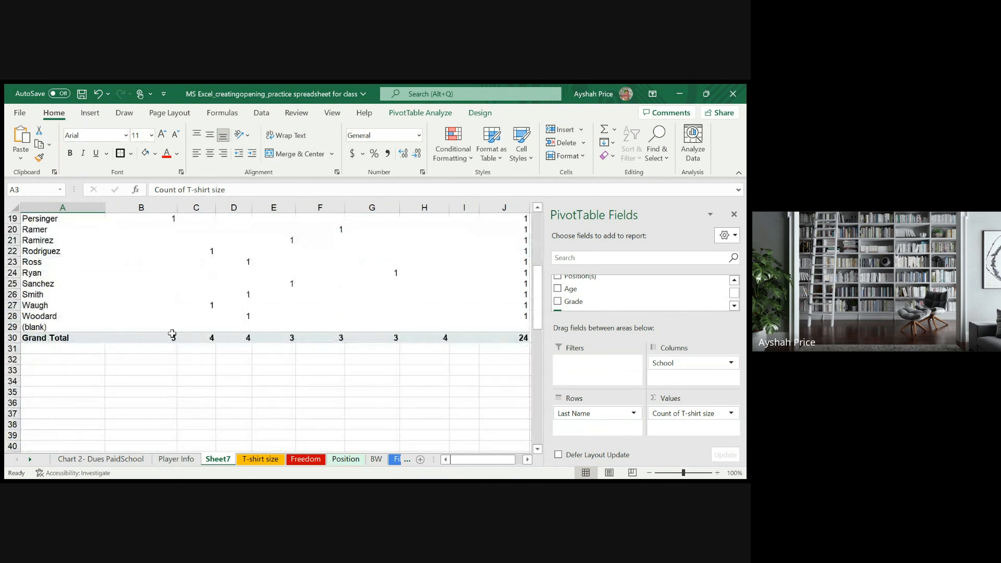
pyautogui.scroll(6, 174, 329)
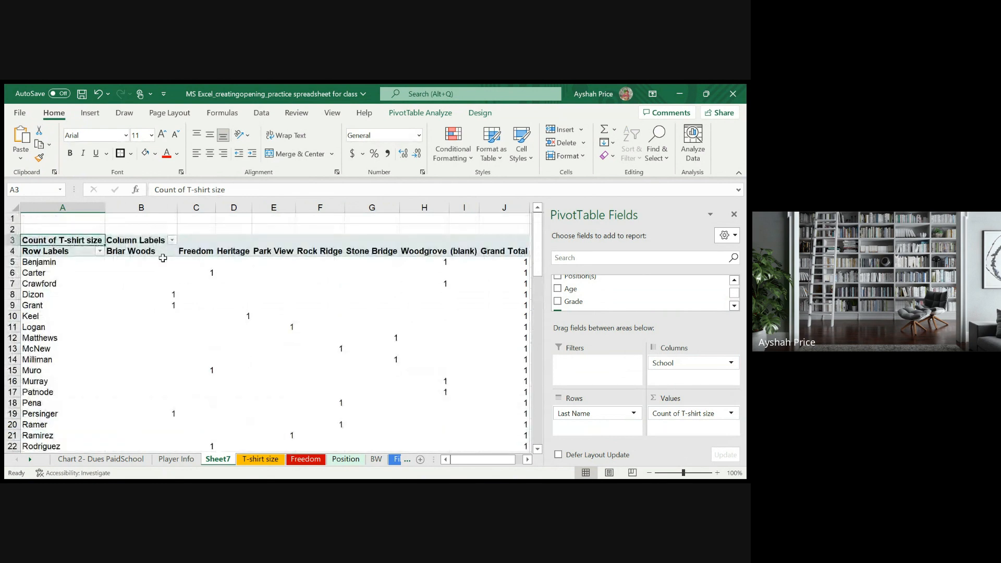
pyautogui.moveTo(163, 258); pyautogui.dragTo(145, 436)
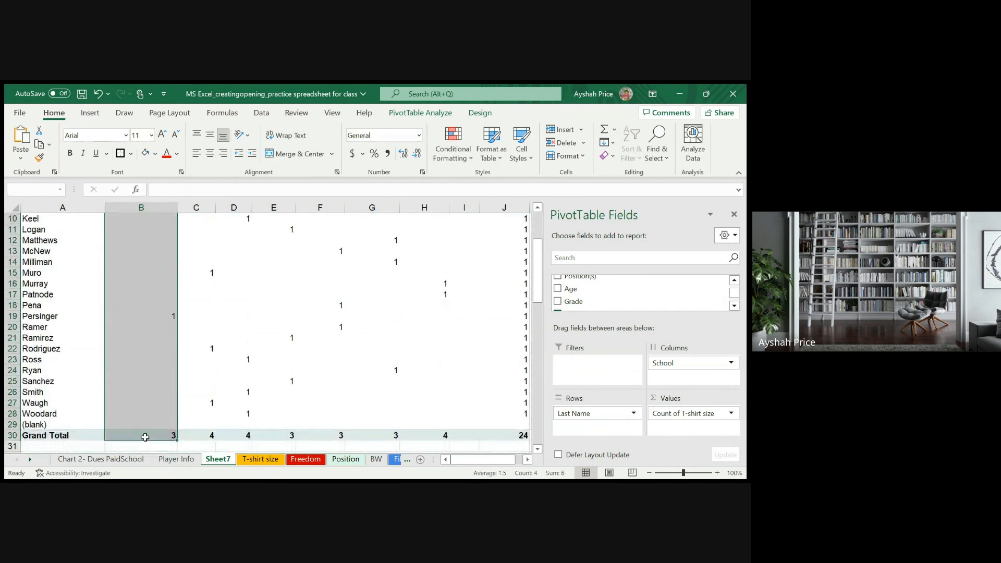
pyautogui.keyDown('ctrl'); pyautogui.scroll(4, 248, 305); pyautogui.keyUp('ctrl')
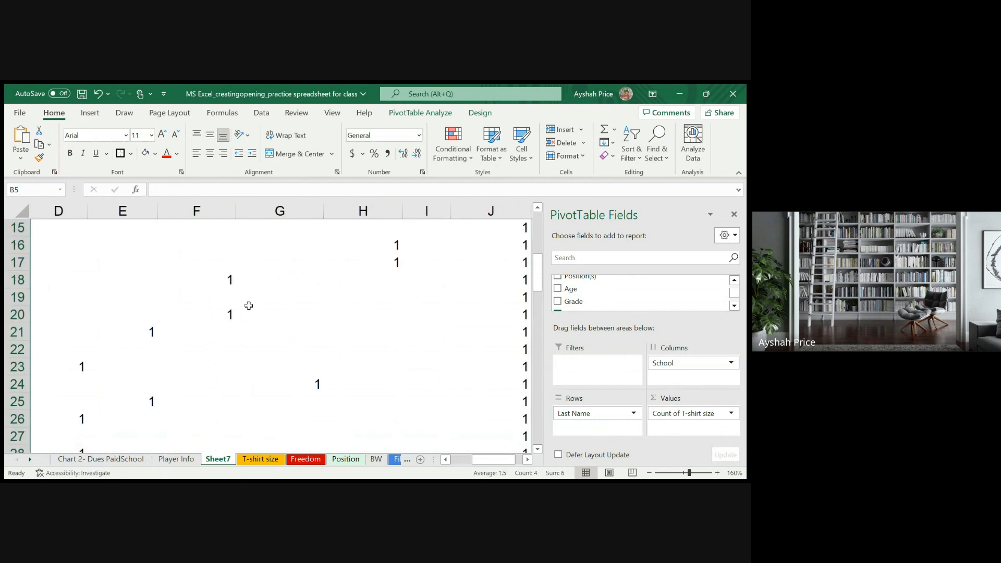
pyautogui.keyDown('ctrl'); pyautogui.scroll(-3, 249, 305); pyautogui.keyUp('ctrl')
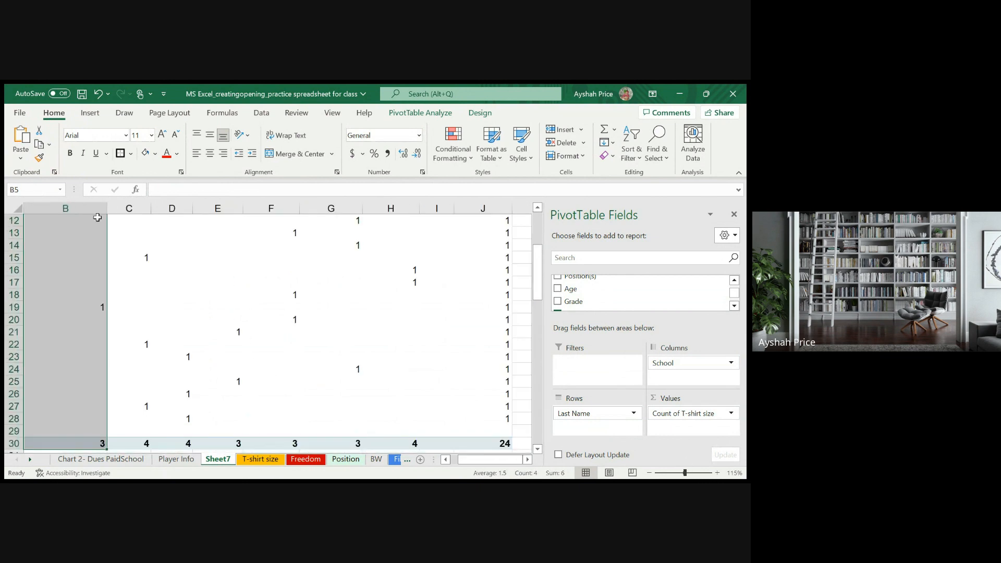
# - Apply borders to all cells in columns B through J of the PivotTable sheet
pyautogui.moveTo(112, 216); pyautogui.dragTo(138, 443)
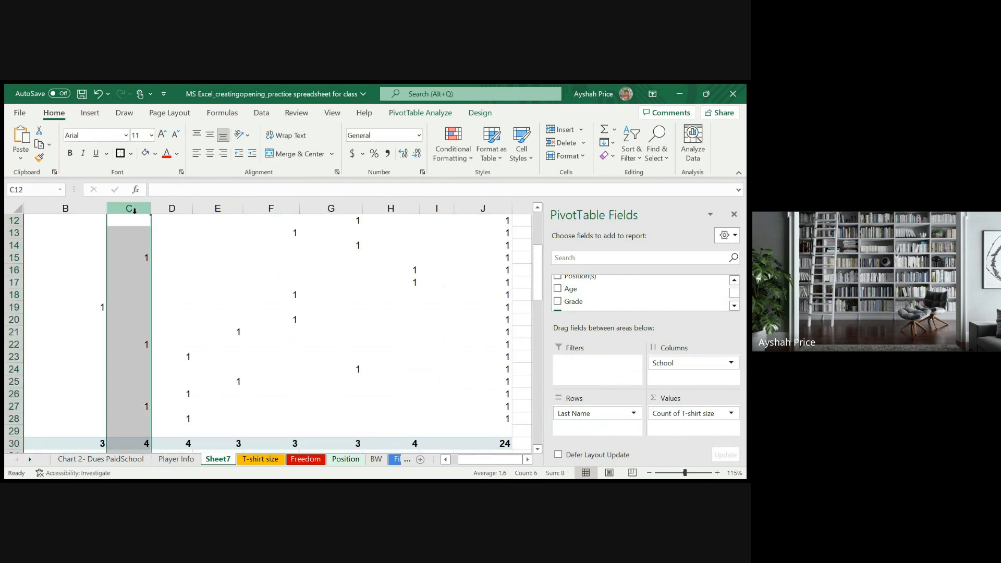
pyautogui.keyDown('ctrl'); pyautogui.click(84, 216); pyautogui.keyUp('ctrl')
pyautogui.click(98, 211)
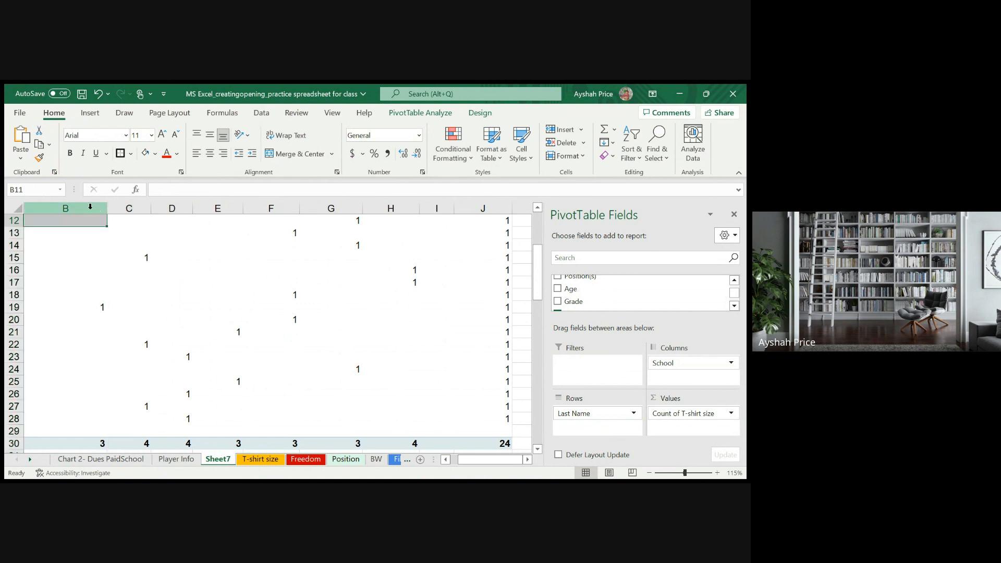
pyautogui.click(90, 207)
pyautogui.keyDown('ctrl'); pyautogui.click(139, 208); pyautogui.keyUp('ctrl')
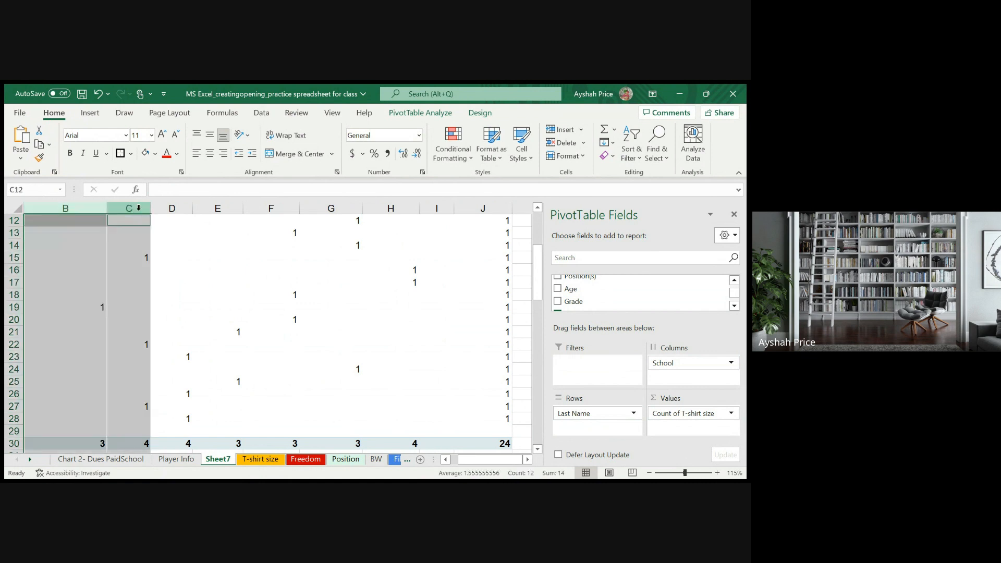
pyautogui.keyDown('ctrl'); pyautogui.click(182, 208); pyautogui.keyUp('ctrl')
pyautogui.keyDown('ctrl'); pyautogui.click(219, 208); pyautogui.keyUp('ctrl')
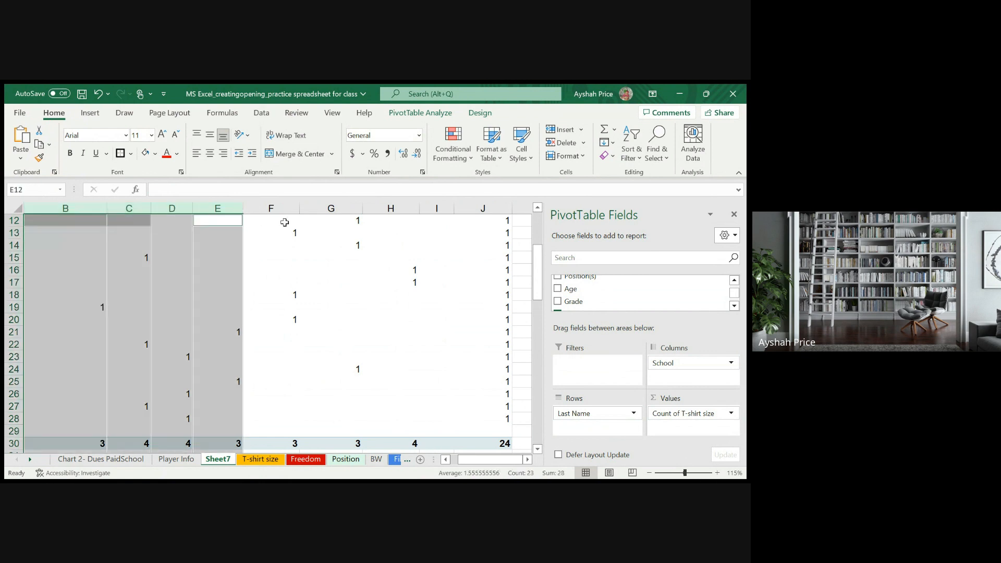
pyautogui.keyDown('ctrl'); pyautogui.click(285, 220); pyautogui.keyUp('ctrl')
pyautogui.keyDown('ctrl'); pyautogui.click(344, 217); pyautogui.keyUp('ctrl')
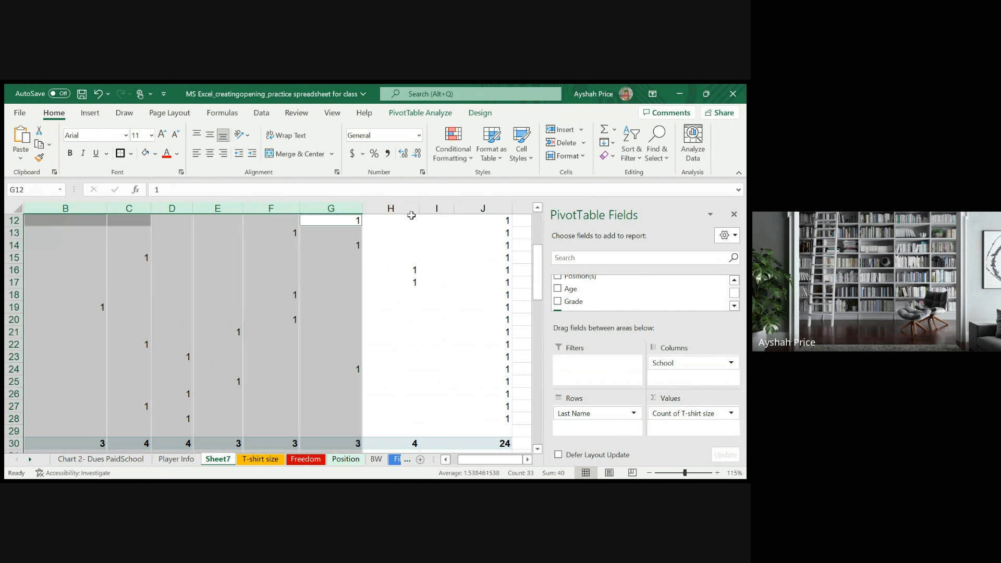
pyautogui.keyDown('ctrl'); pyautogui.click(411, 215); pyautogui.keyUp('ctrl')
pyautogui.keyDown('ctrl'); pyautogui.click(438, 214); pyautogui.keyUp('ctrl')
pyautogui.keyDown('ctrl'); pyautogui.click(486, 214); pyautogui.keyUp('ctrl')
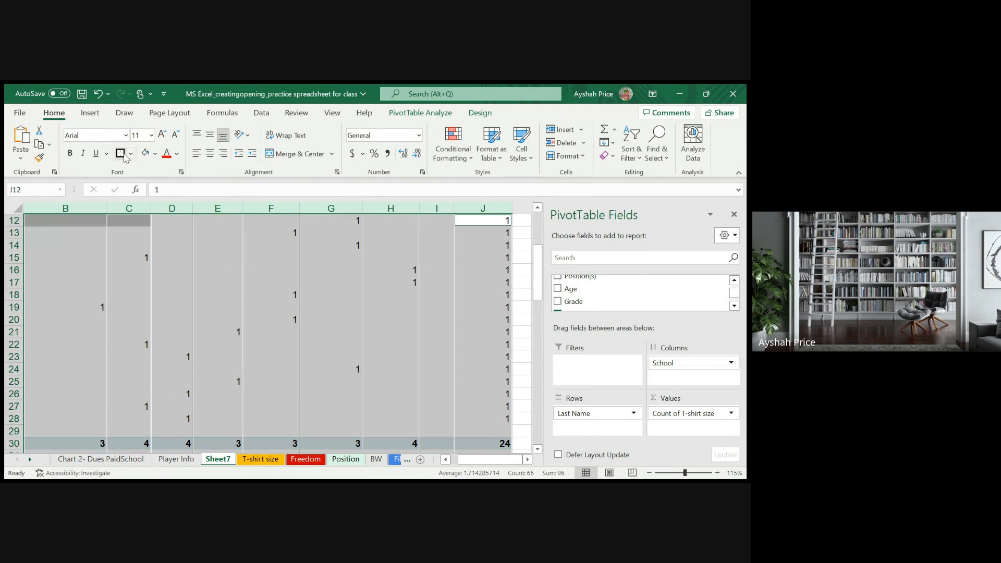
pyautogui.click(124, 155)
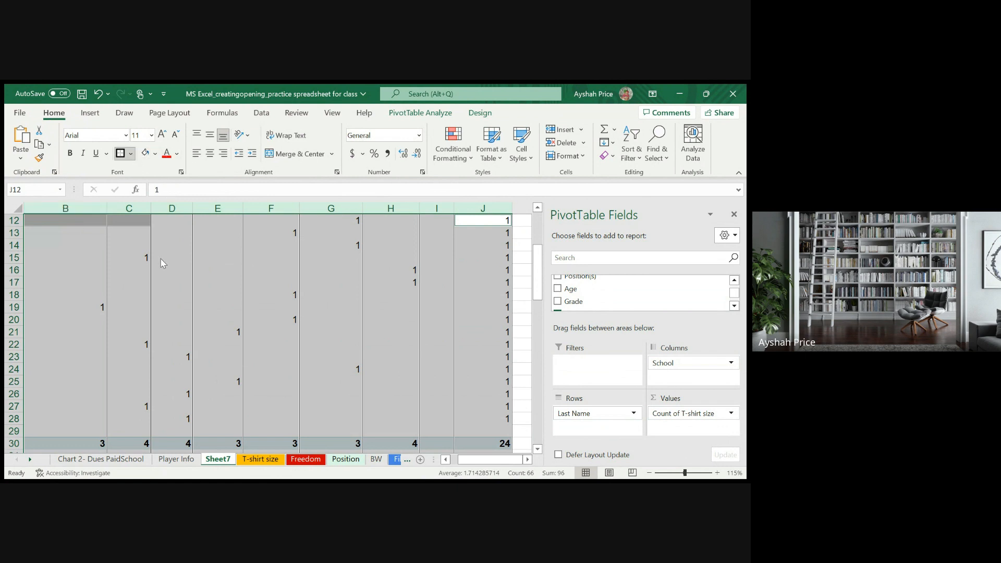
pyautogui.click(256, 294)
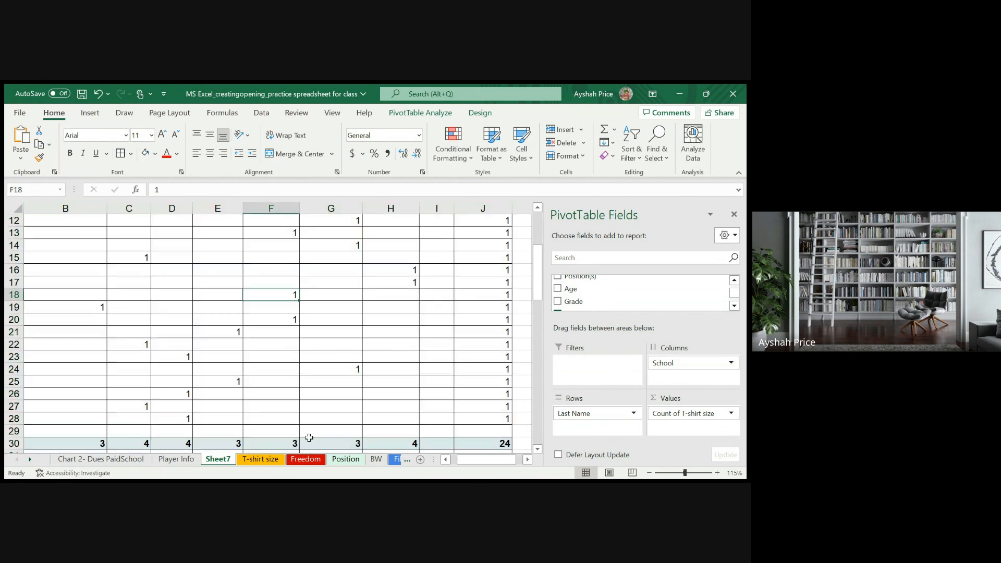
# - Examine the bordered PivotTable from the player names and Briar Woods column across to the Grand Total column
pyautogui.moveTo(482, 461); pyautogui.dragTo(442, 457)
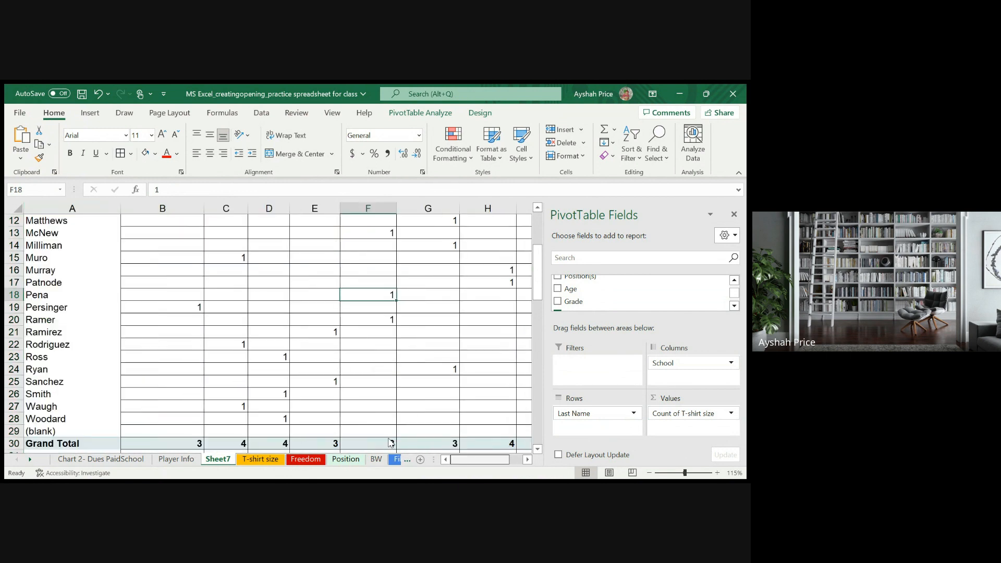
pyautogui.scroll(4, 302, 373)
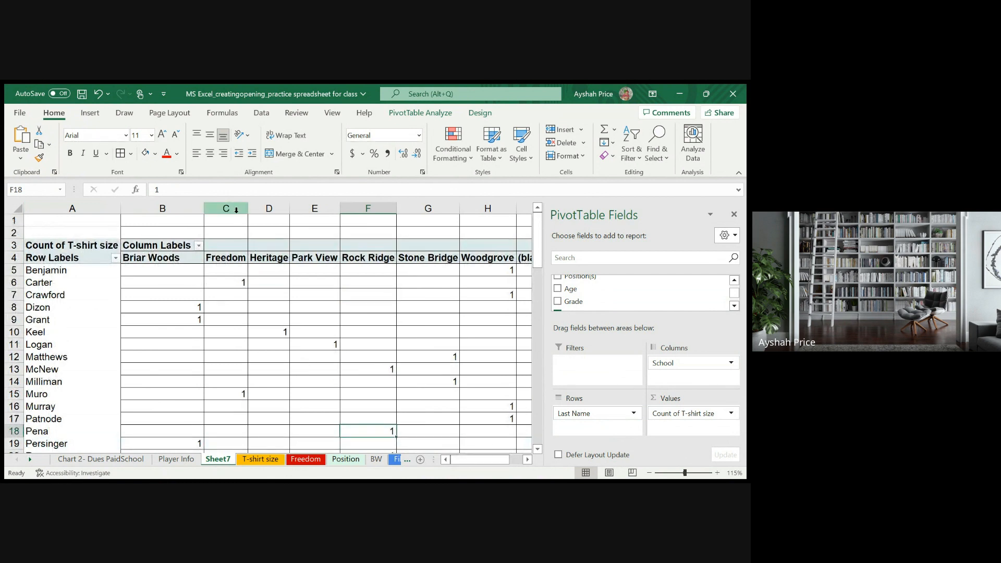
pyautogui.click(221, 259)
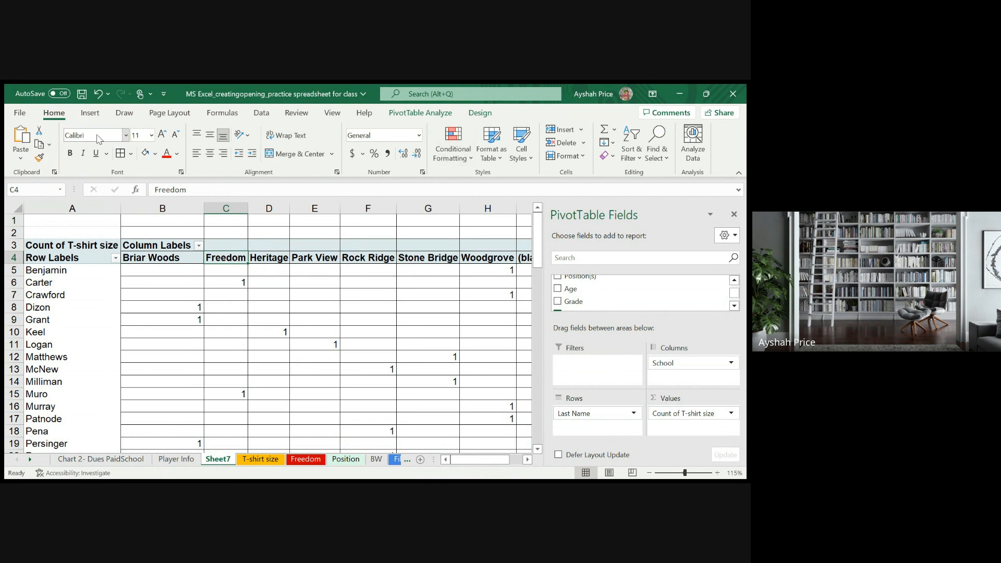
pyautogui.click(258, 114)
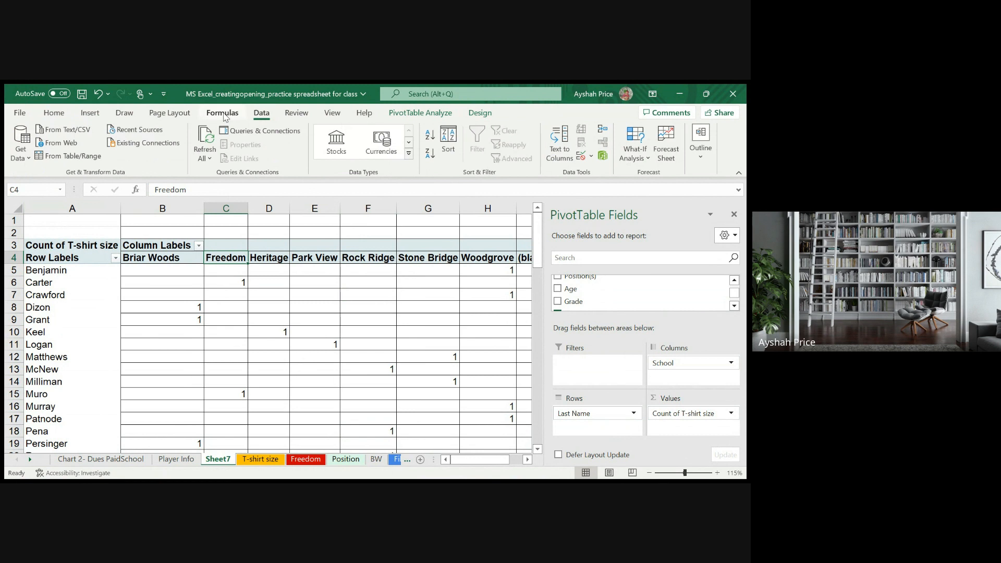
pyautogui.click(179, 120)
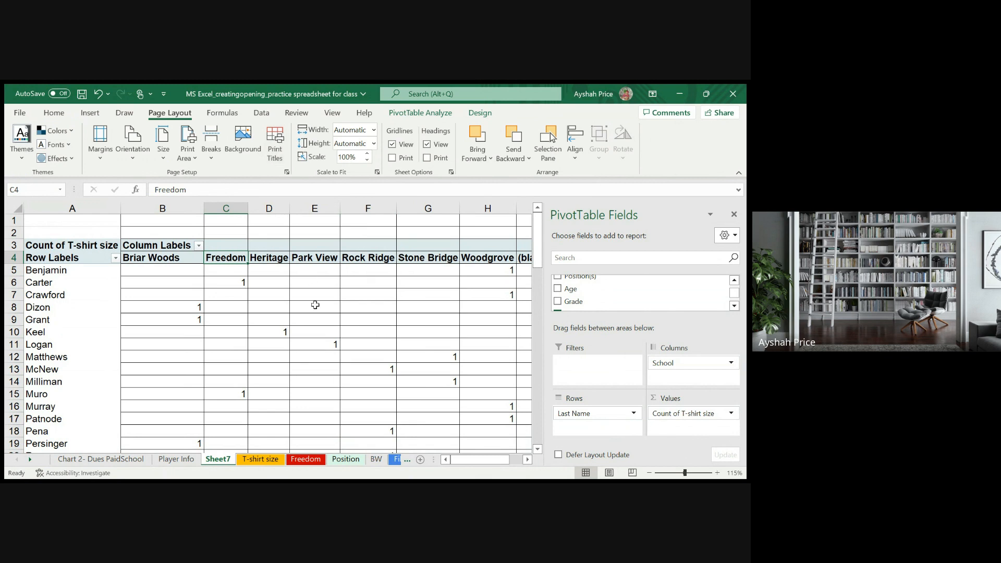
pyautogui.click(311, 285)
pyautogui.click(155, 270)
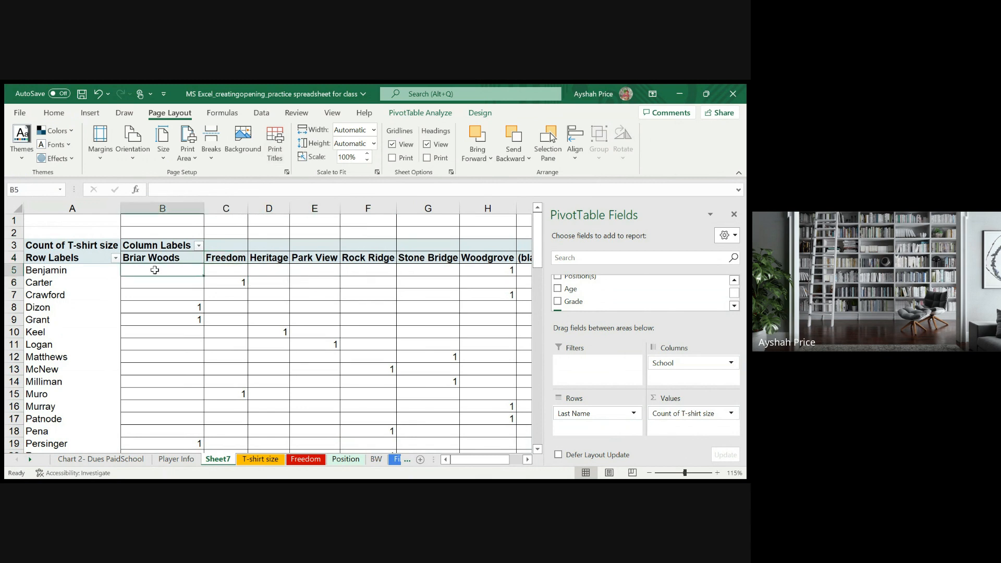
pyautogui.click(152, 251)
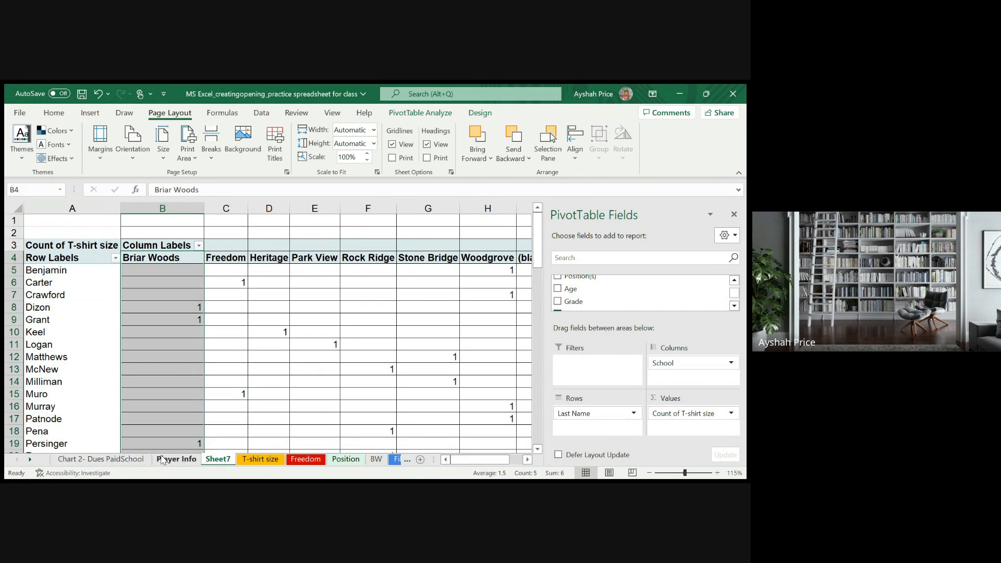
pyautogui.click(150, 423)
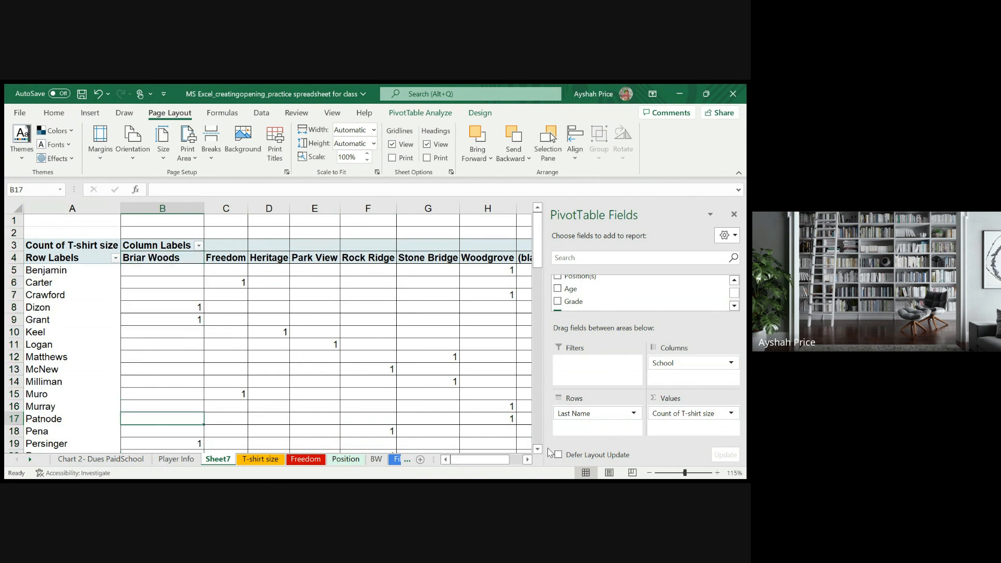
pyautogui.click(526, 460)
pyautogui.click(525, 461)
pyautogui.click(527, 460)
pyautogui.click(527, 460)
pyautogui.click(527, 459)
pyautogui.click(527, 459)
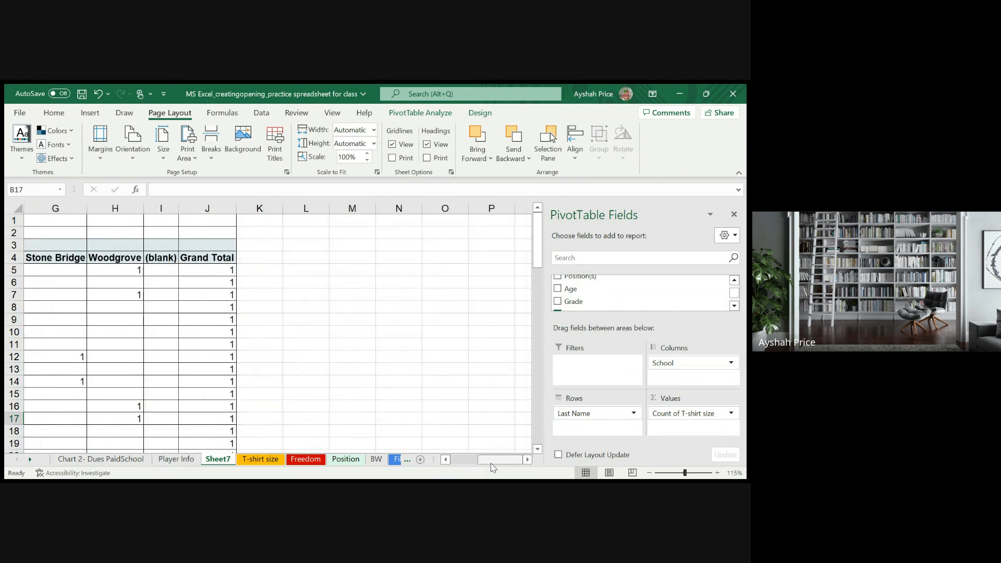
# - Try T-shirt size below Last Name in the rows, with School moved from the columns to the values as a count
pyautogui.moveTo(490, 459); pyautogui.dragTo(386, 466)
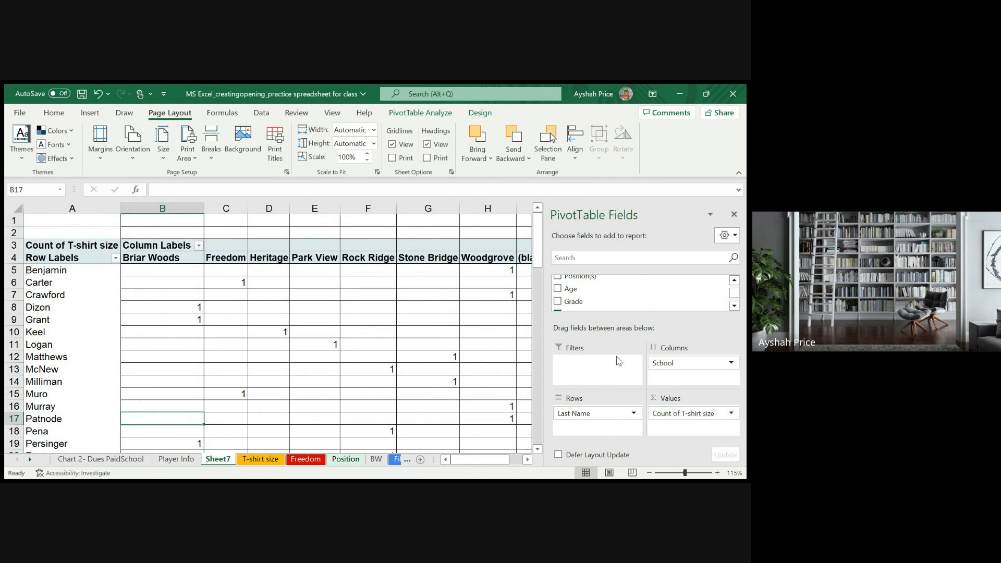
pyautogui.scroll(3, 603, 276)
pyautogui.scroll(-1, 590, 300)
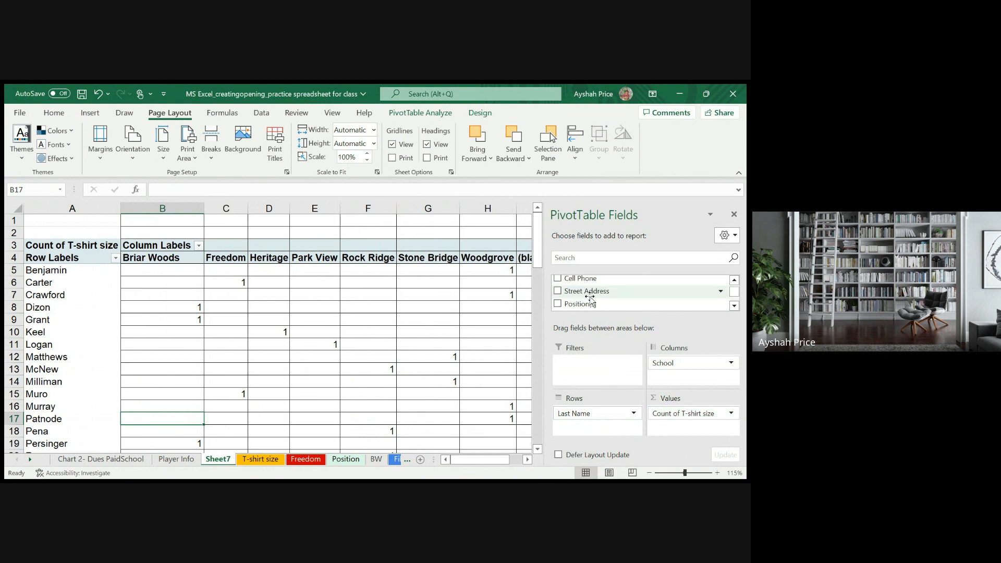
pyautogui.scroll(-1, 590, 300)
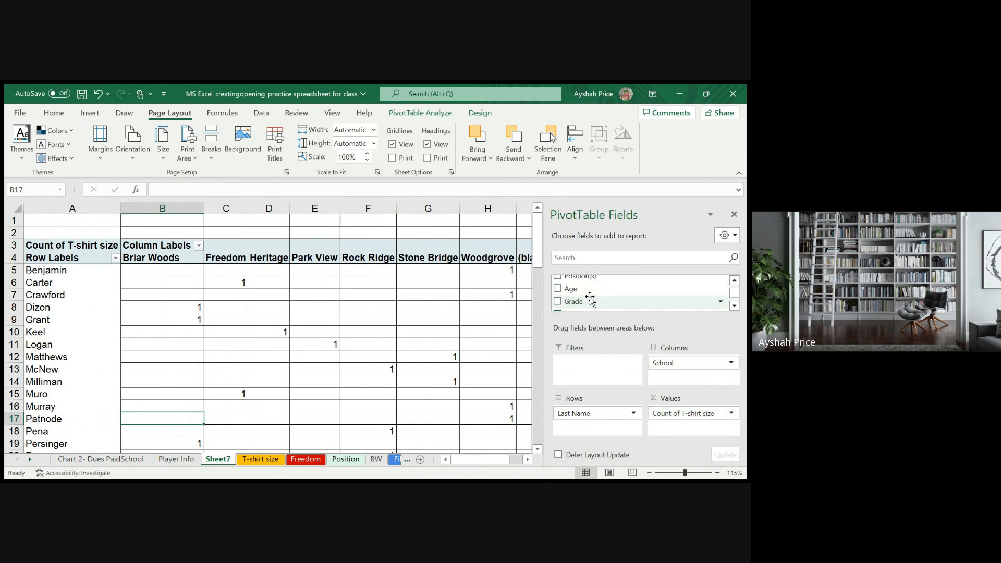
pyautogui.scroll(-1, 590, 300)
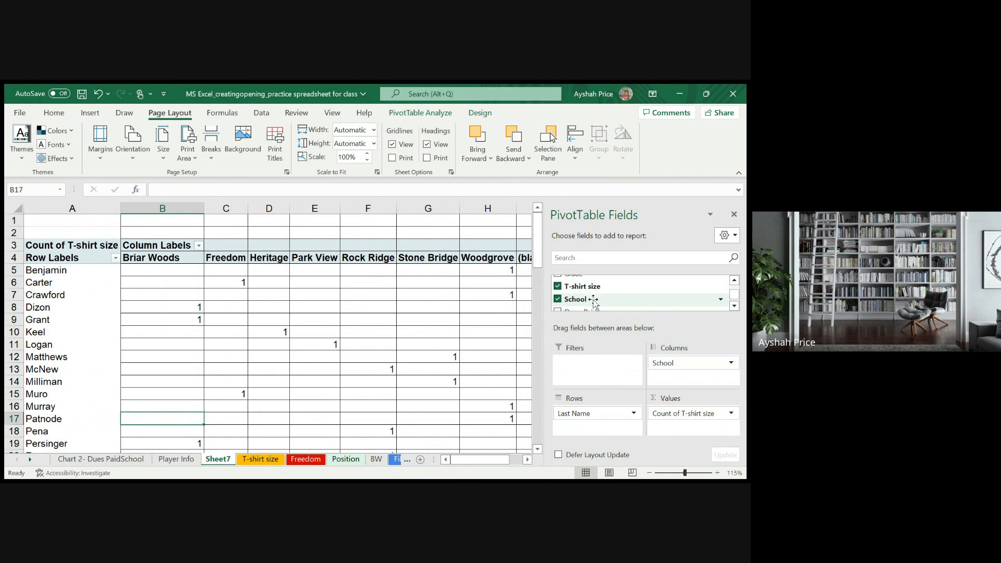
pyautogui.moveTo(682, 417); pyautogui.dragTo(614, 434)
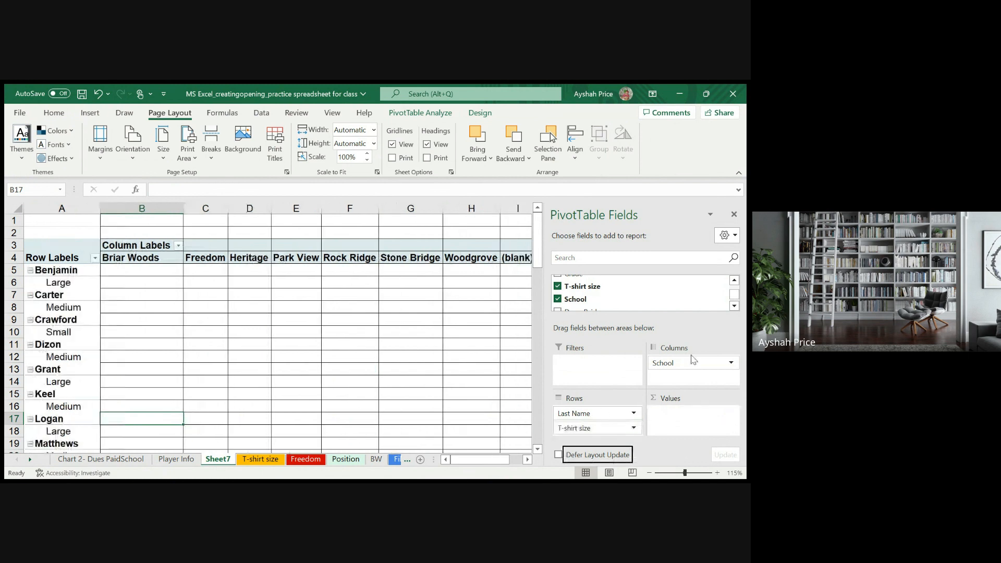
pyautogui.moveTo(690, 363); pyautogui.dragTo(681, 414)
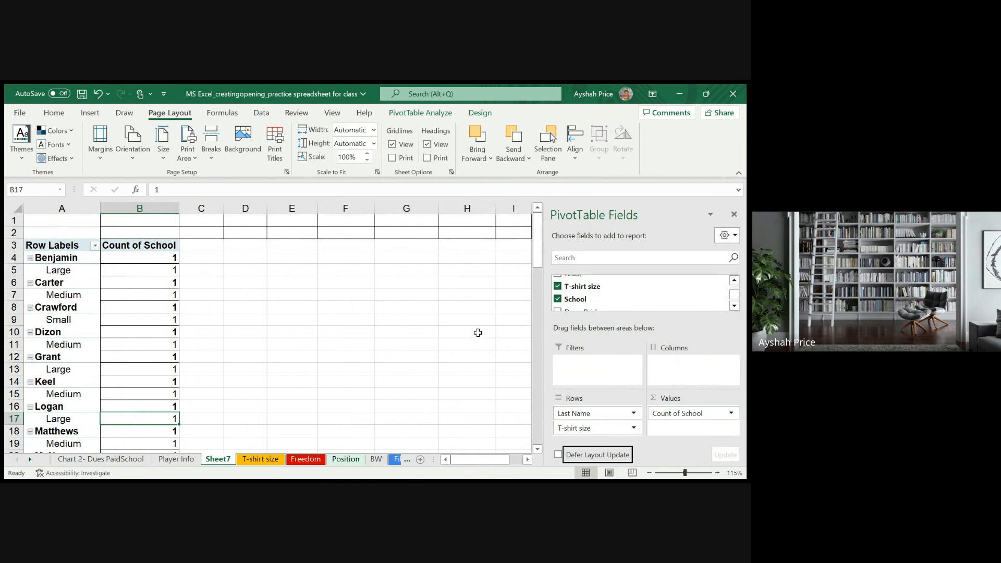
pyautogui.scroll(-5, 240, 264)
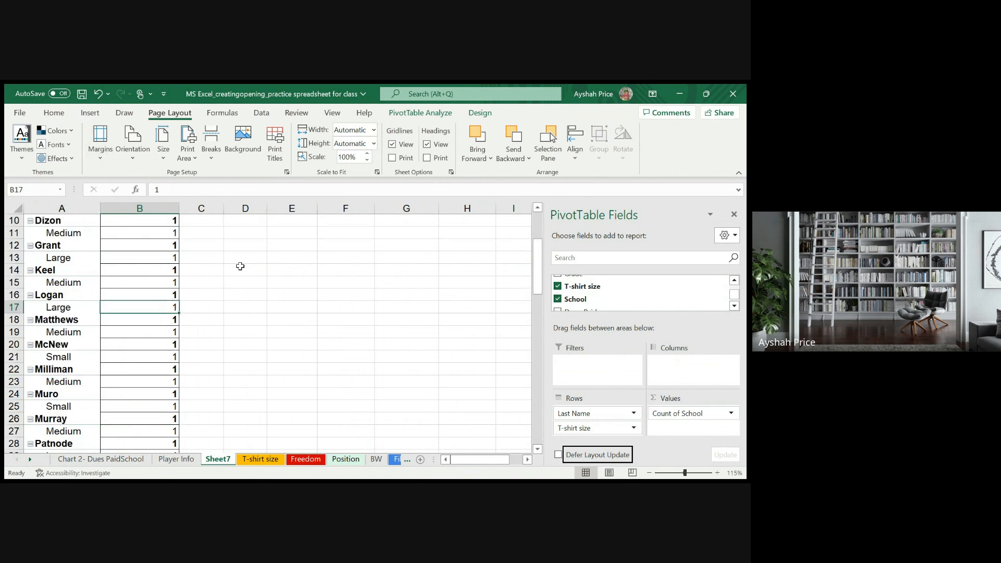
pyautogui.scroll(5, 240, 265)
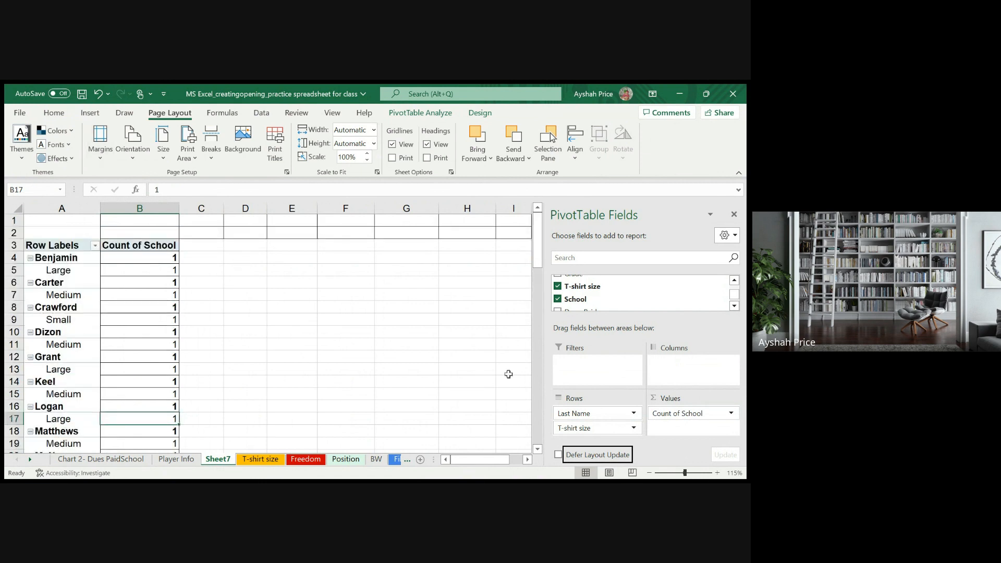
# - Try School as the report filter instead of a value, and add Position(s) below T-shirt size in the rows
pyautogui.click(661, 419)
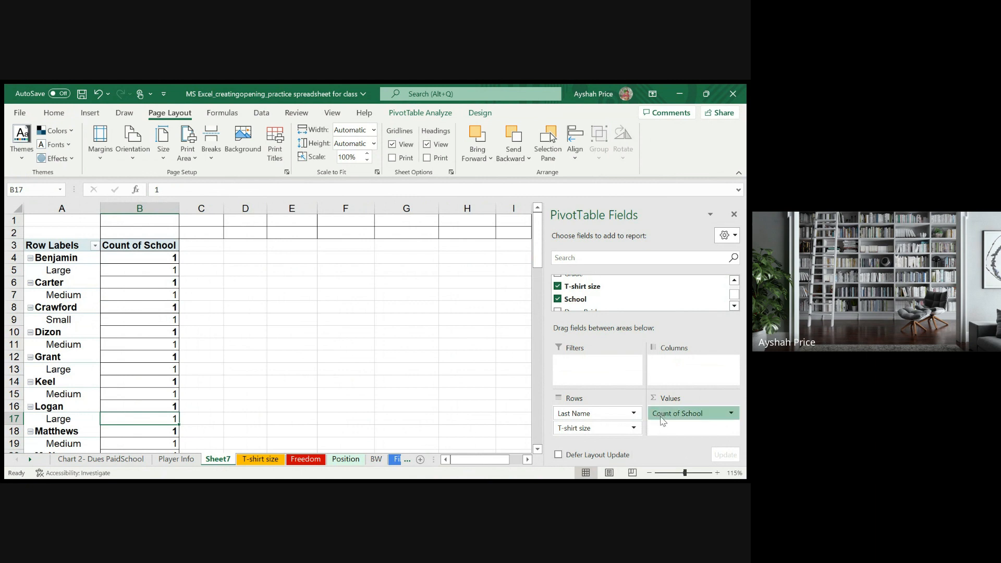
pyautogui.moveTo(661, 419); pyautogui.dragTo(603, 363)
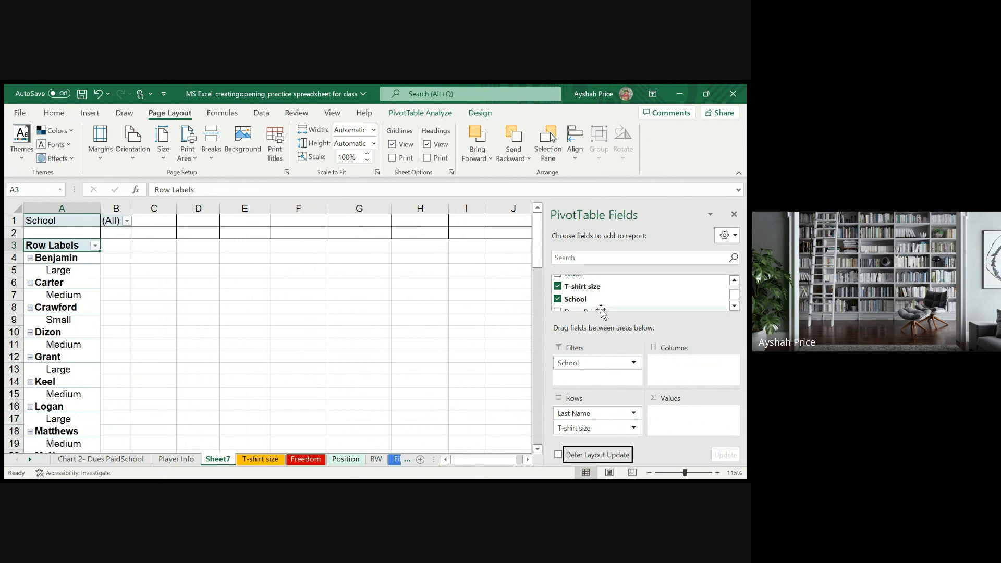
pyautogui.scroll(-3, 602, 308)
pyautogui.scroll(-1, 601, 308)
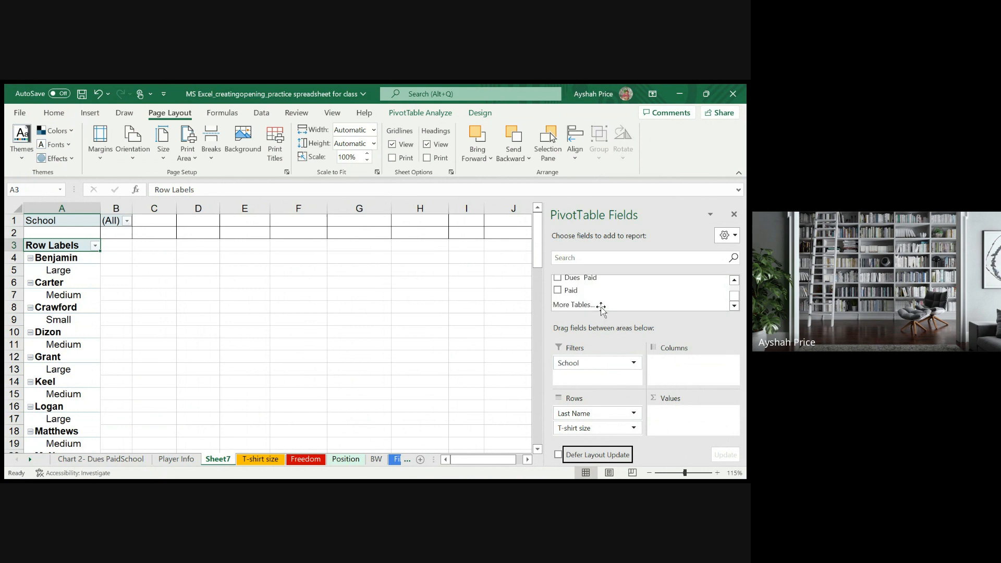
pyautogui.scroll(3, 601, 309)
pyautogui.scroll(2, 601, 309)
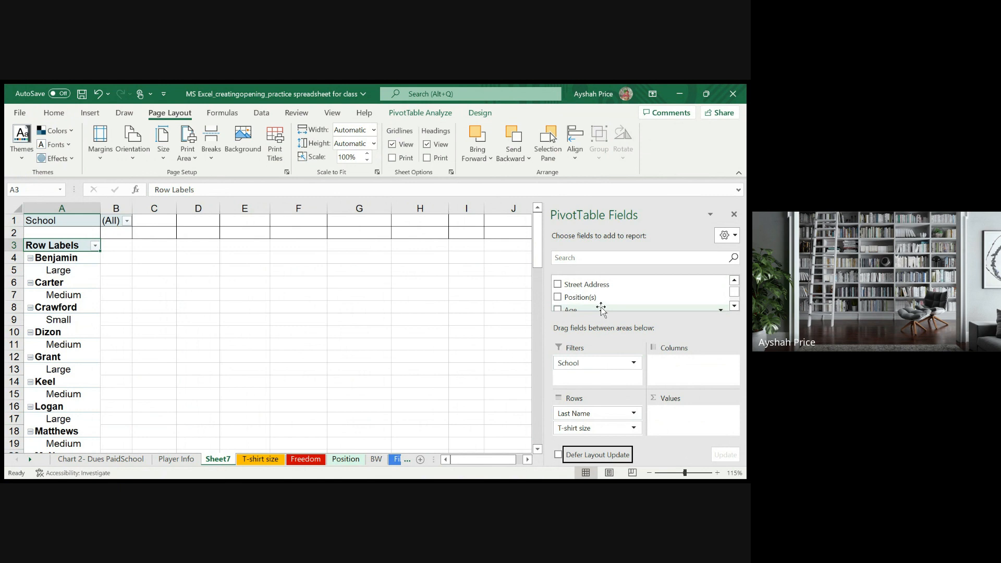
pyautogui.scroll(-2, 601, 309)
pyautogui.scroll(3, 601, 309)
pyautogui.scroll(-2, 601, 309)
pyautogui.click(557, 297)
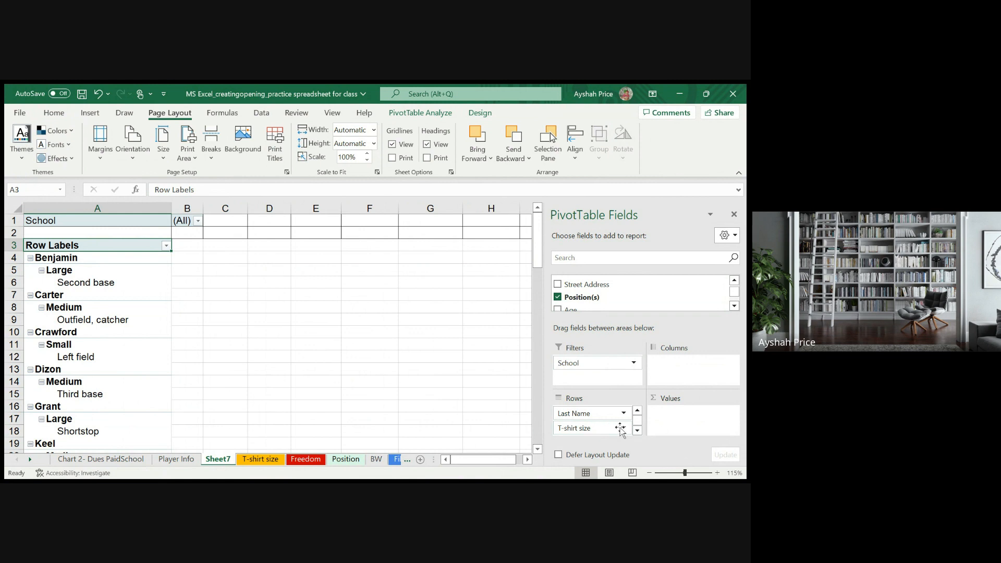
# - Try moving School from the report filter into the rows, between T-shirt size and Position(s)
pyautogui.click(637, 430)
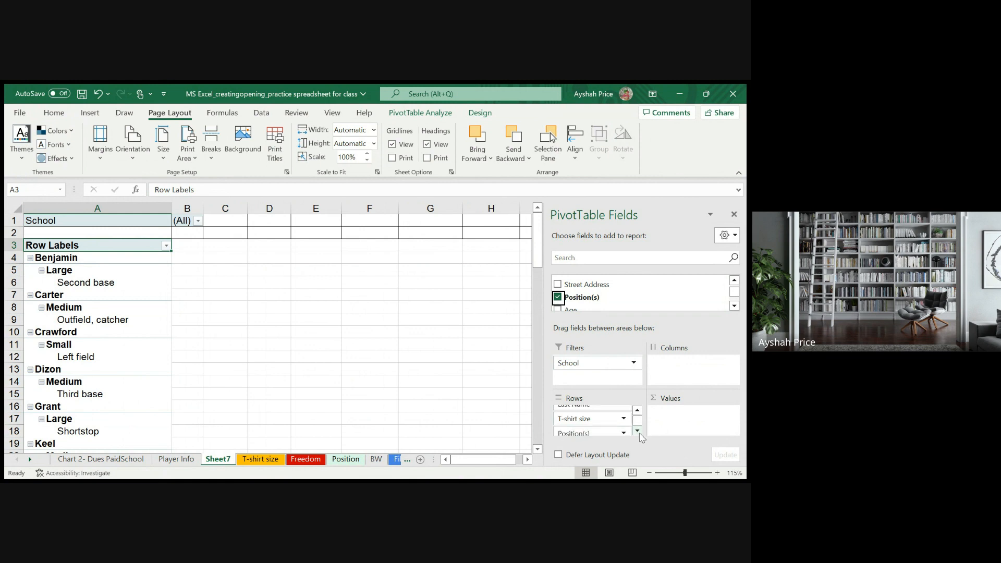
pyautogui.click(637, 430)
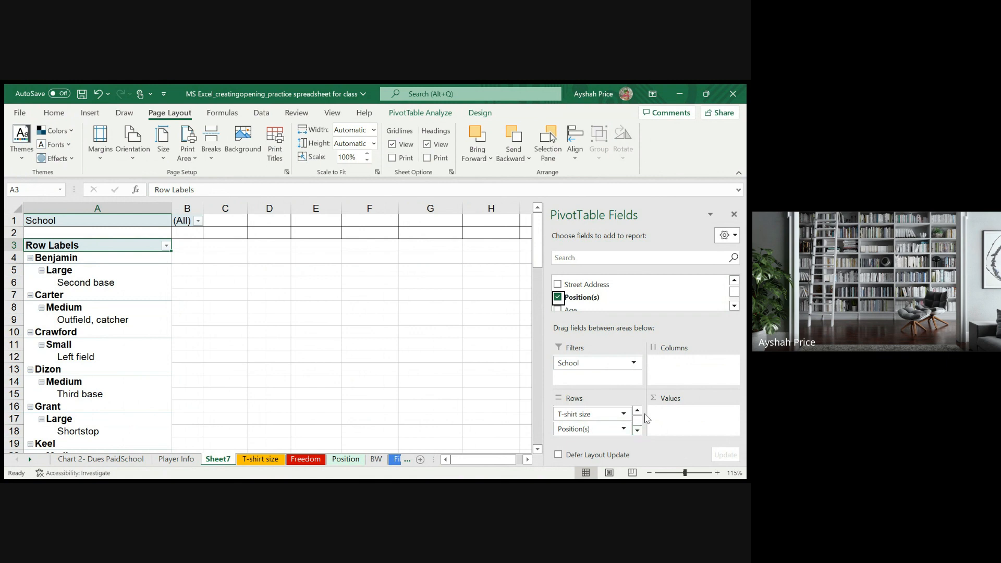
pyautogui.click(637, 411)
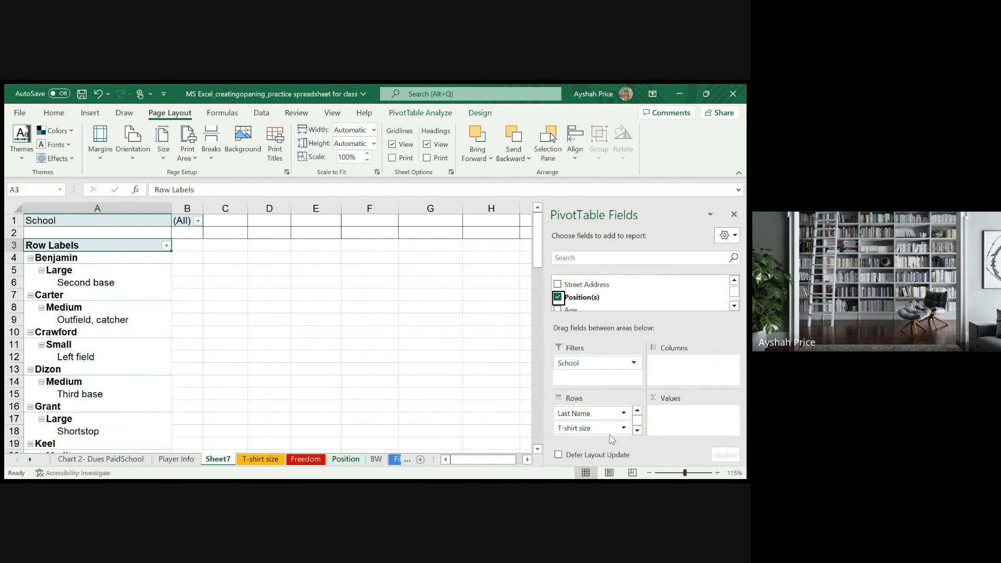
pyautogui.click(637, 430)
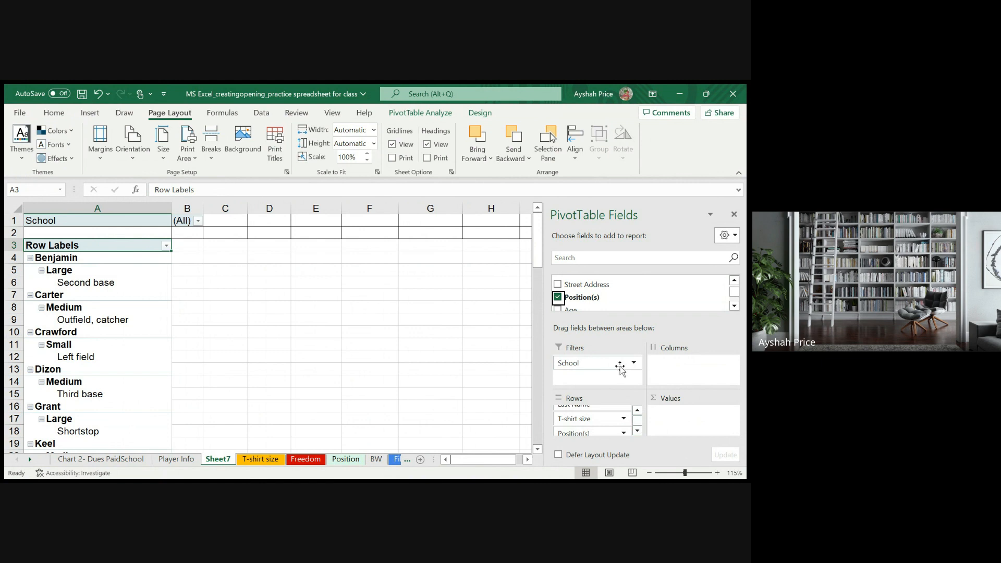
pyautogui.moveTo(619, 367); pyautogui.dragTo(594, 432)
# - Try adding Dues Paid to the PivotTable values as a sum
pyautogui.scroll(3, 594, 292)
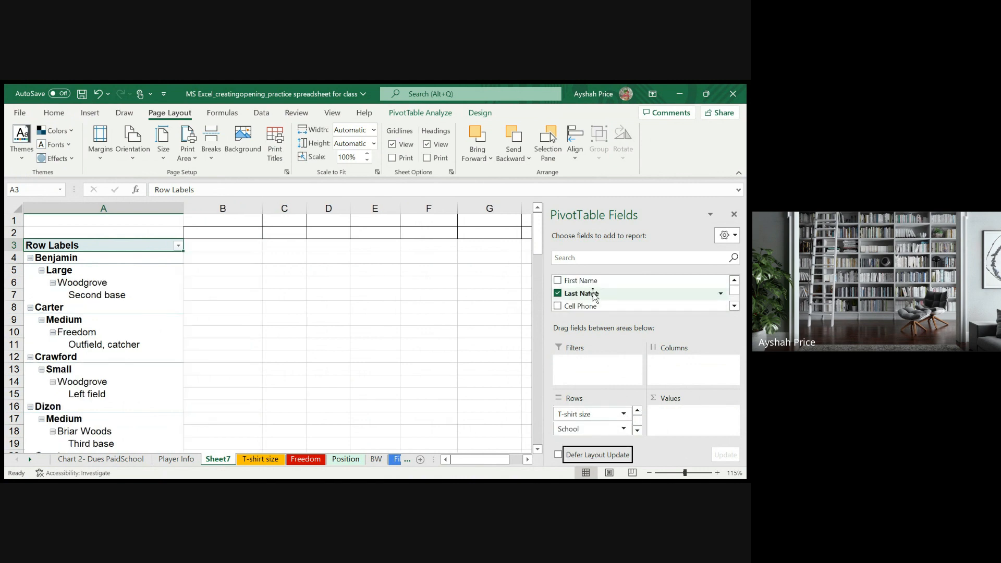
pyautogui.scroll(-3, 594, 294)
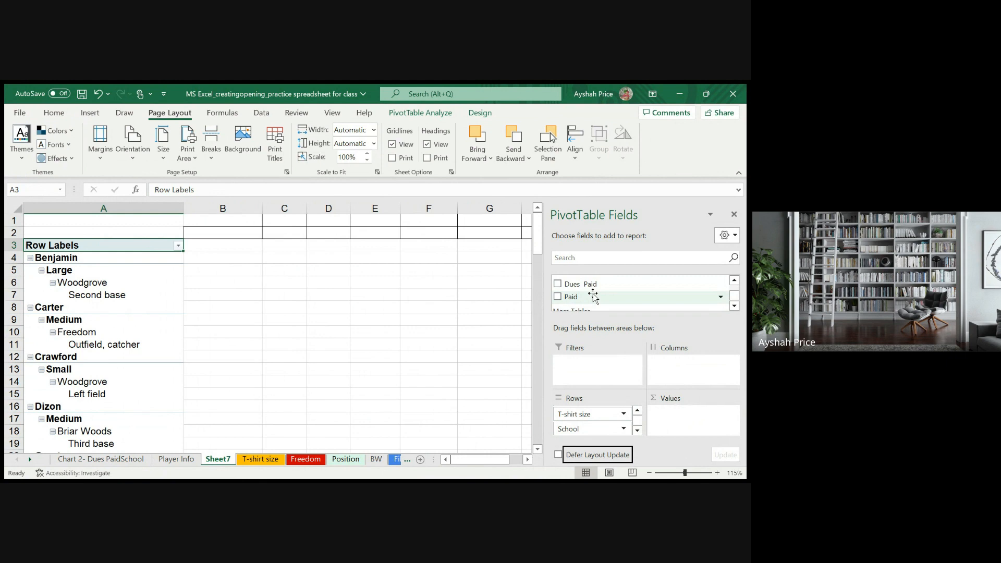
pyautogui.click(557, 283)
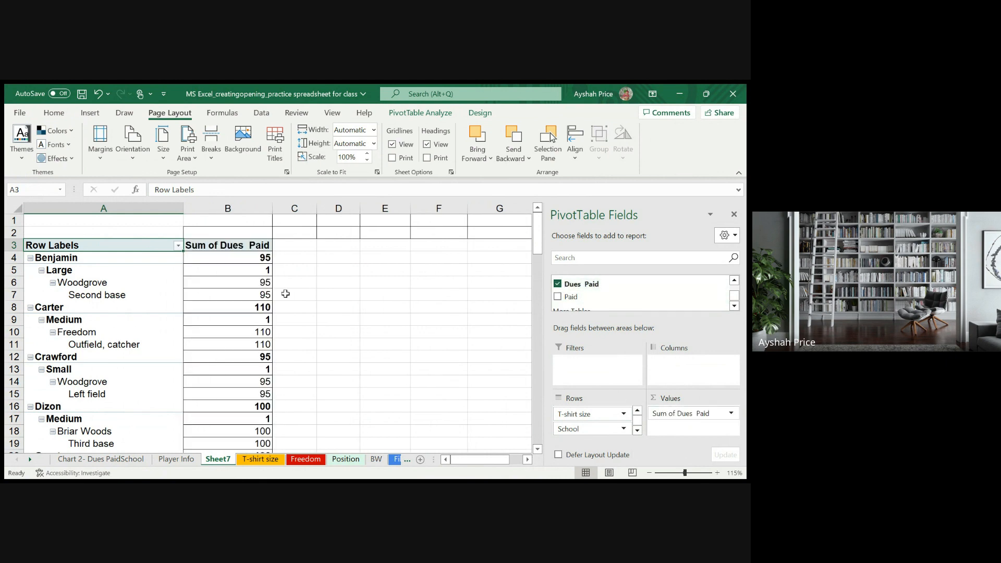
# - Try moving School back to the report filter and filter the PivotTable to Briar Woods
pyautogui.click(153, 273)
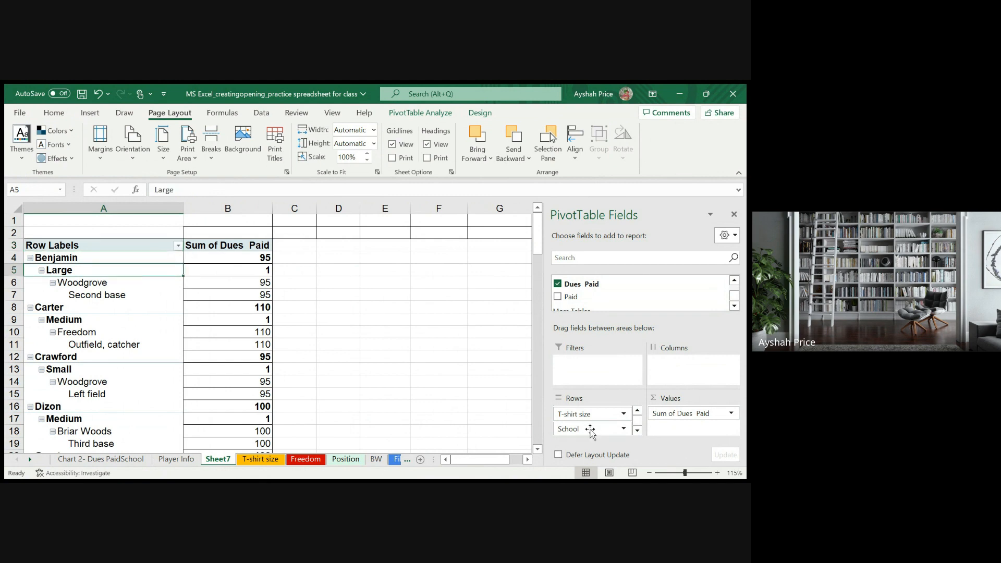
pyautogui.moveTo(589, 429); pyautogui.dragTo(596, 370)
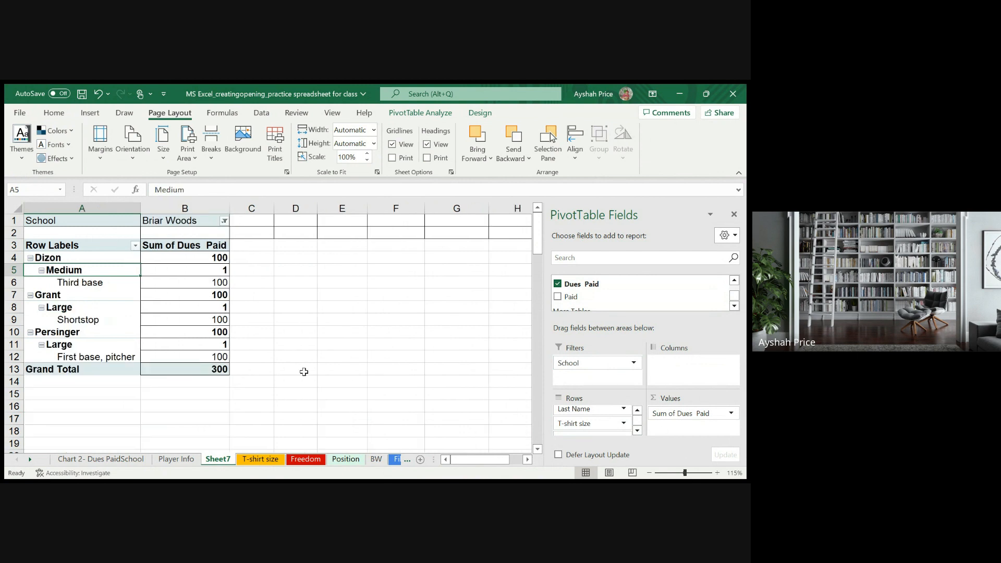
pyautogui.scroll(-2, 310, 368)
pyautogui.scroll(2, 319, 365)
# - Undo the Briar Woods filter, the Dues Paid and Position(s) additions, and the School moves, back to School in the columns
pyautogui.click(102, 94)
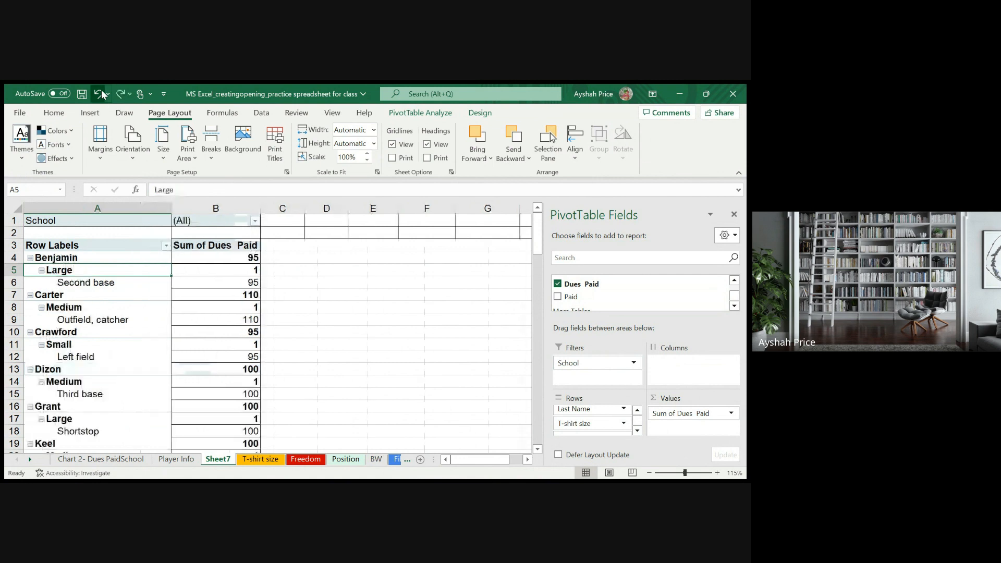
pyautogui.click(101, 94)
pyautogui.click(102, 94)
pyautogui.click(101, 93)
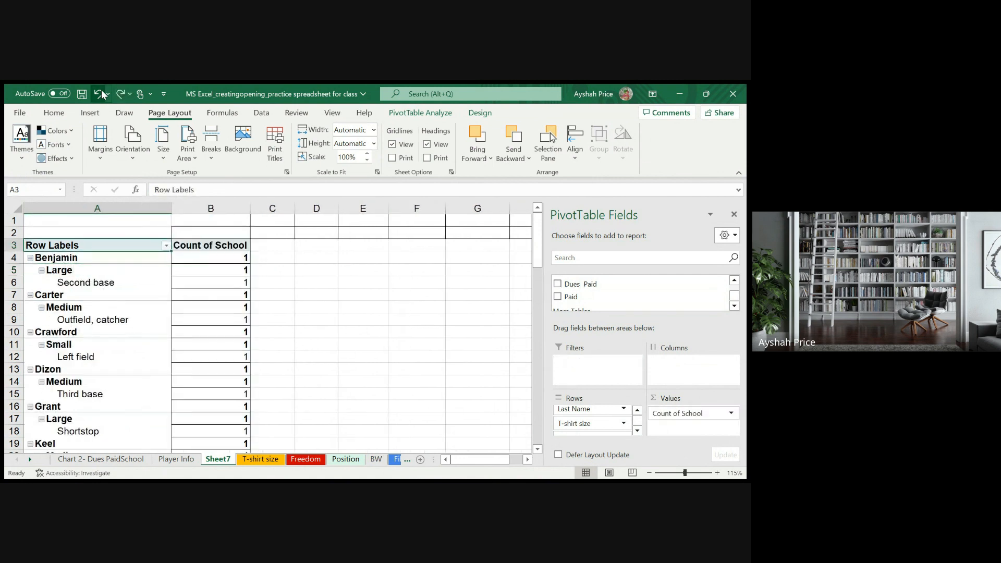
pyautogui.click(102, 94)
pyautogui.click(102, 94)
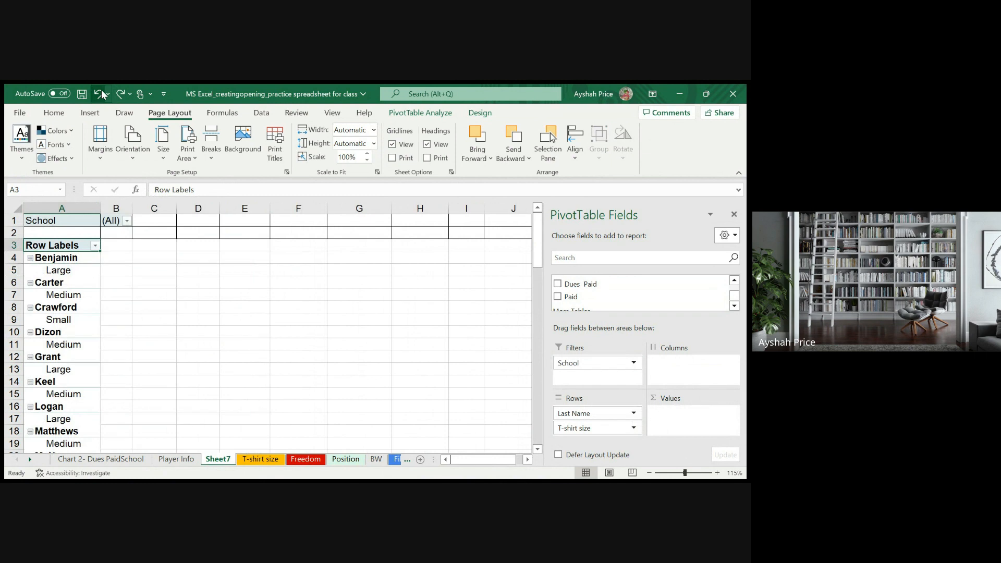
pyautogui.click(101, 94)
pyautogui.click(101, 94)
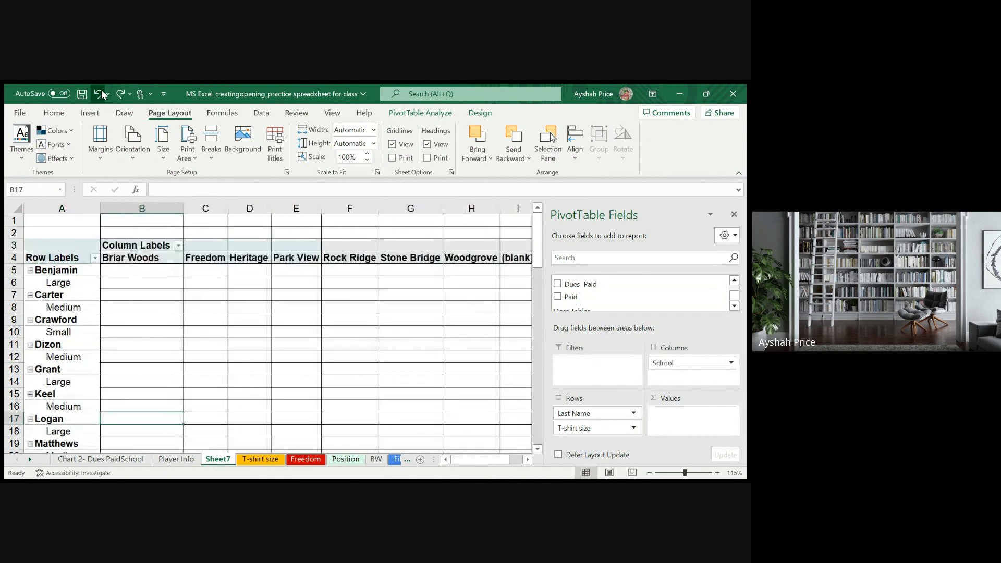
# - Undo the move of T-shirt size into the rows, and check the restored counts down to the Grand Total row
pyautogui.scroll(-12, 142, 332)
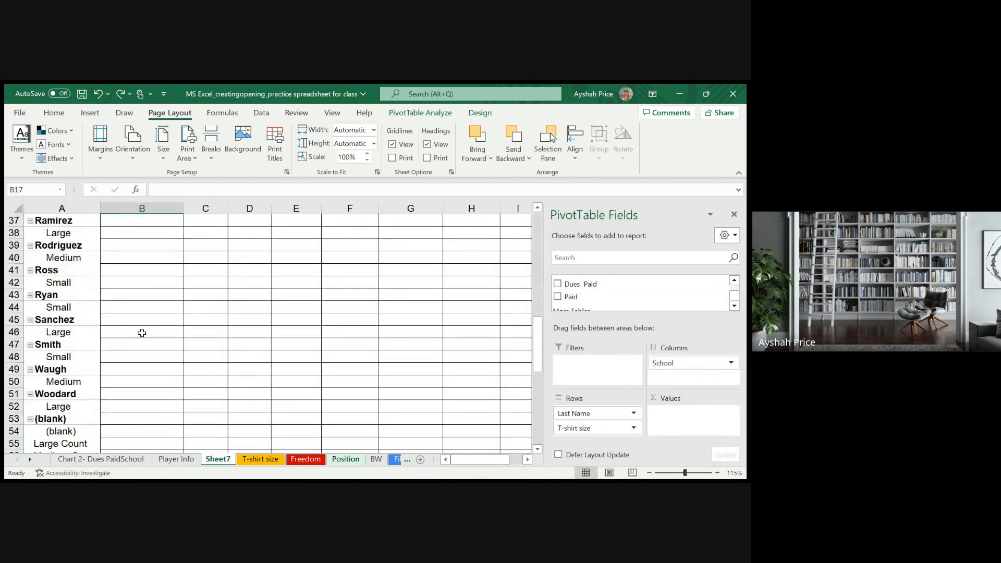
pyautogui.scroll(-5, 142, 332)
pyautogui.scroll(16, 141, 331)
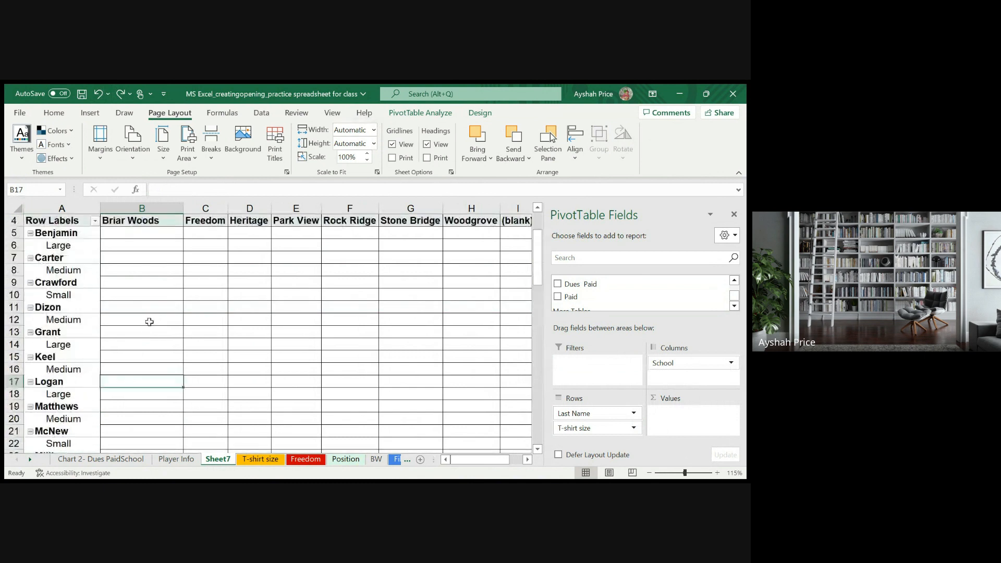
pyautogui.scroll(1, 149, 321)
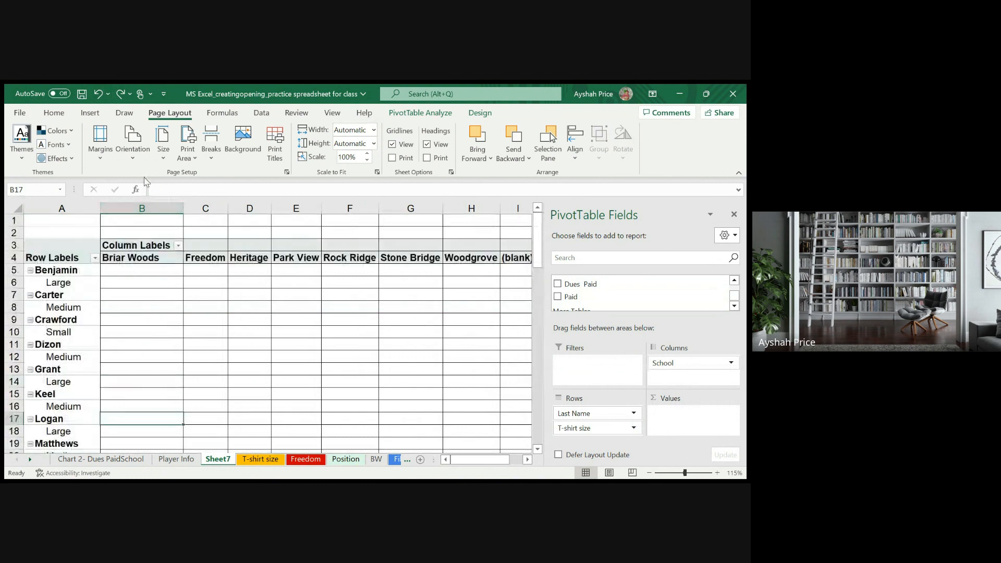
pyautogui.click(101, 99)
pyautogui.scroll(-7, 162, 436)
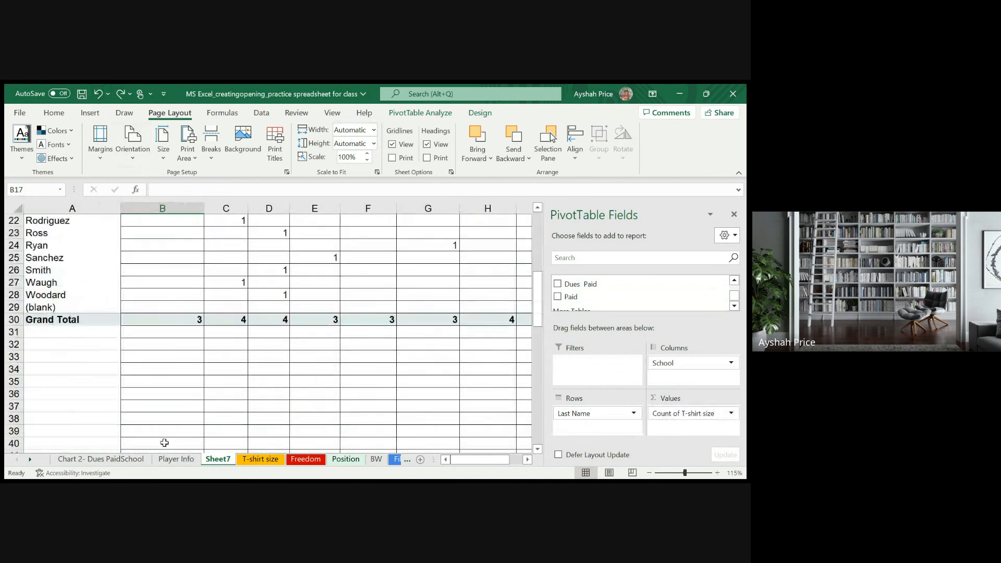
pyautogui.scroll(6, 164, 442)
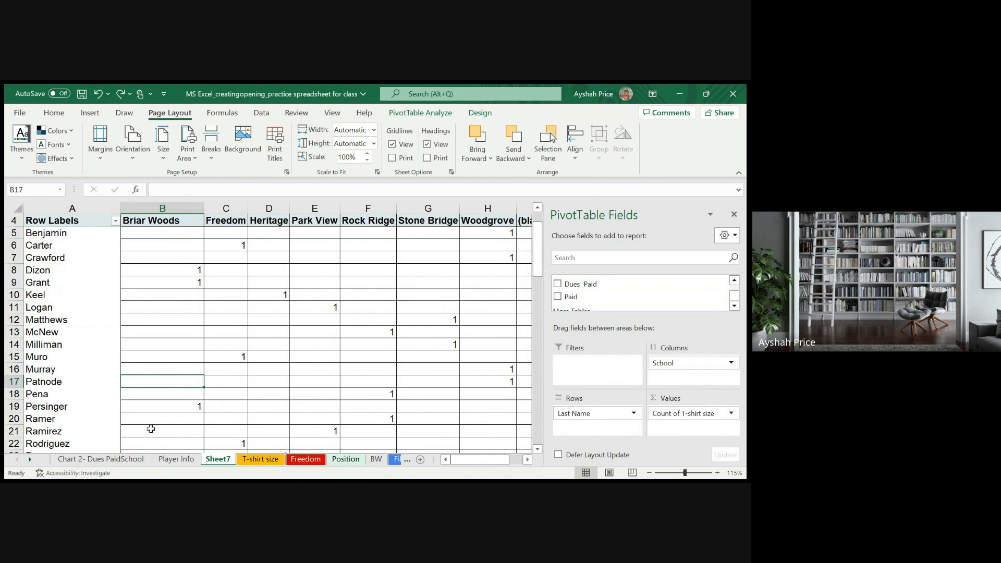
# - Rename Sheet7 as "Pviot Table- T-shirt size" and colour its tab light blue
pyautogui.doubleClick(225, 462)
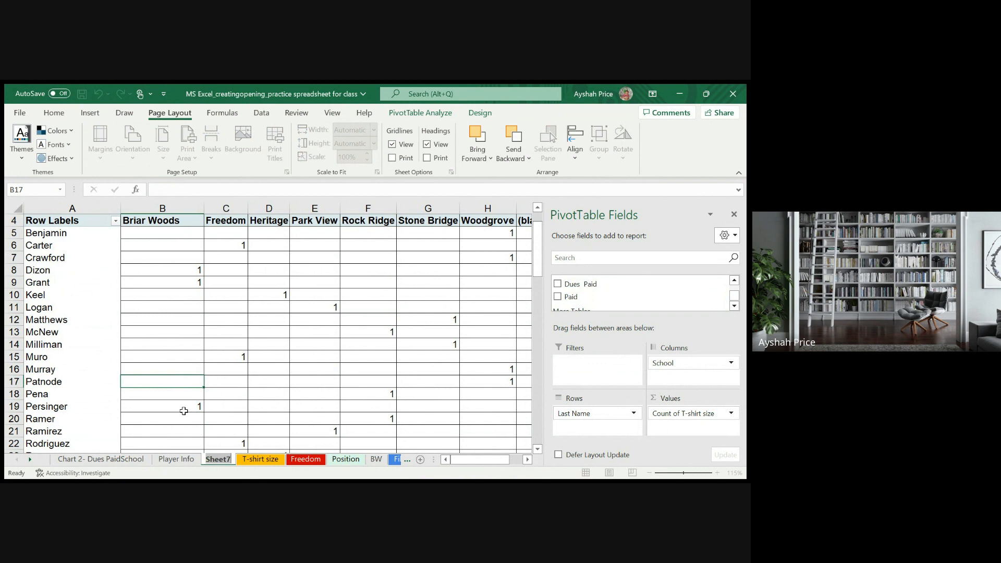
pyautogui.write('Pvi')
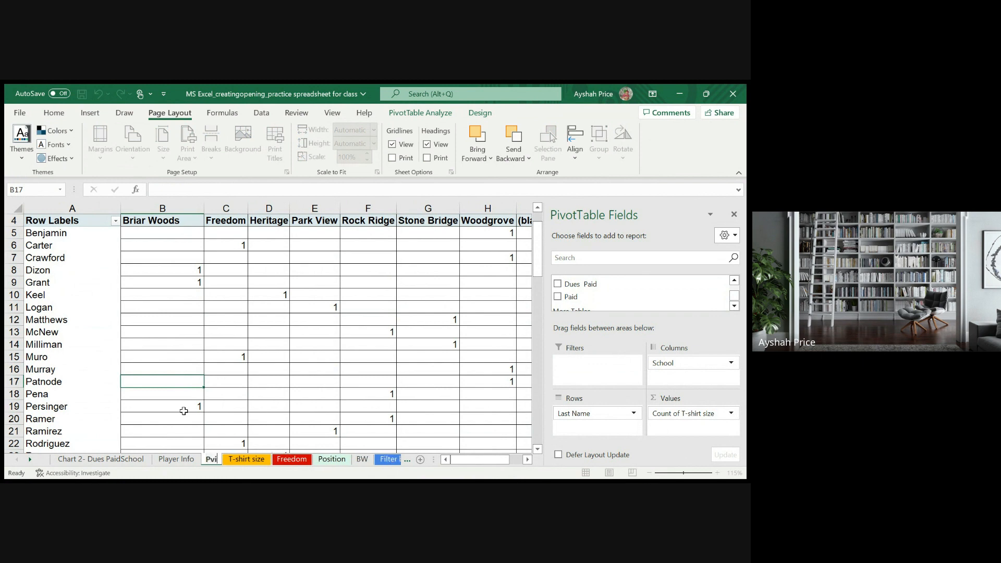
pyautogui.write('ot Ta')
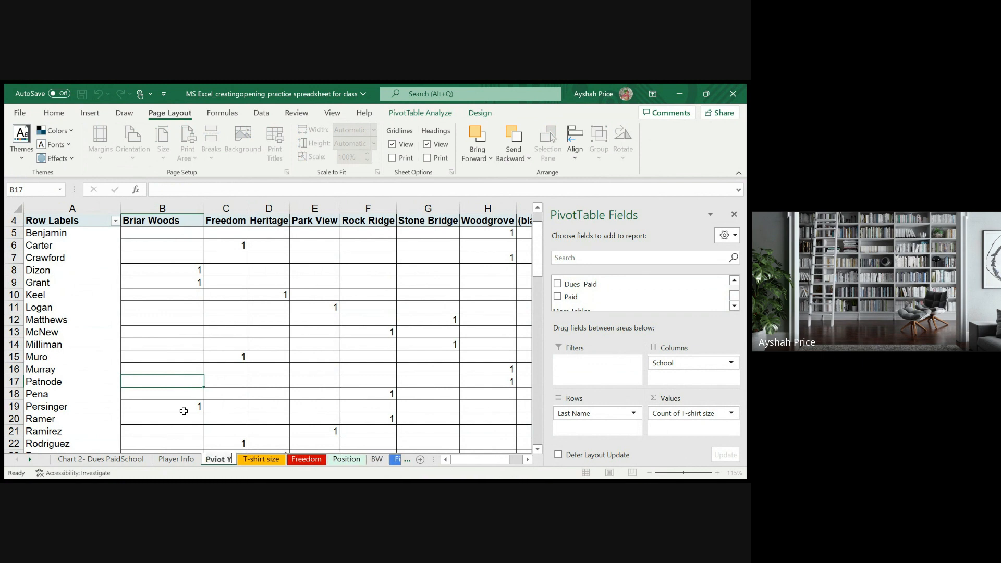
pyautogui.write('ble')
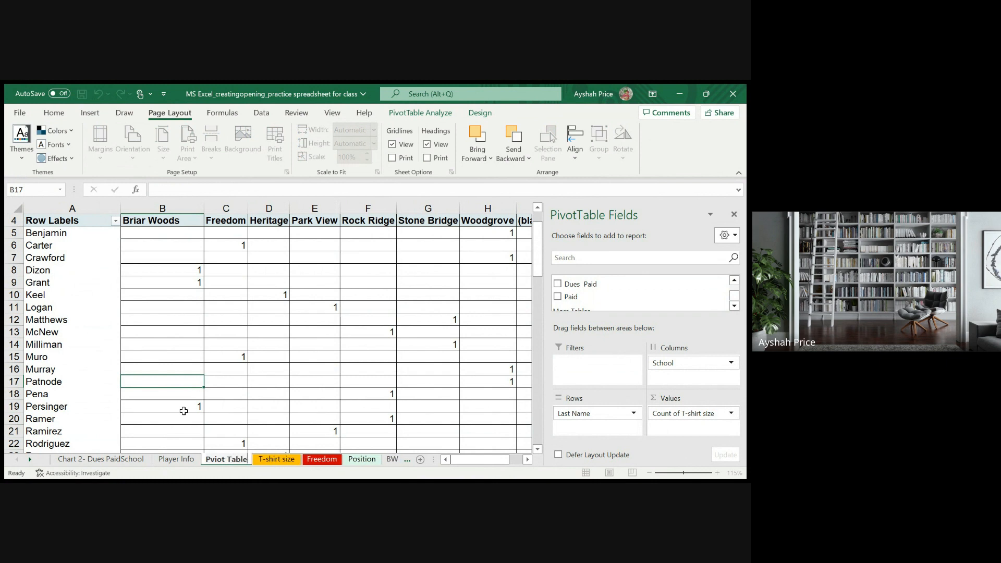
pyautogui.write('-')
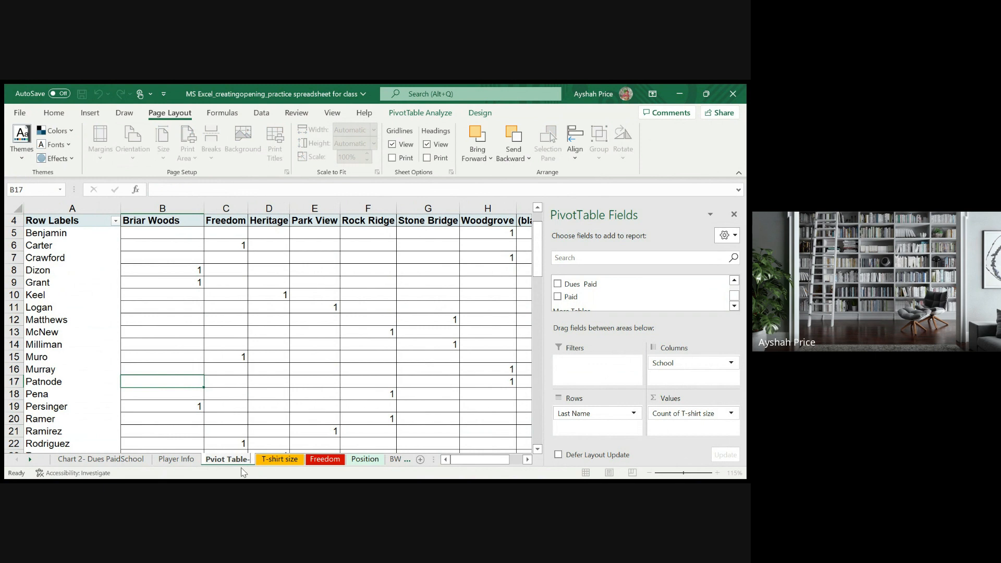
pyautogui.write('T')
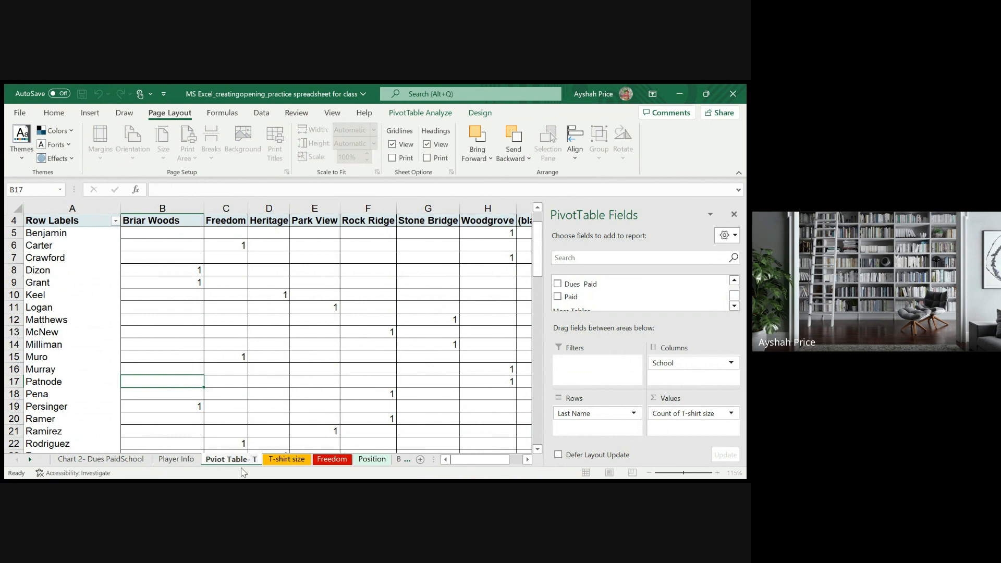
pyautogui.write('-shirt')
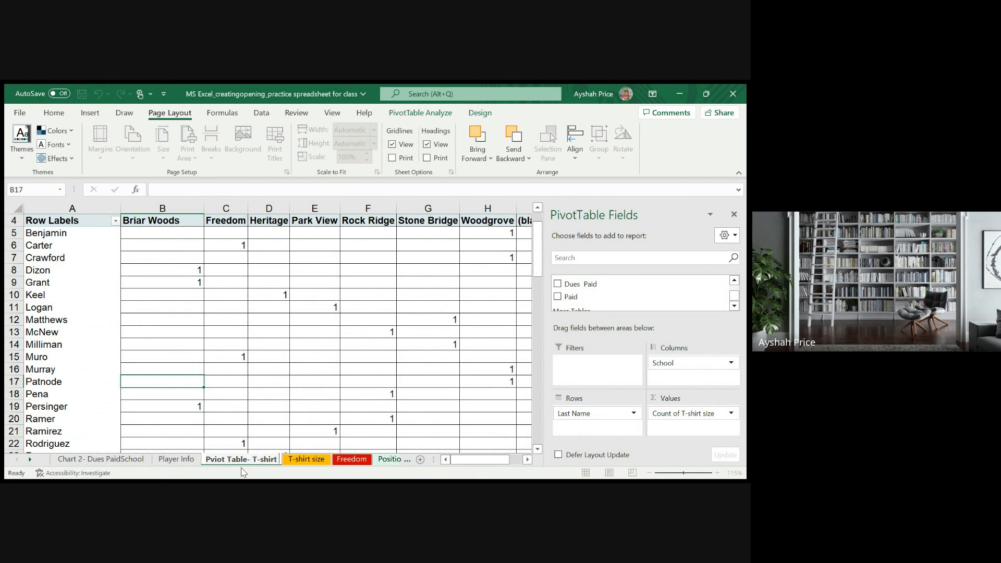
pyautogui.write(' sizw')
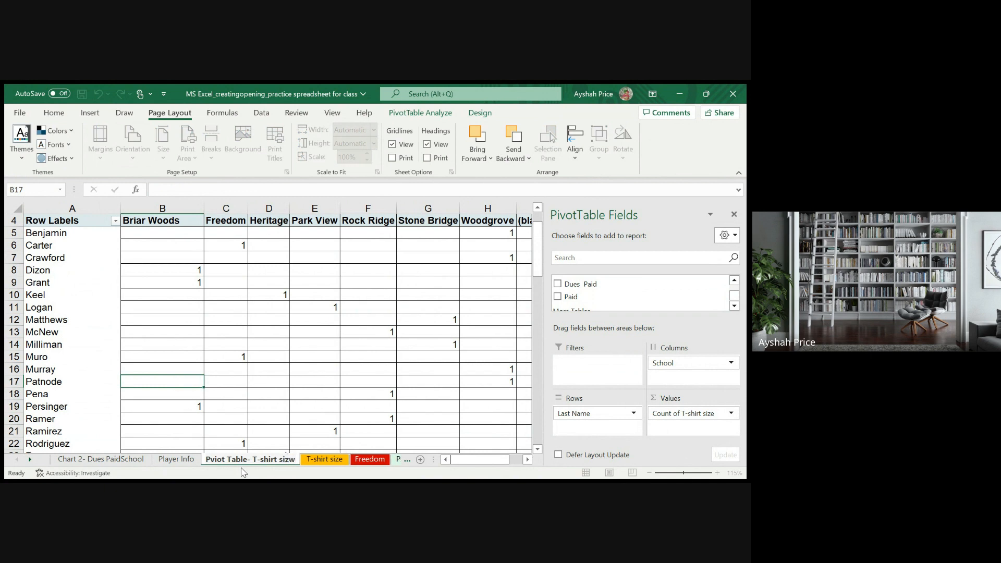
pyautogui.press('BackSpace')
pyautogui.write('e')
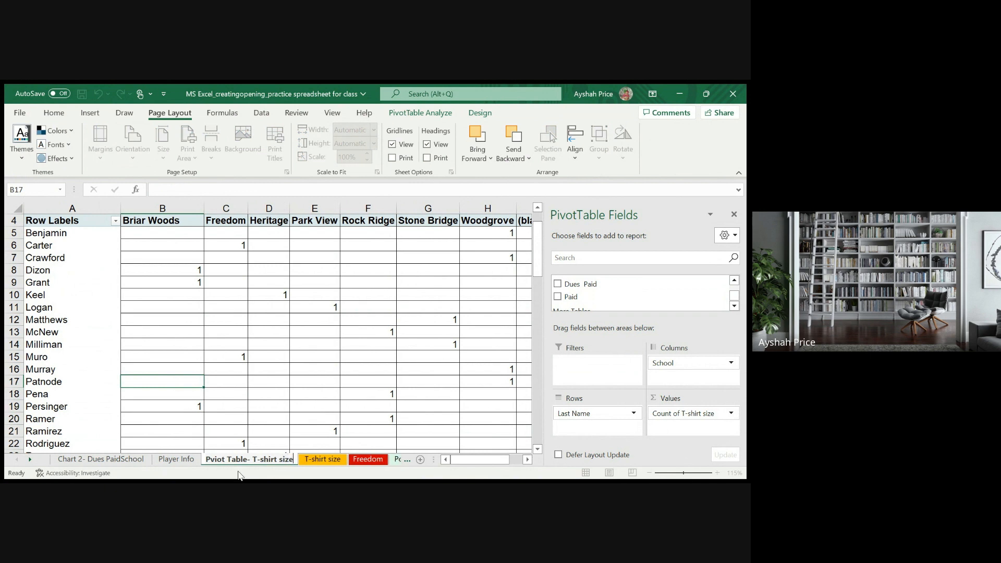
pyautogui.click(298, 405)
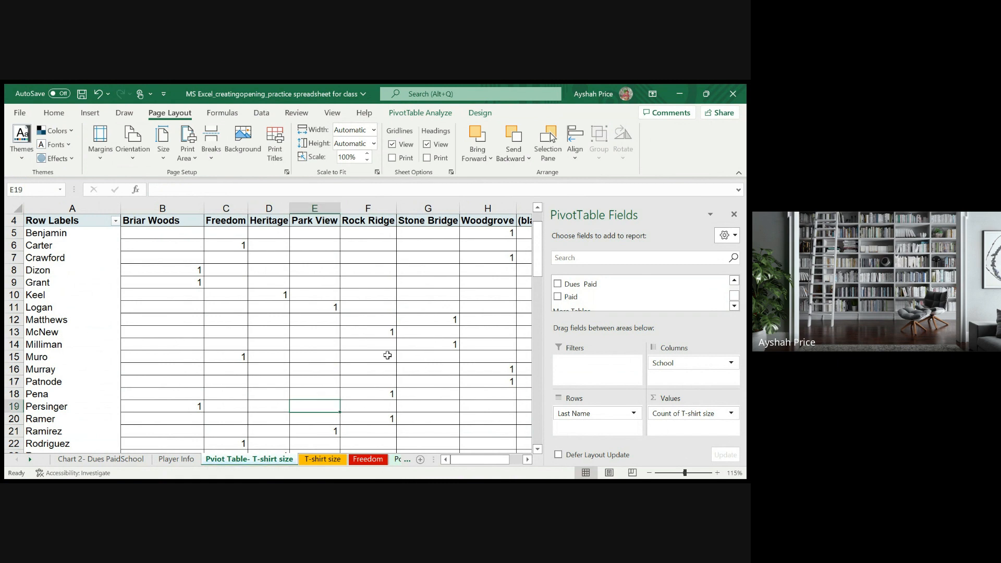
pyautogui.click(264, 379)
pyautogui.scroll(-2, 267, 447)
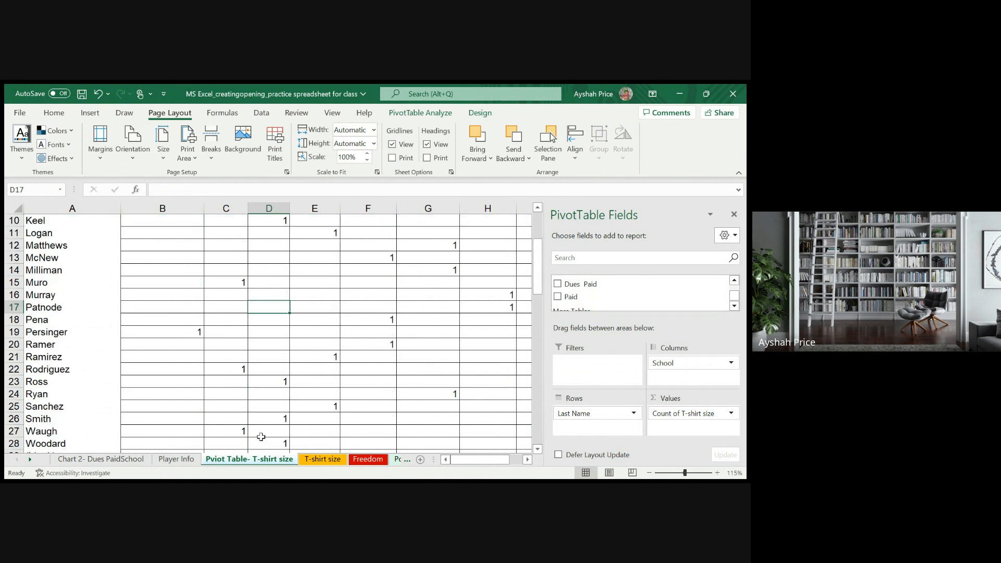
# - Move the Chart 2- Dues PaidSchool sheet between the T-shirt size PivotTable sheet and the T-shirt size sheet
pyautogui.click(109, 462)
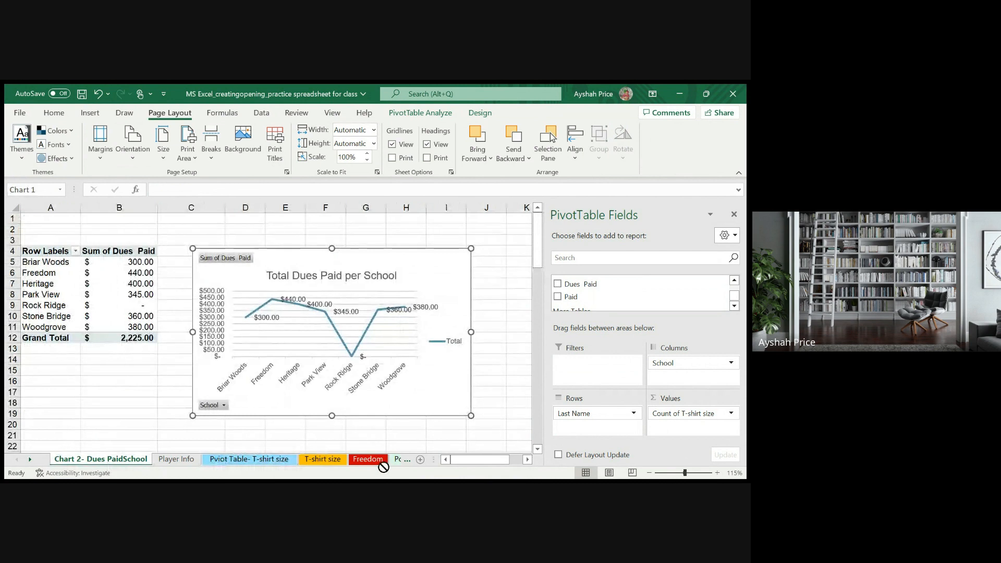
pyautogui.moveTo(383, 467); pyautogui.dragTo(293, 461)
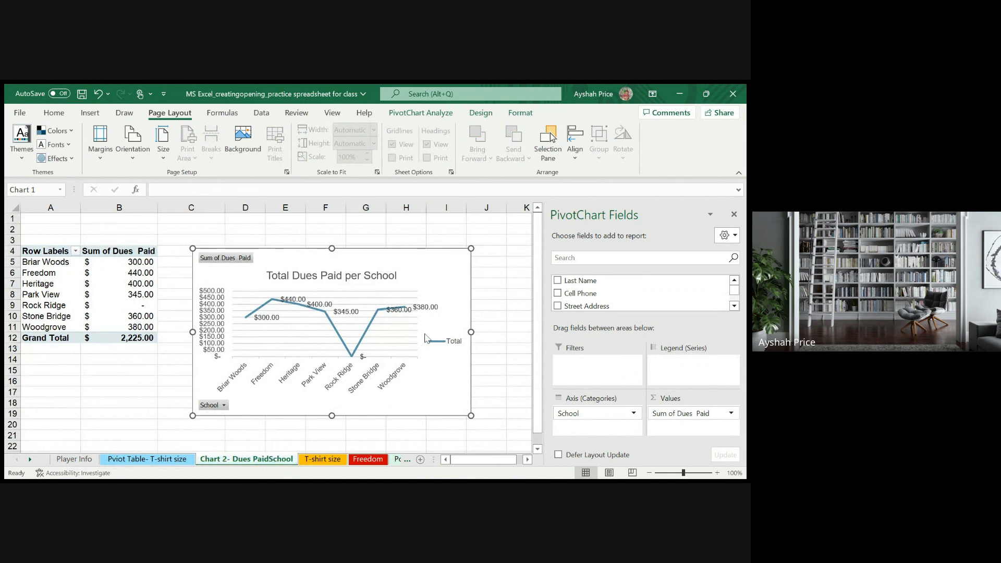
pyautogui.click(334, 424)
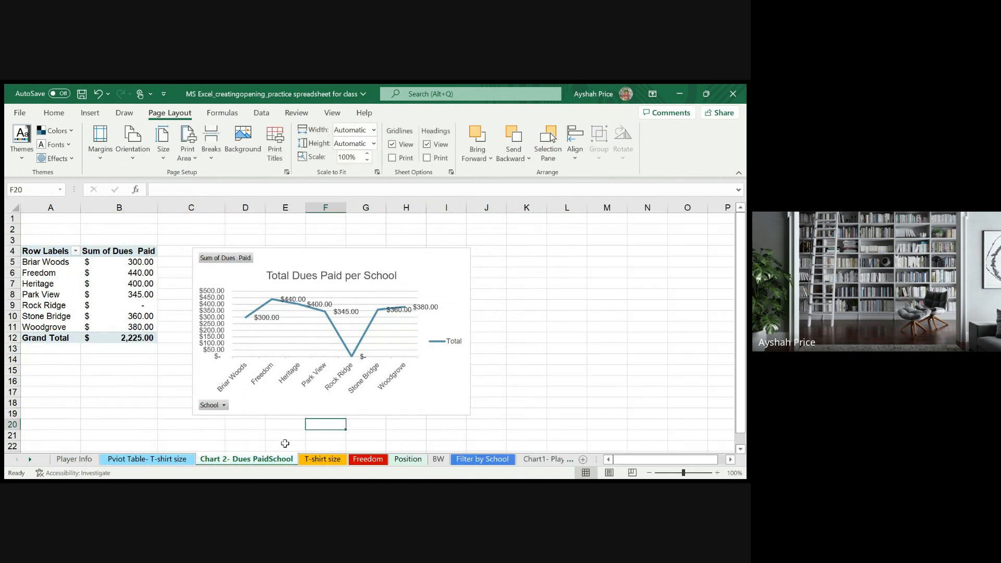
pyautogui.click(155, 379)
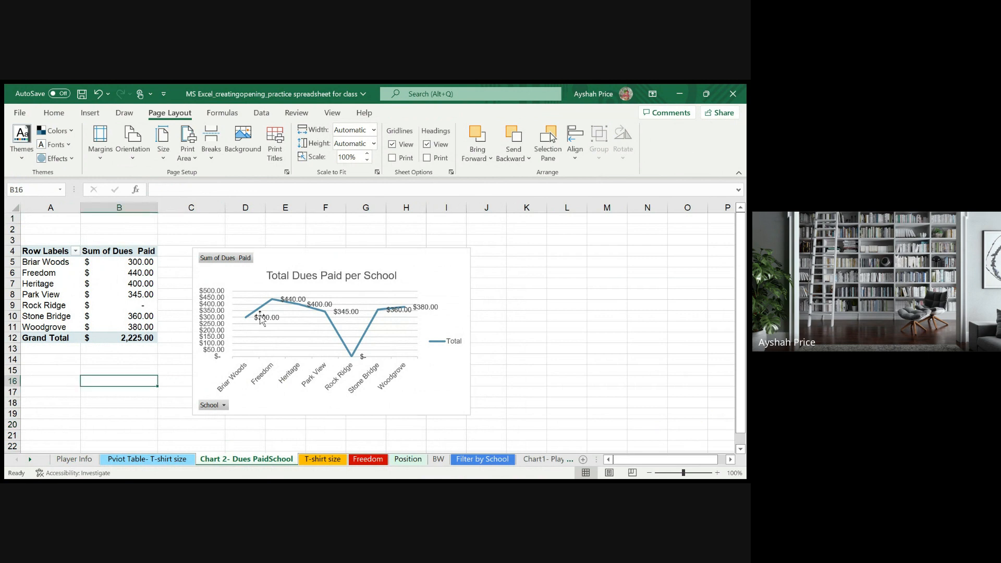
pyautogui.click(292, 259)
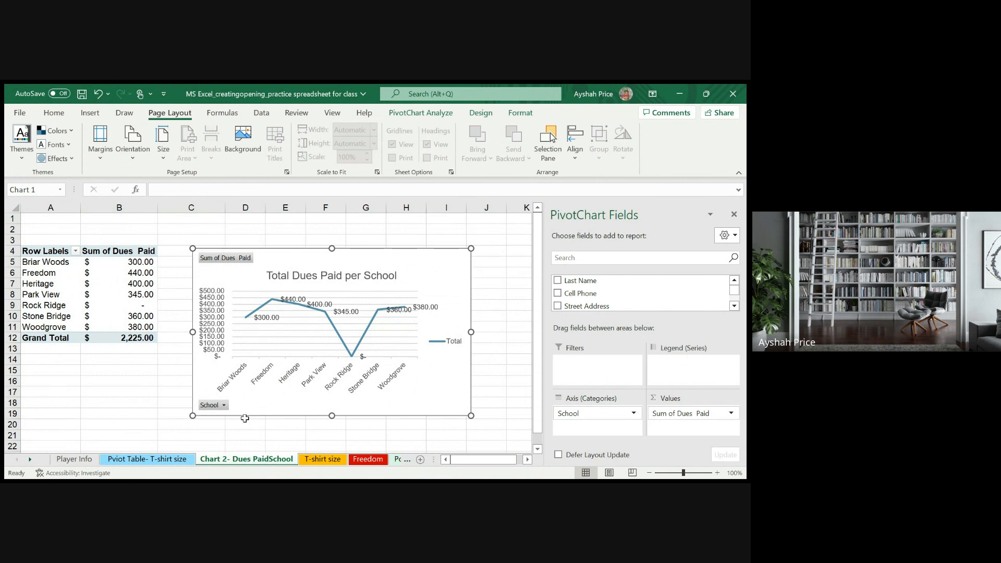
# - Rename the dues chart sheet as "Chart 2- Dues Paid-School"
pyautogui.doubleClick(266, 460)
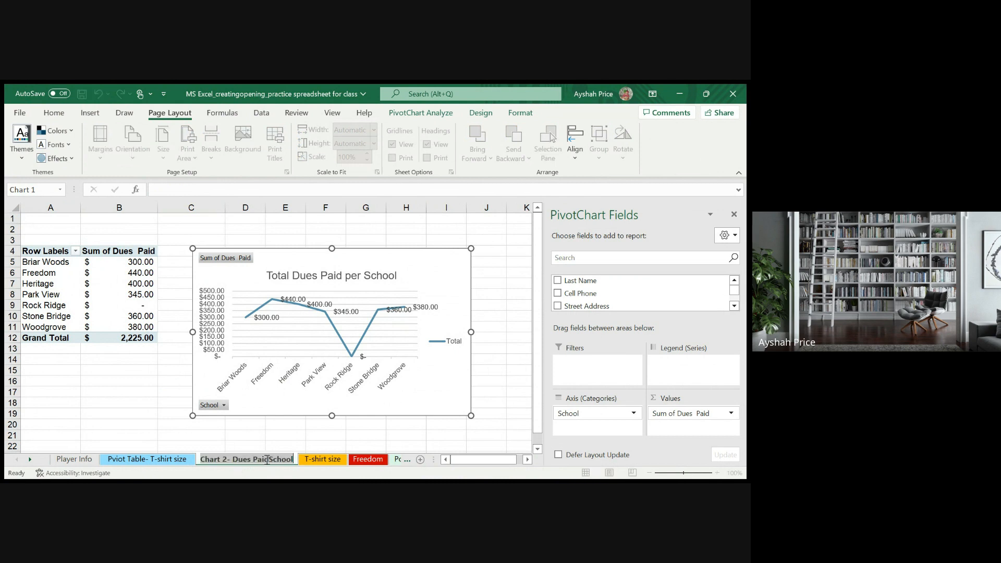
pyautogui.click(269, 459)
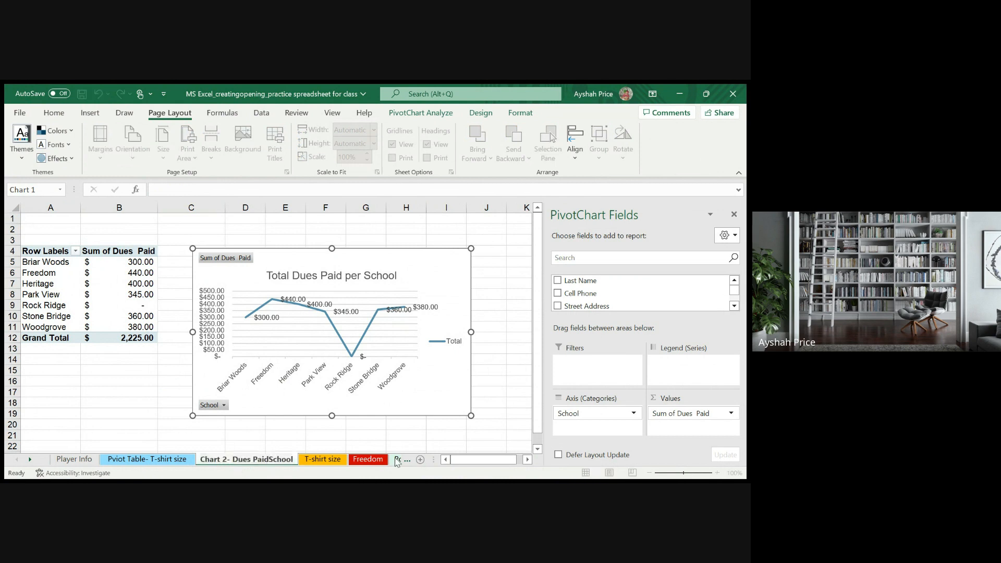
pyautogui.write('-')
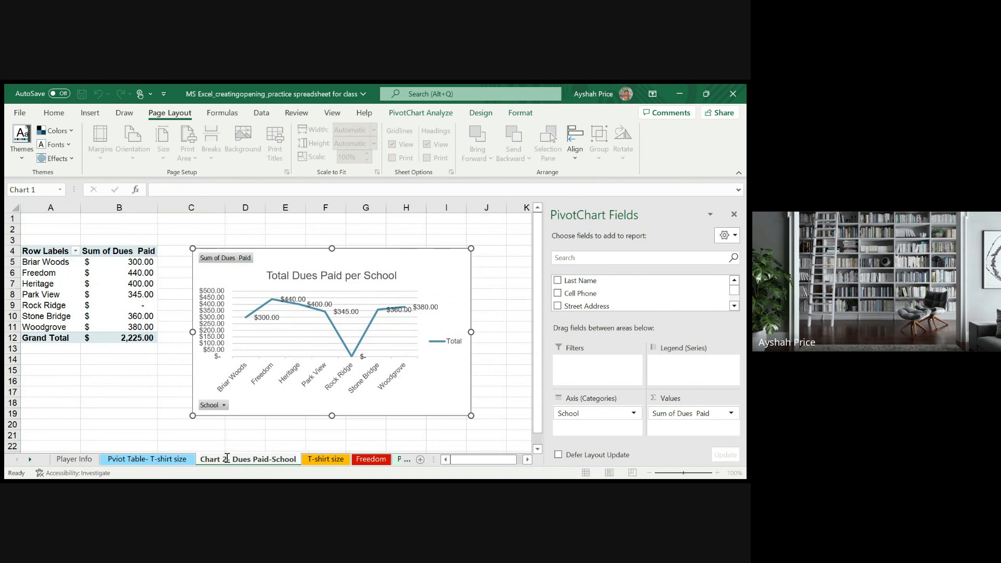
pyautogui.click(101, 404)
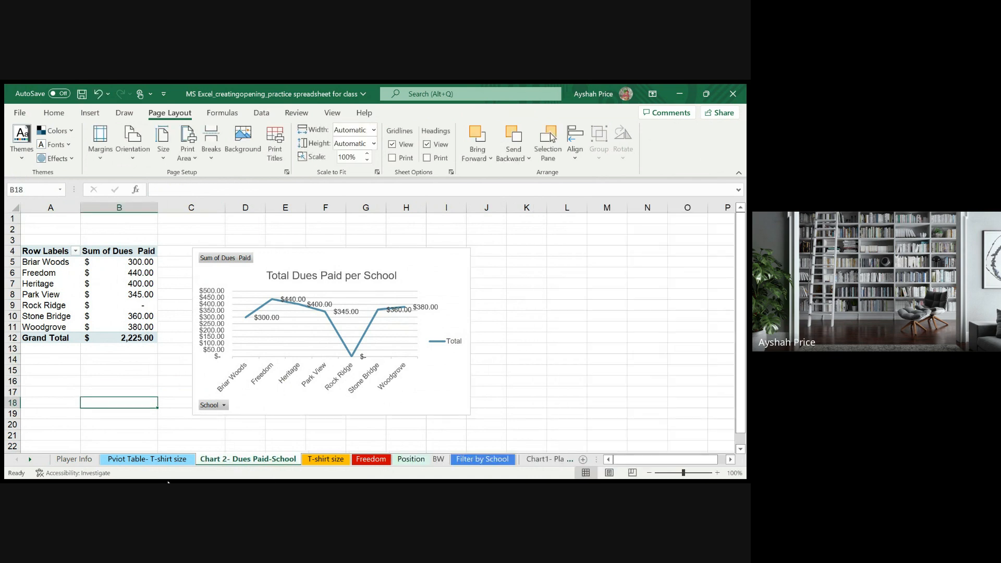
# - Review the Filter by School, dues chart, T-shirt PivotTable, T-shirt size, Freedom and Position sheets
pyautogui.click(540, 462)
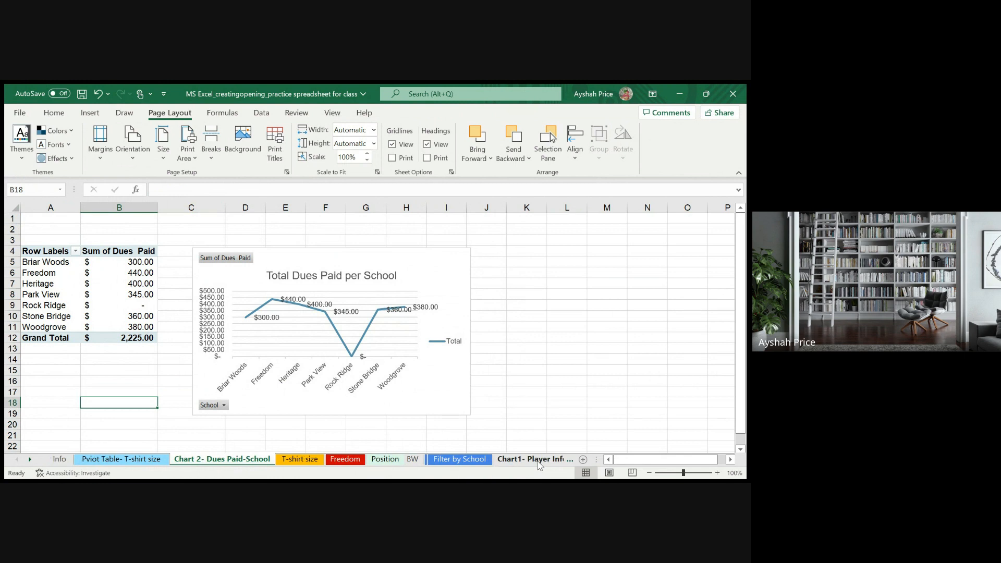
pyautogui.click(445, 463)
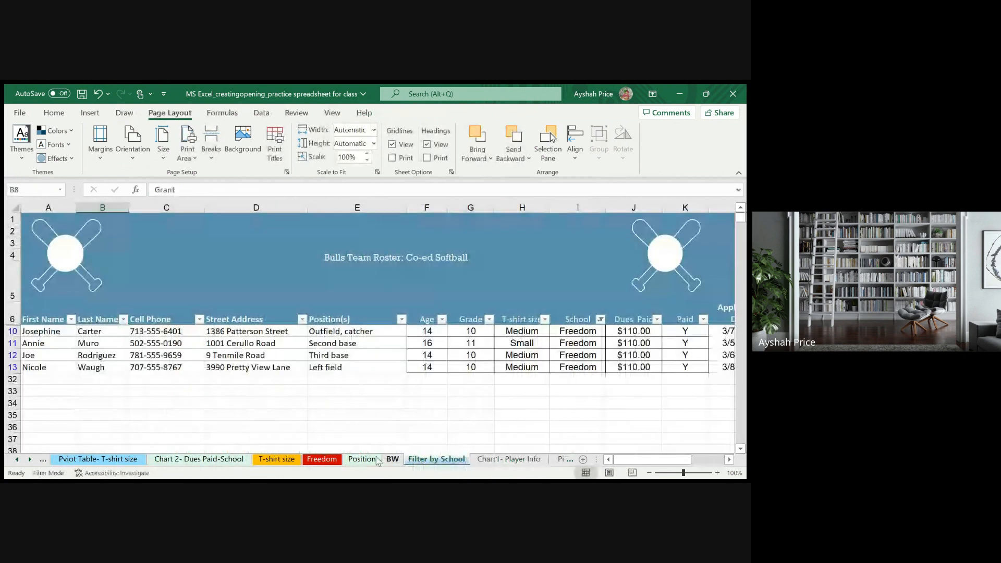
pyautogui.click(198, 460)
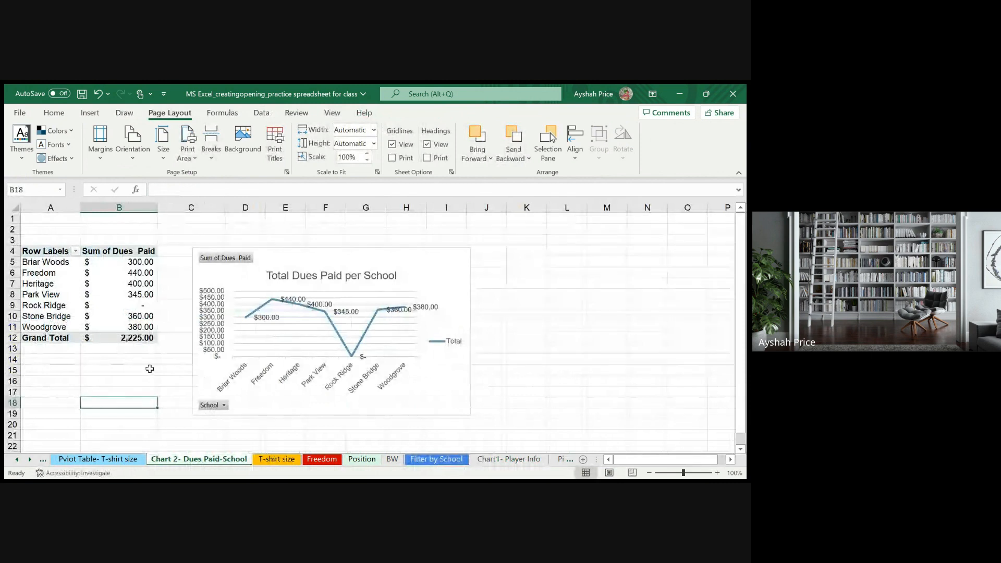
pyautogui.click(114, 463)
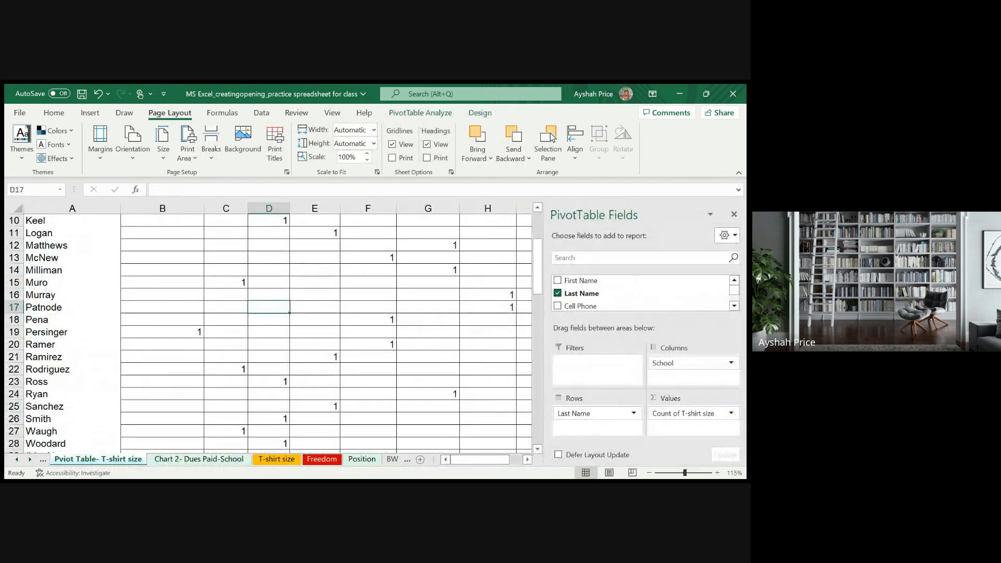
pyautogui.click(284, 463)
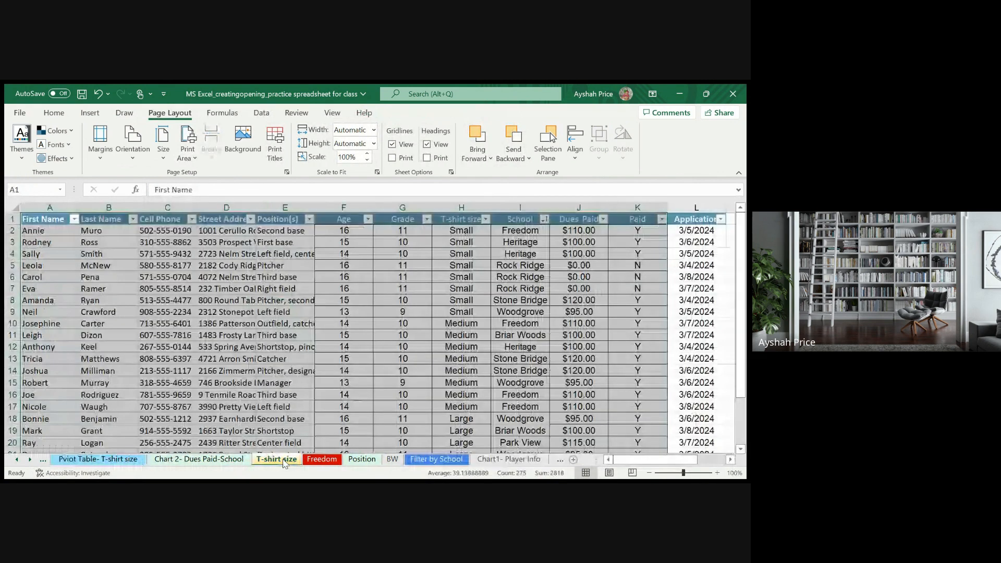
pyautogui.click(285, 419)
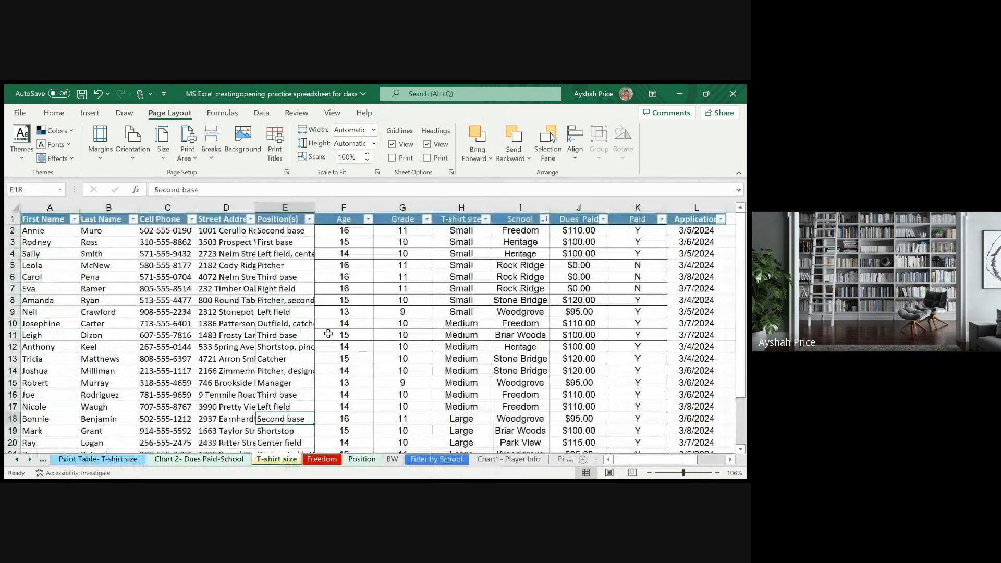
pyautogui.click(322, 460)
pyautogui.click(365, 313)
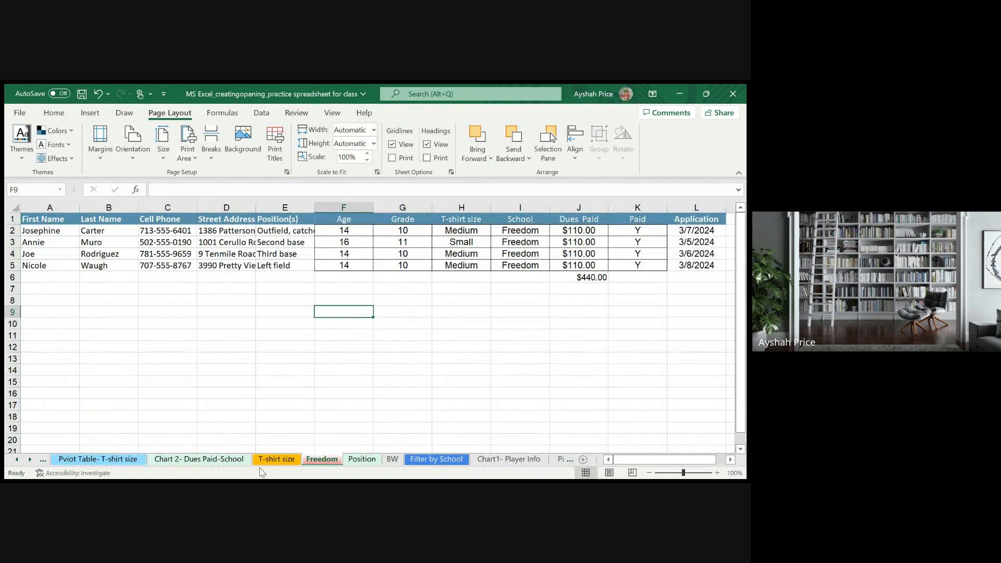
pyautogui.click(361, 460)
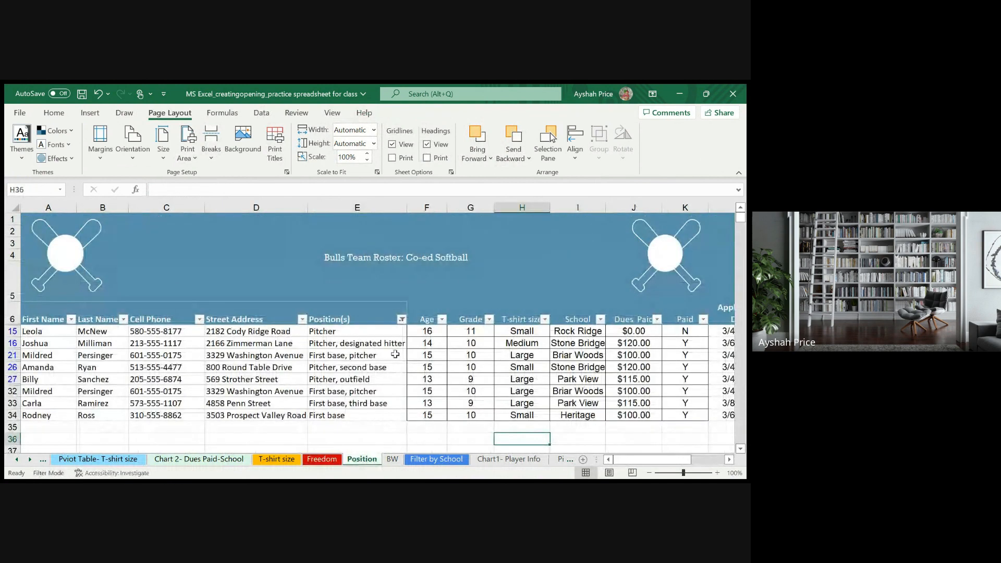
# - Move the BW sheet between T-shirt size and Freedom, and colour its tab red
pyautogui.click(393, 459)
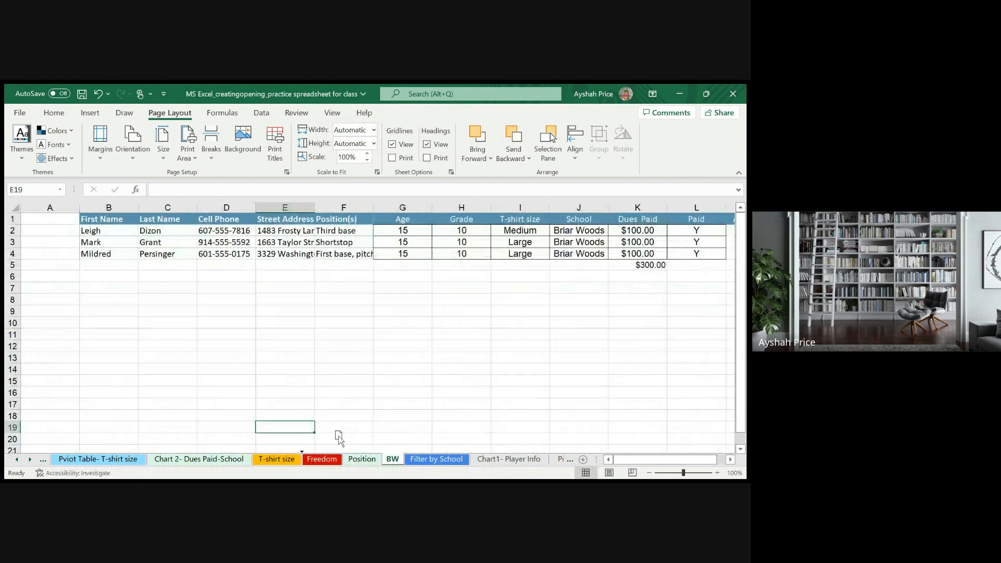
pyautogui.moveTo(336, 454); pyautogui.dragTo(335, 455)
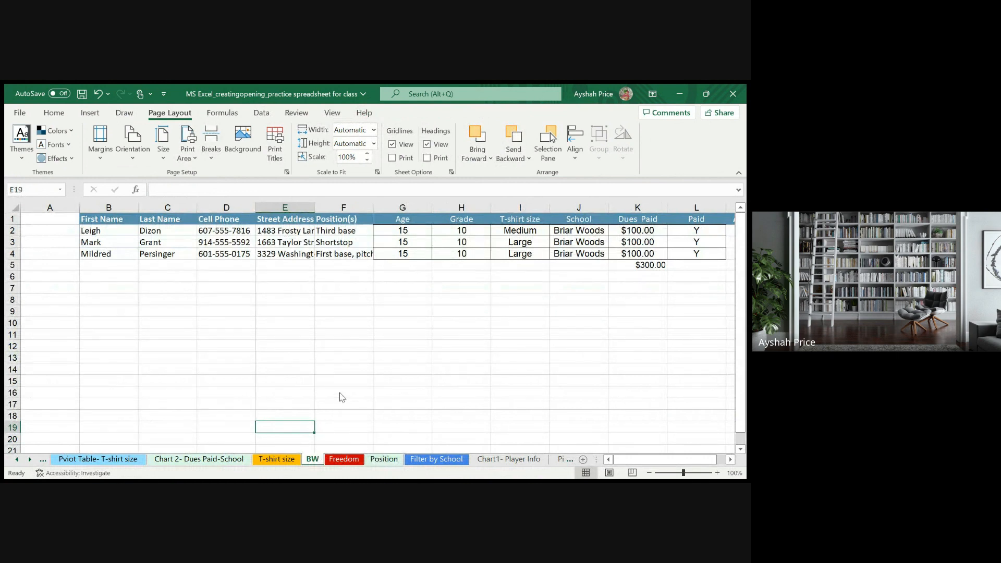
pyautogui.click(428, 402)
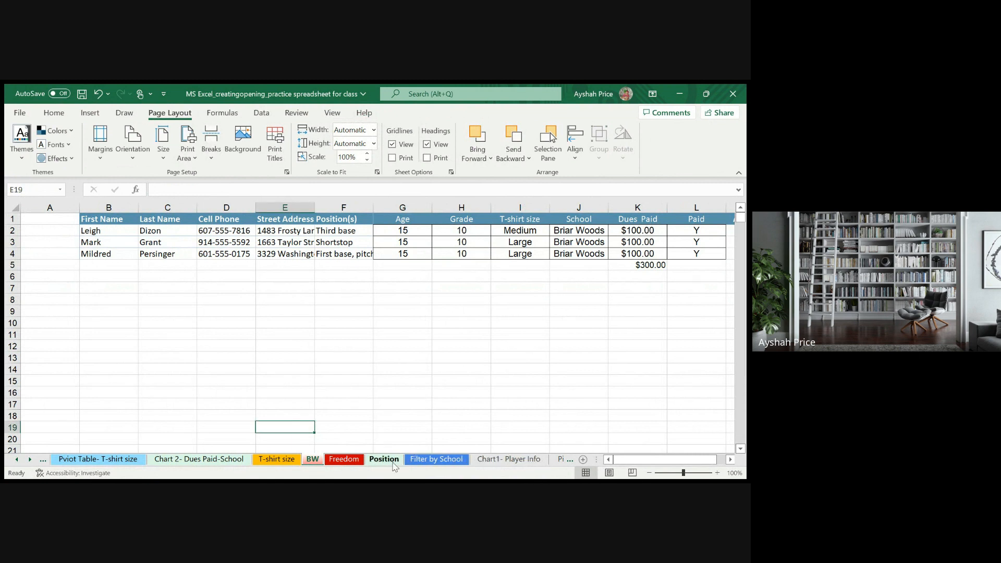
# - Clear the School filter on the Filter by School sheet so all schools are listed
pyautogui.click(425, 460)
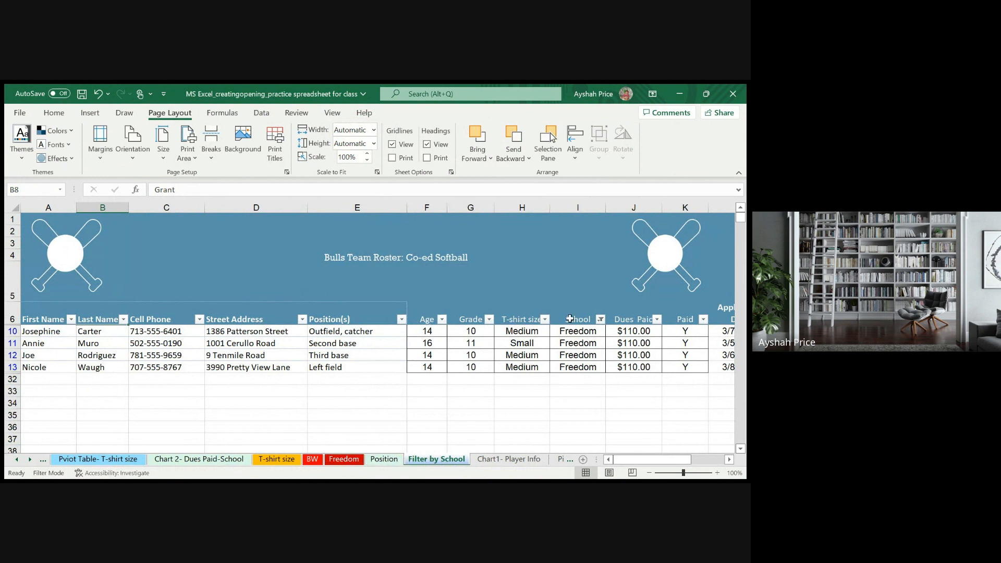
pyautogui.click(591, 320)
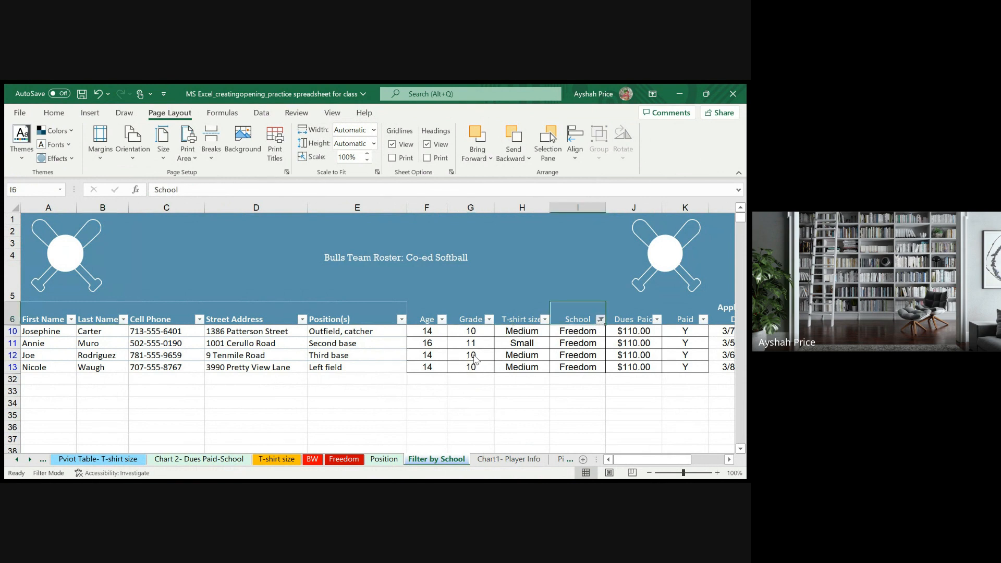
pyautogui.click(517, 468)
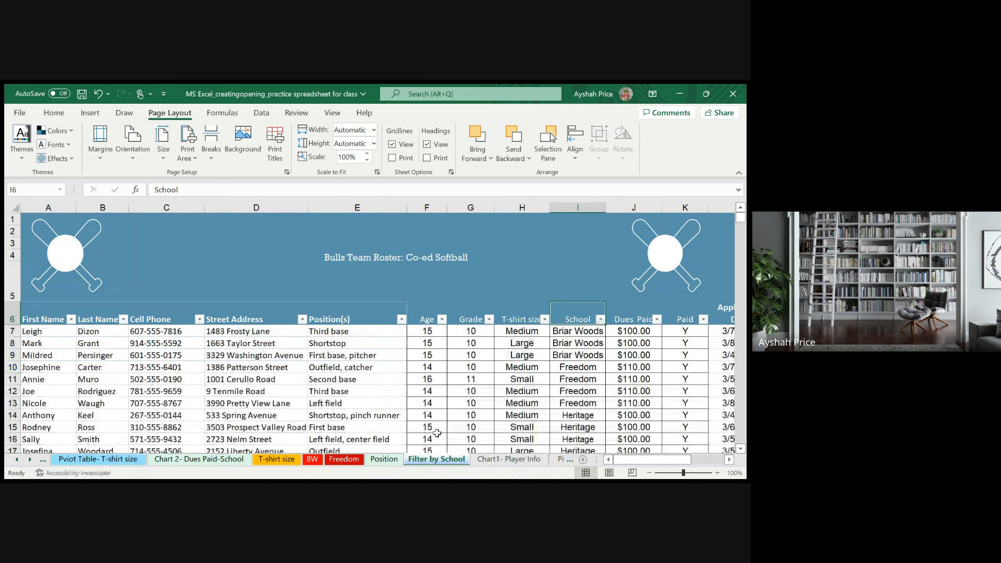
# - Rename the Position sheet as "Filter by Position"
pyautogui.click(391, 461)
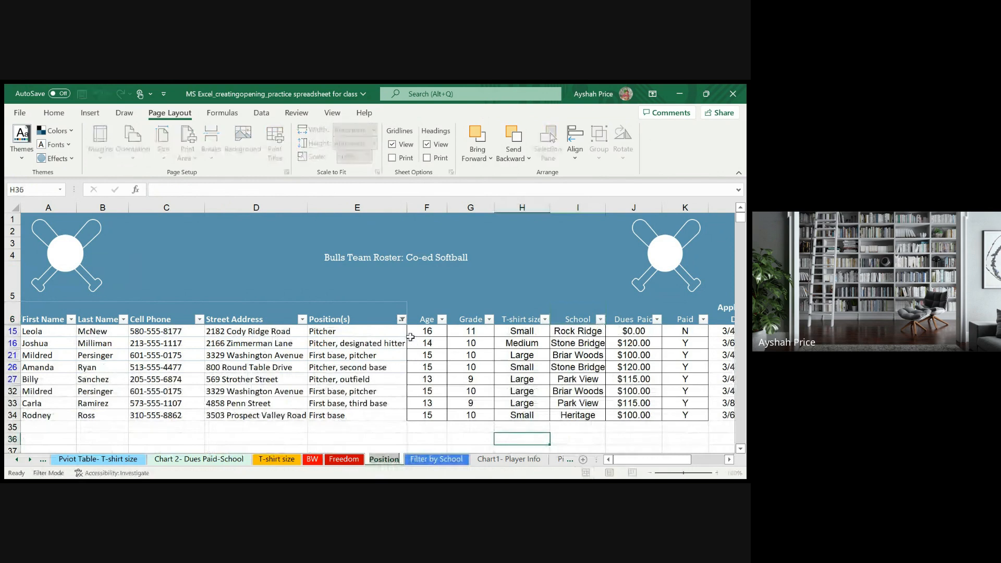
pyautogui.doubleClick(373, 459)
pyautogui.click(367, 461)
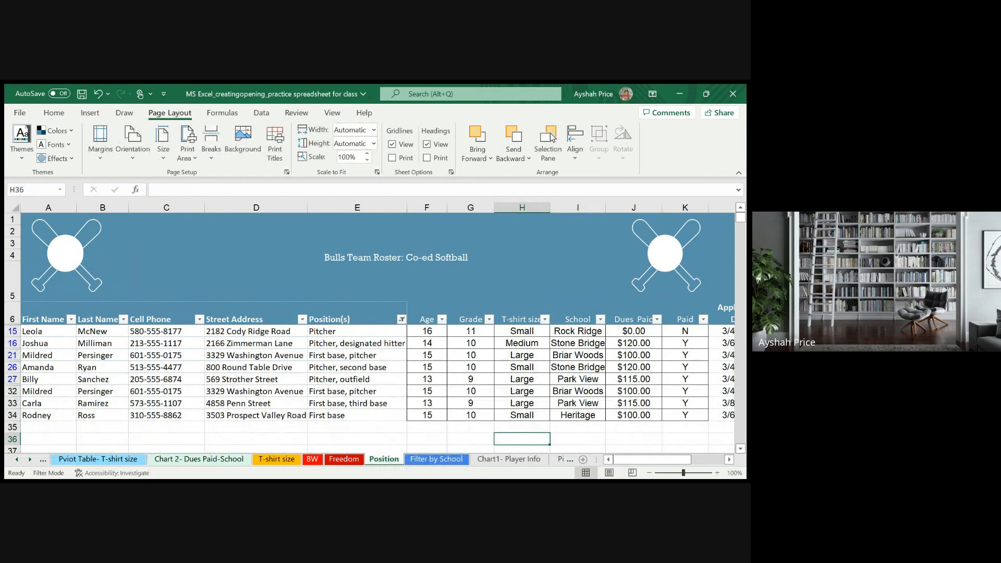
pyautogui.doubleClick(372, 459)
pyautogui.press('Left')
pyautogui.press('Left')
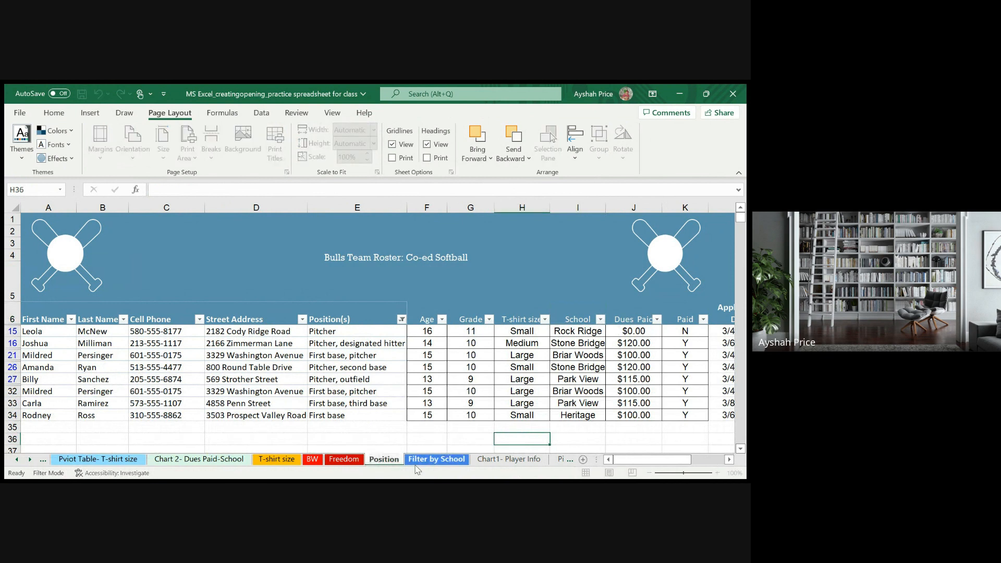
pyautogui.write('Filter ')
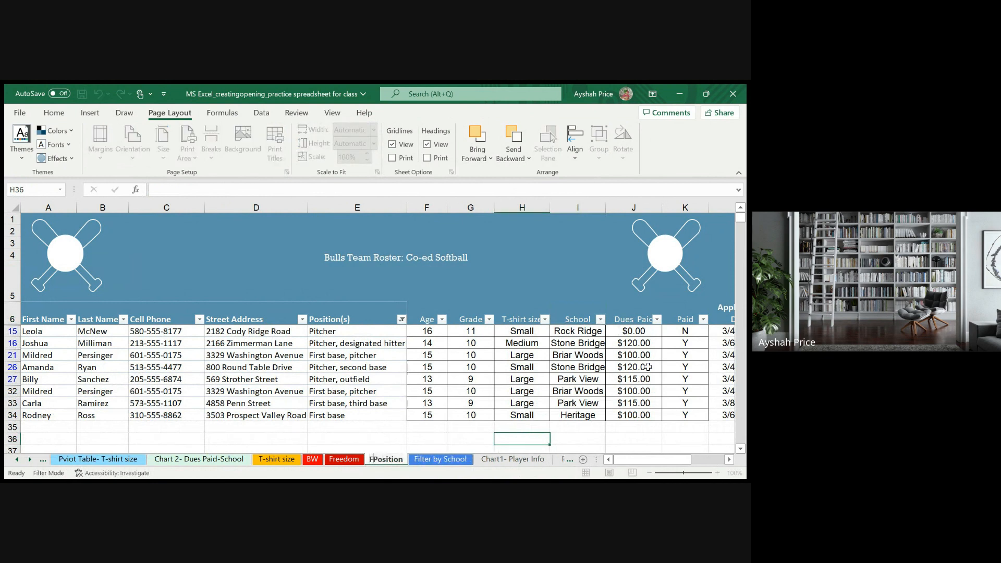
pyautogui.write('by')
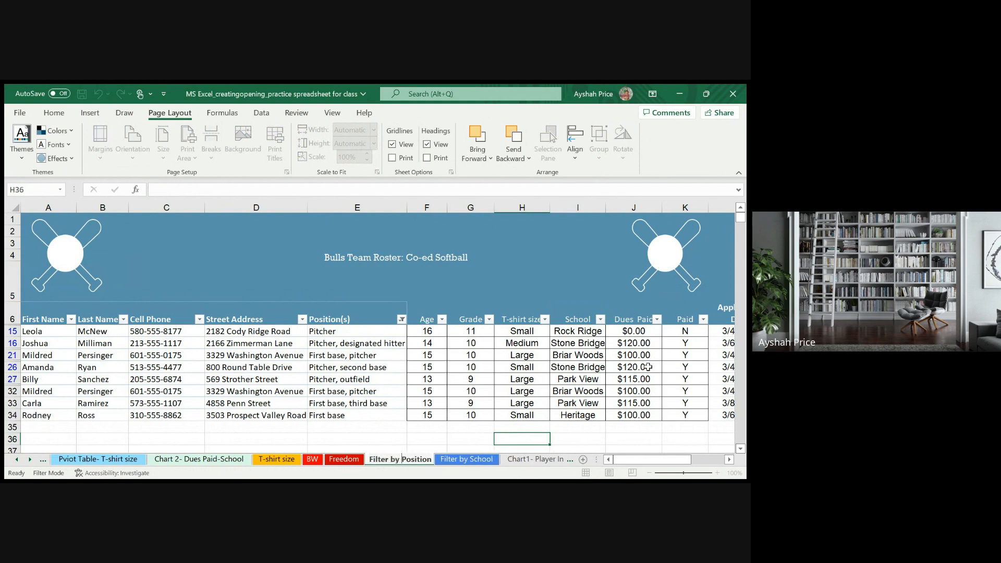
pyautogui.click(423, 438)
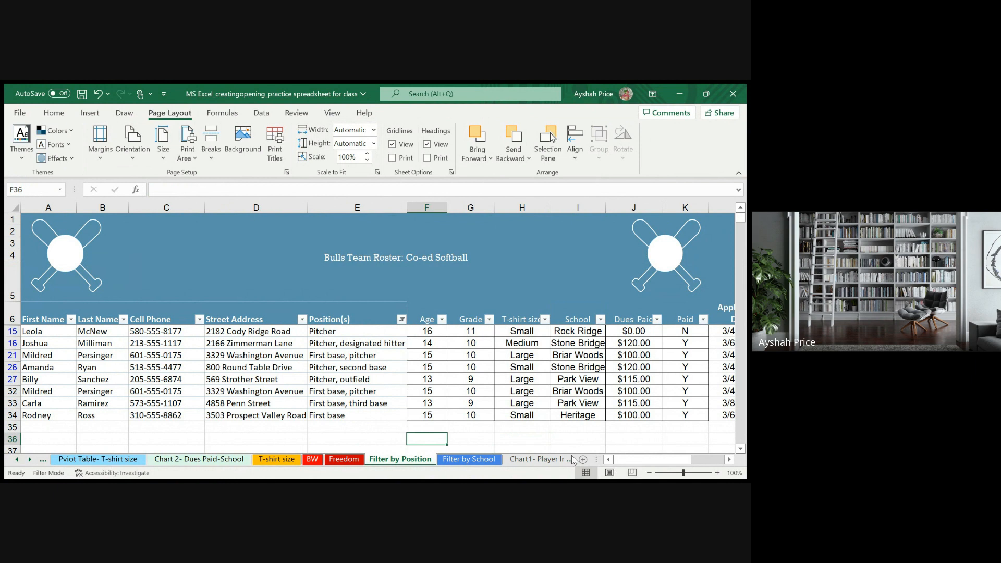
# - Apply a chart style with solid orange dues columns and no legend to the Chart1- Player Info chart, and save the workbook
pyautogui.click(546, 459)
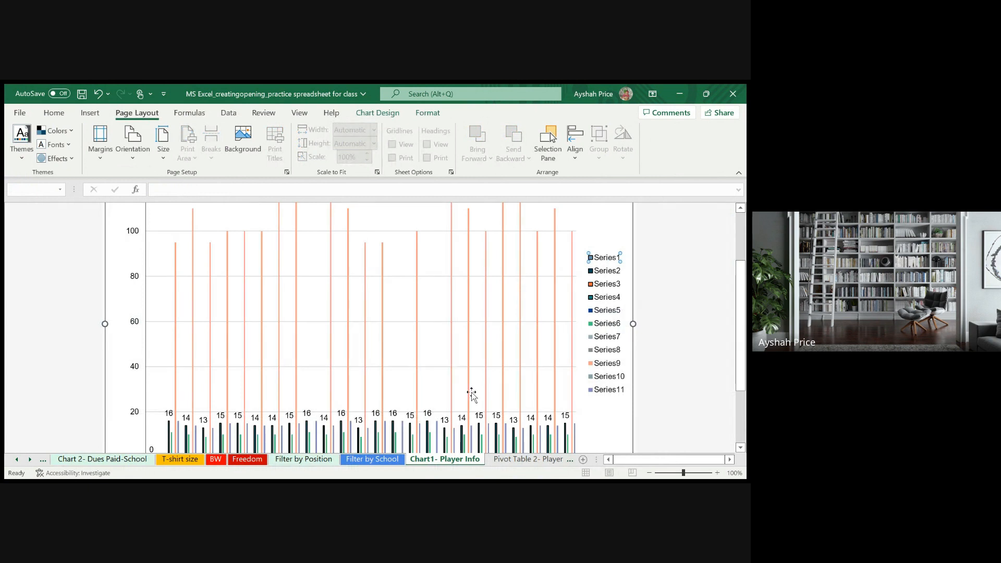
pyautogui.click(418, 414)
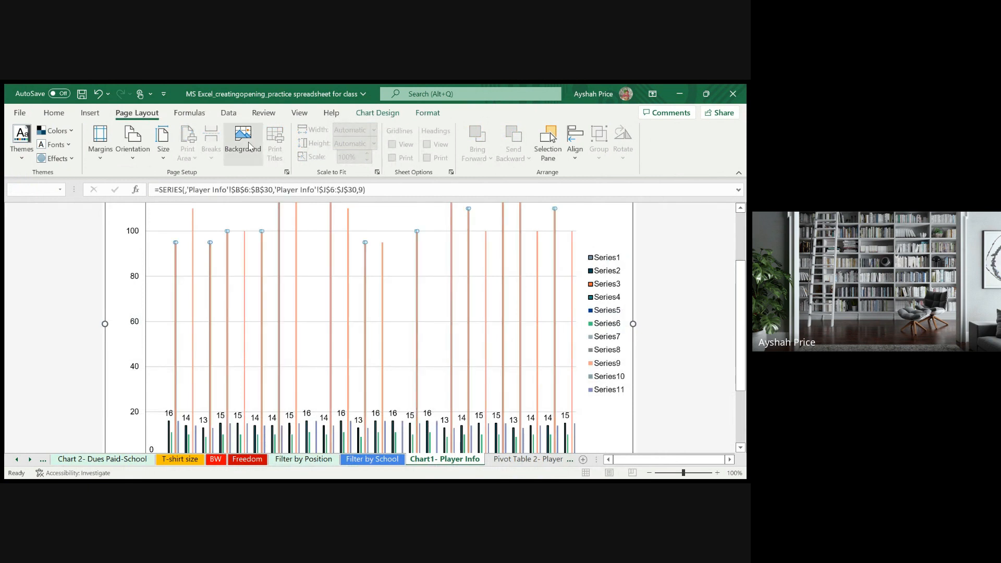
pyautogui.click(177, 263)
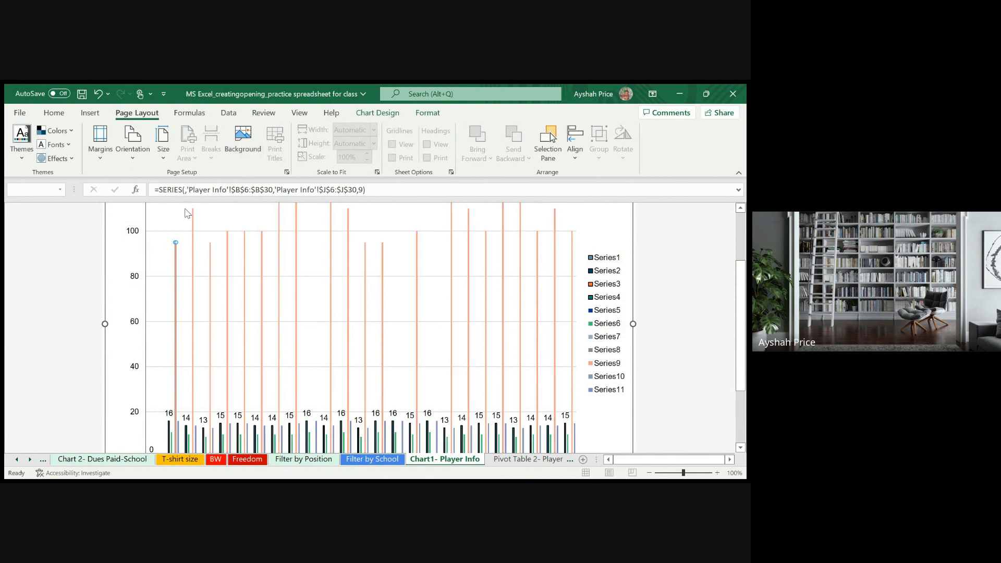
pyautogui.click(227, 113)
pyautogui.click(354, 113)
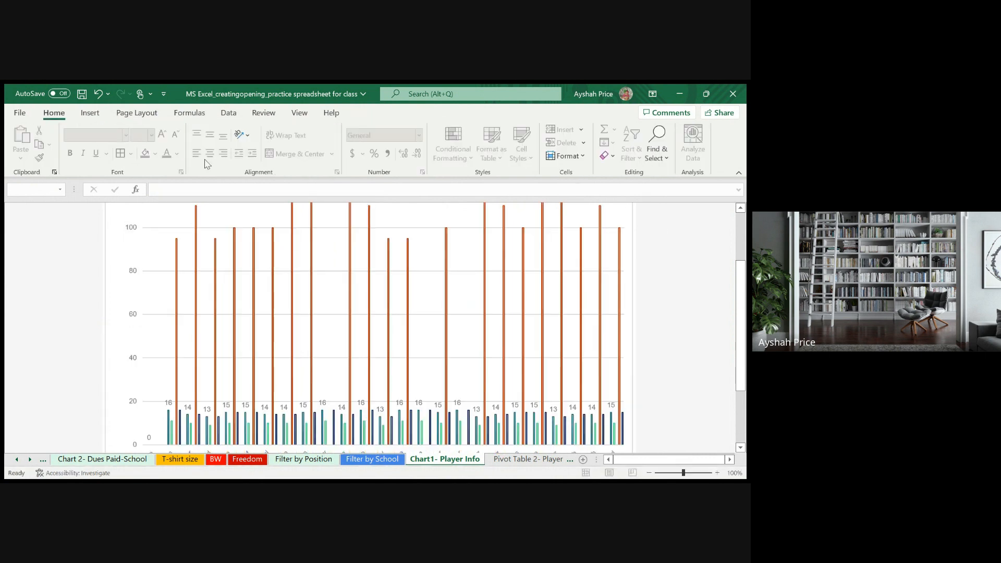
pyautogui.click(220, 236)
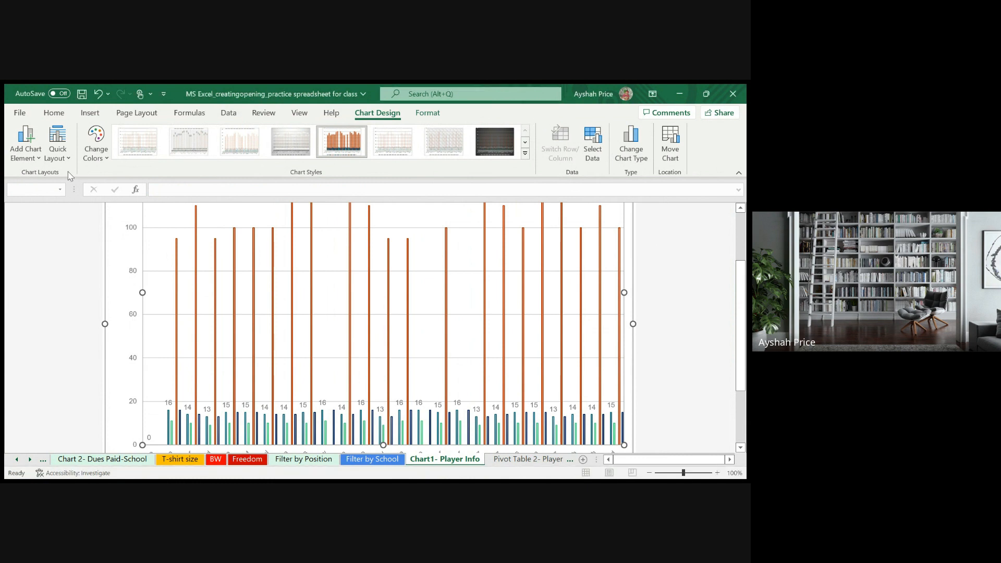
pyautogui.click(82, 94)
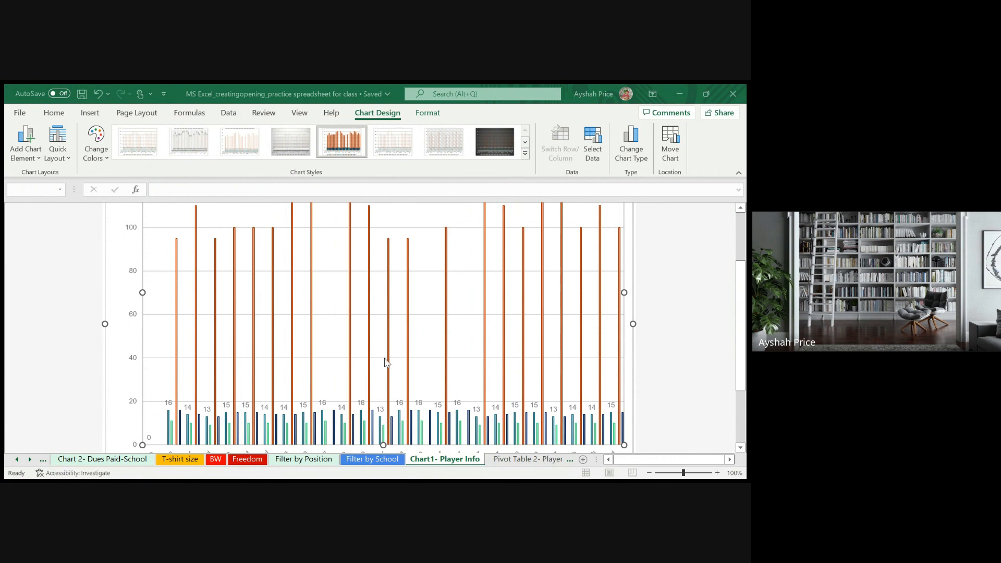
# - Change the Chart1- Player Info chart to 3-D columns showing only the age series, styled with a grey gradient background
pyautogui.click(490, 447)
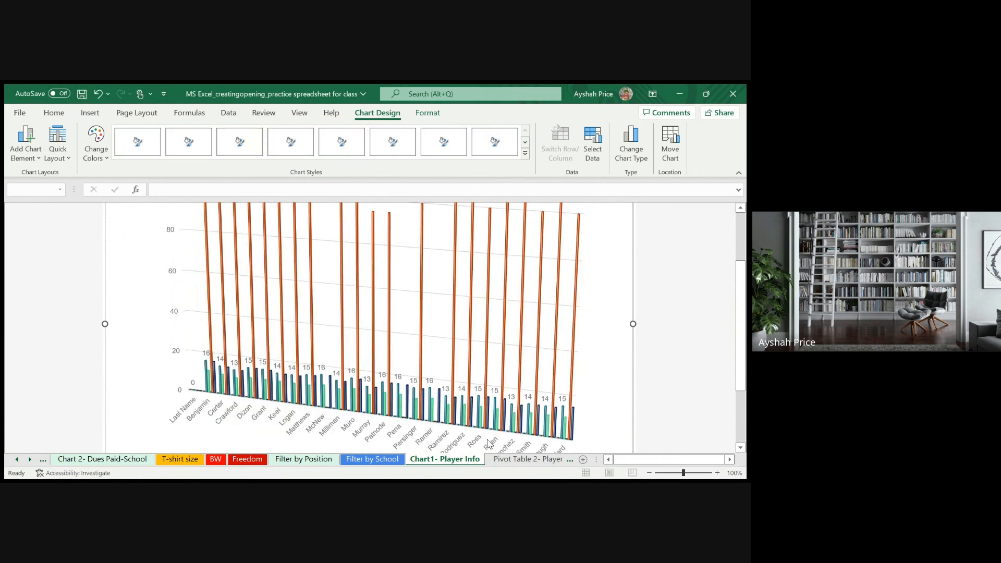
pyautogui.scroll(3, 180, 325)
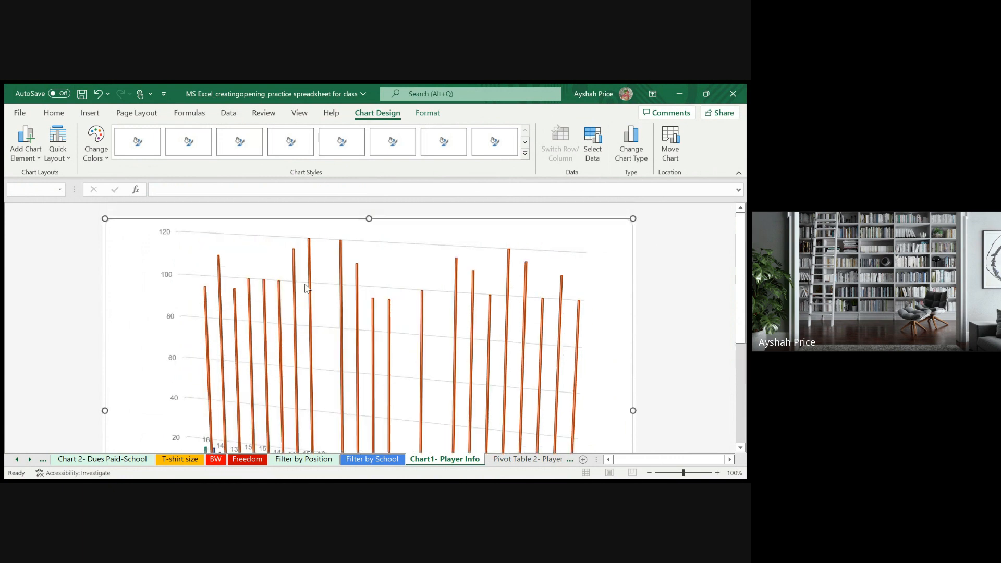
pyautogui.click(311, 267)
pyautogui.click(493, 466)
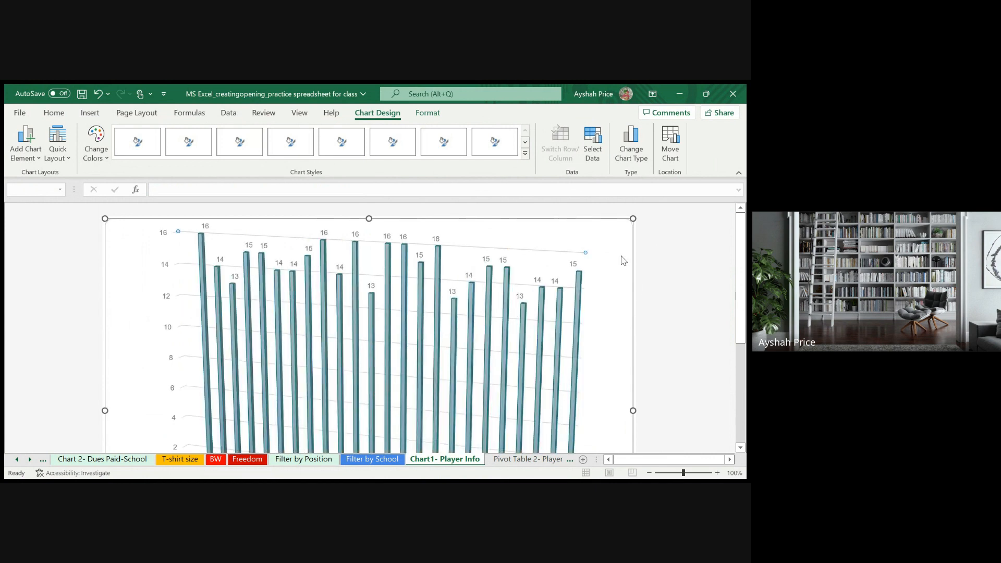
pyautogui.click(534, 426)
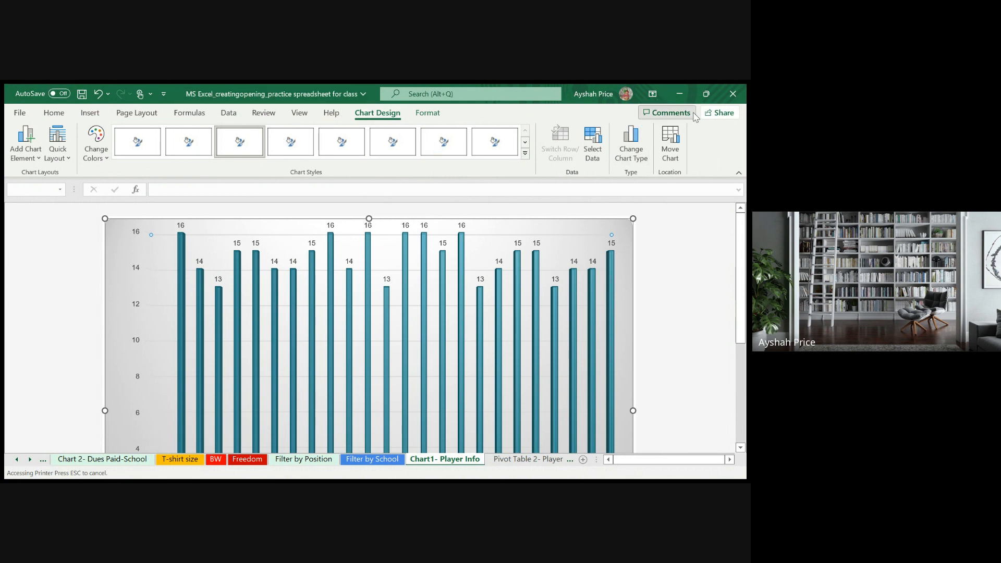
pyautogui.click(19, 114)
pyautogui.click(30, 118)
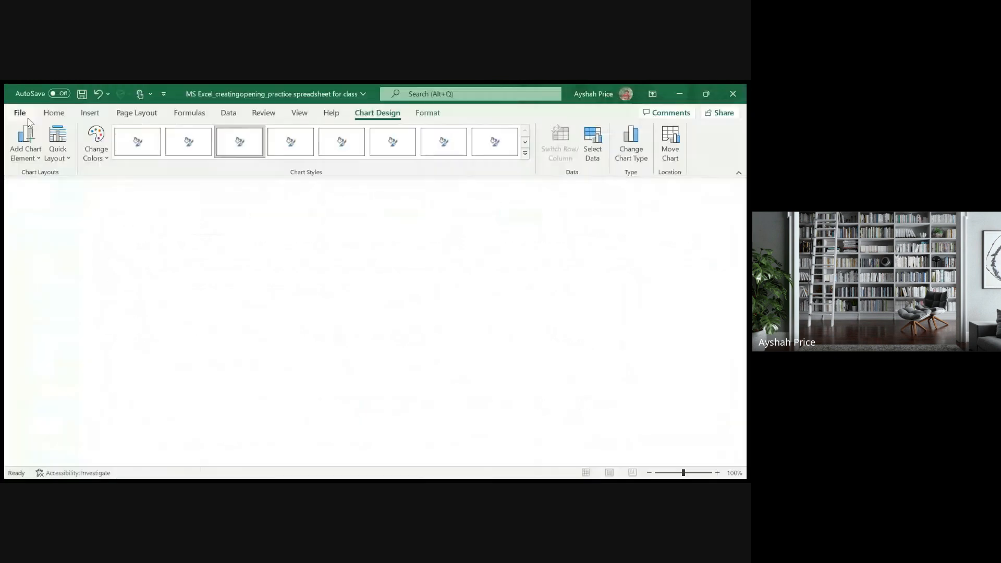
pyautogui.click(59, 115)
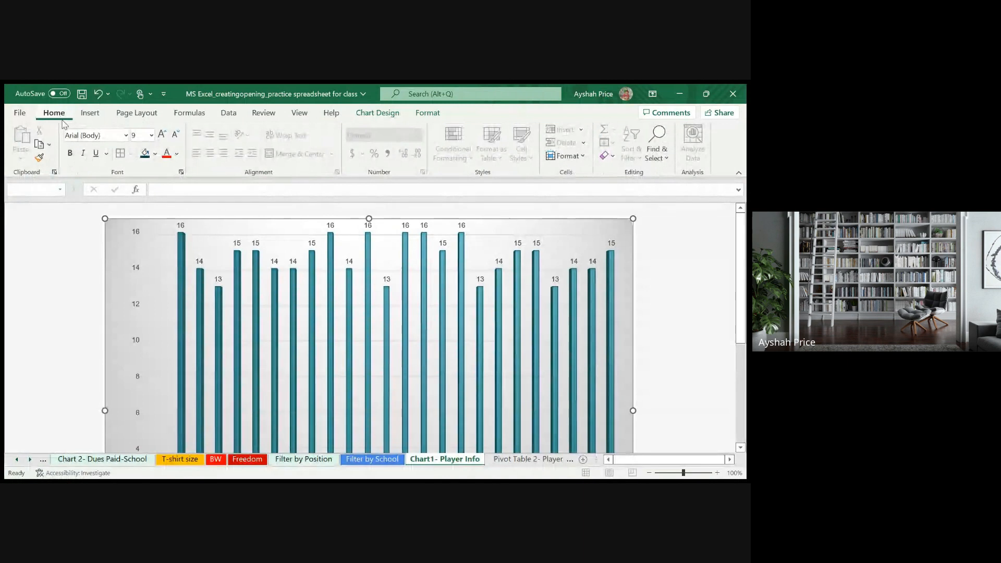
pyautogui.click(137, 462)
pyautogui.click(389, 461)
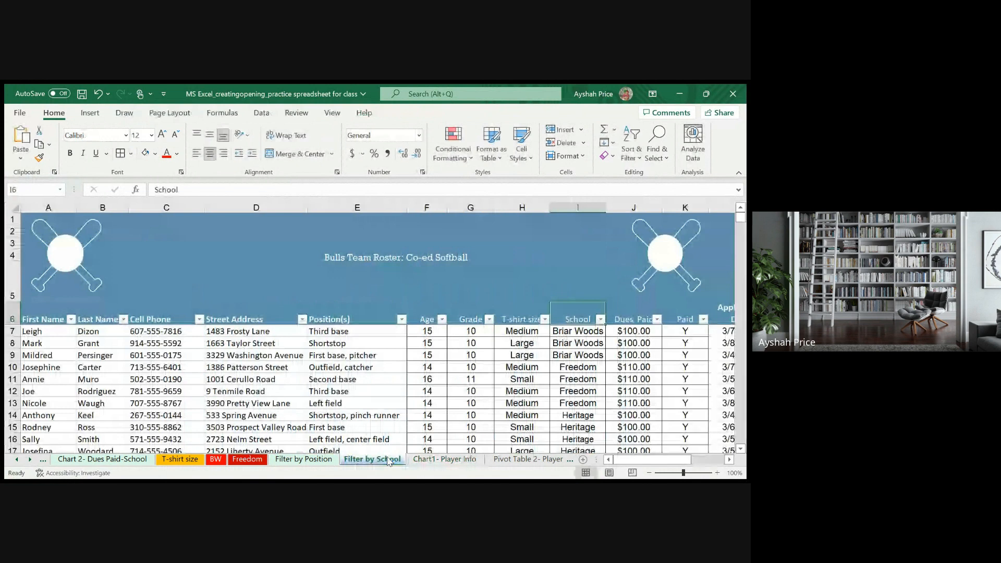
# - On the Pivot Table 2- Player by School sheet, swap T-shirt size into Values and Age into Rows, and check the Freedom T-shirt counts
pyautogui.click(528, 459)
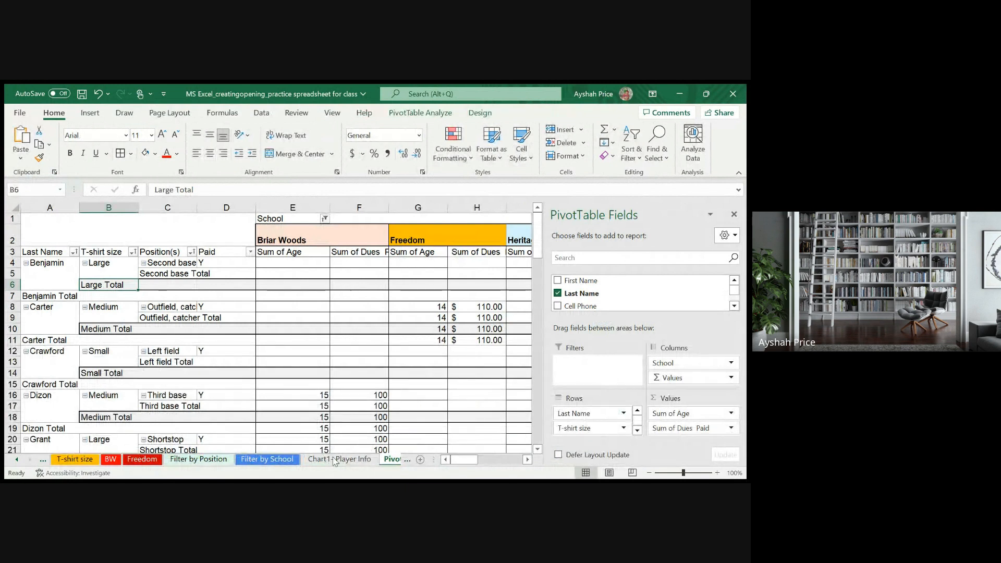
pyautogui.click(380, 317)
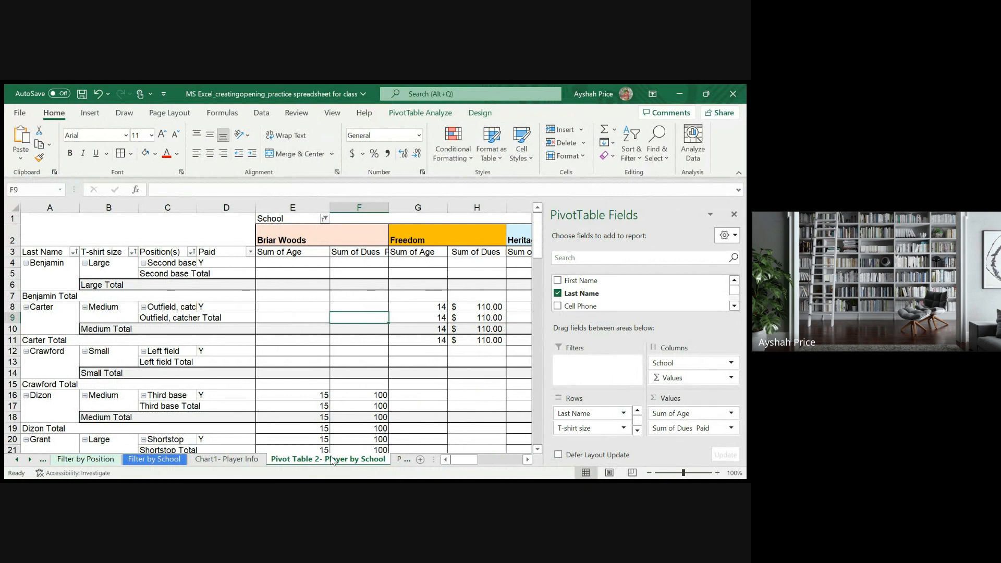
pyautogui.click(296, 238)
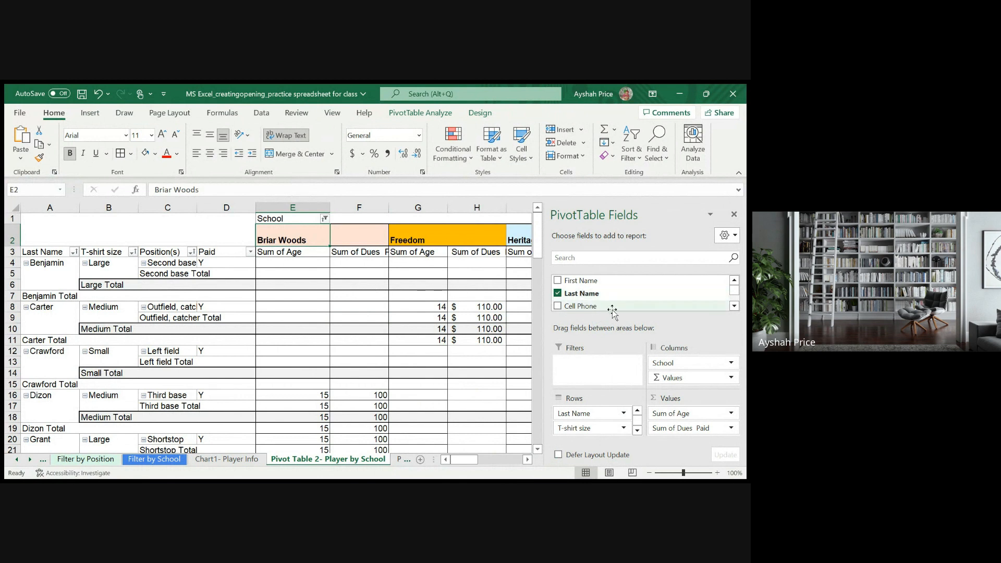
pyautogui.scroll(-2, 614, 305)
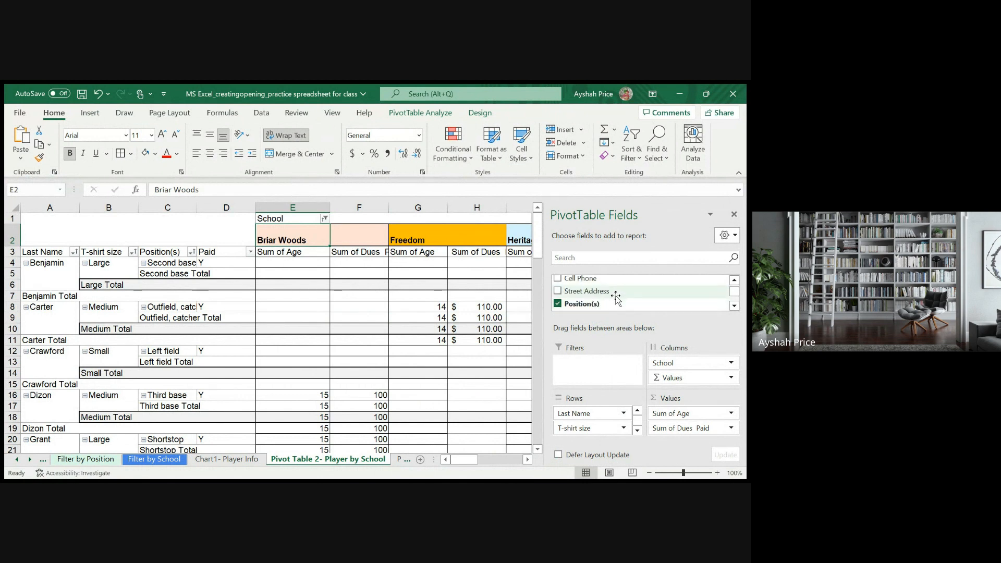
pyautogui.scroll(-2, 616, 297)
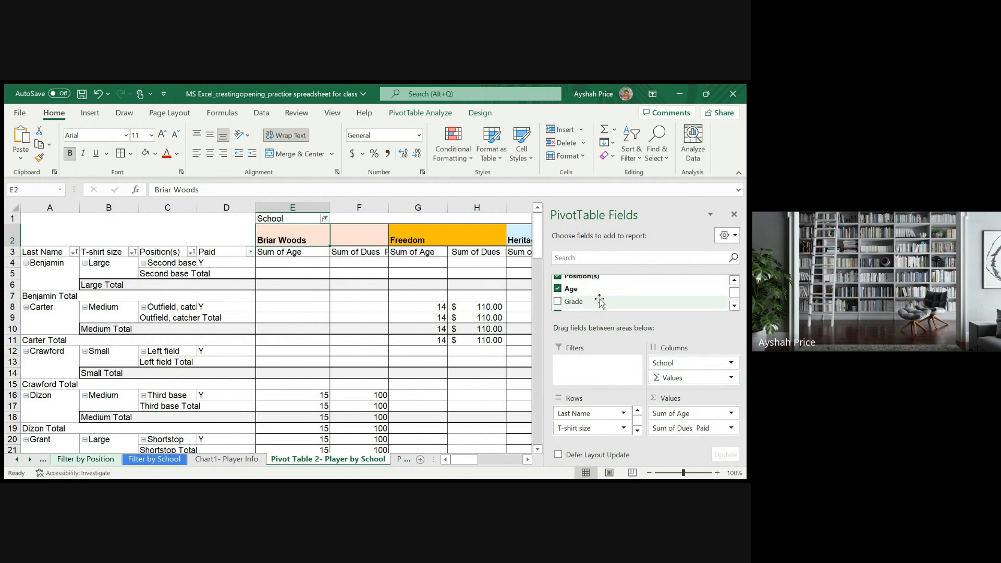
pyautogui.moveTo(602, 428)
pyautogui.mouseDown()
pyautogui.moveTo(693, 432)
pyautogui.moveTo(673, 417)
pyautogui.moveTo(619, 438)
pyautogui.moveTo(599, 425)
pyautogui.mouseUp()
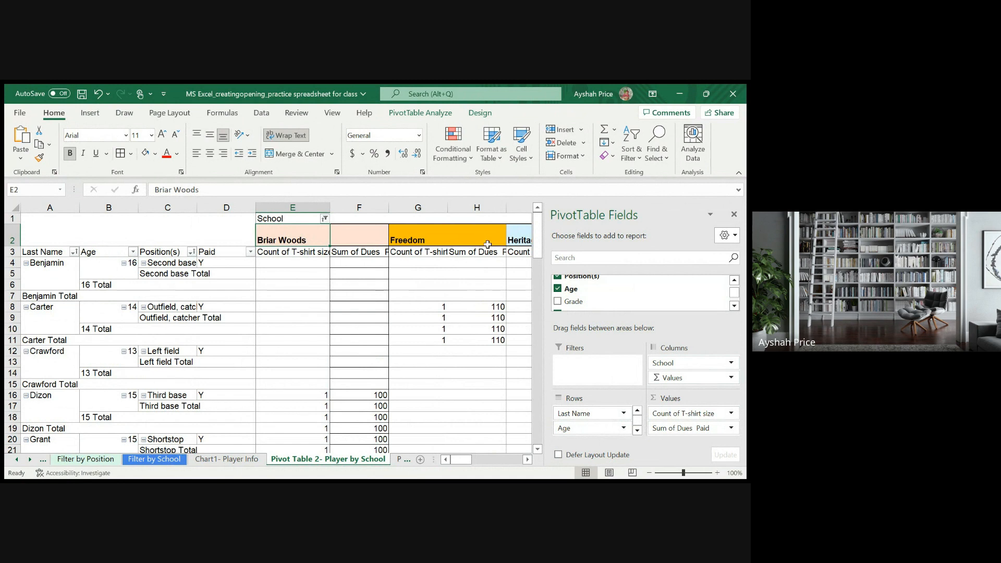
pyautogui.click(422, 236)
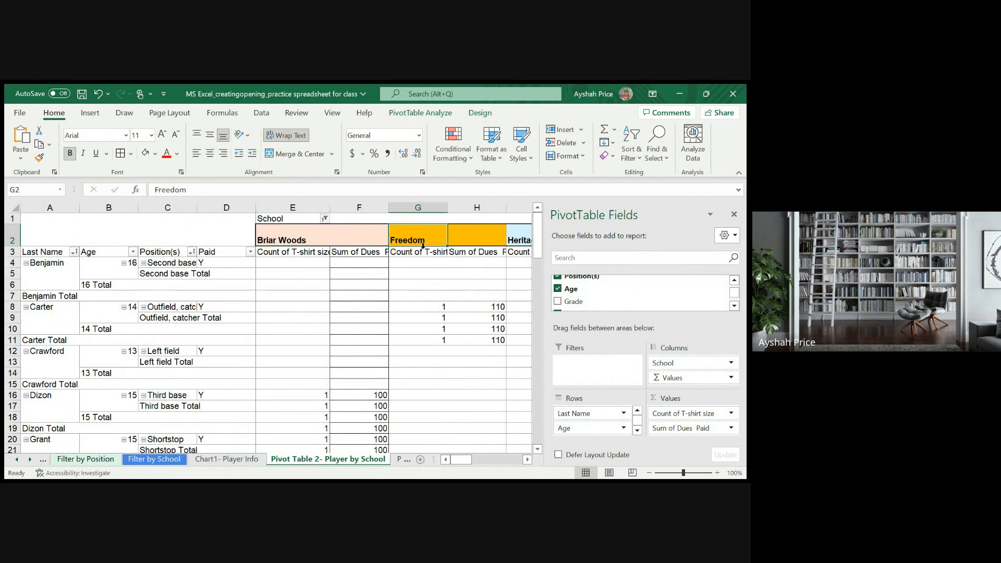
pyautogui.moveTo(423, 253); pyautogui.dragTo(432, 415)
pyautogui.scroll(20, 437, 364)
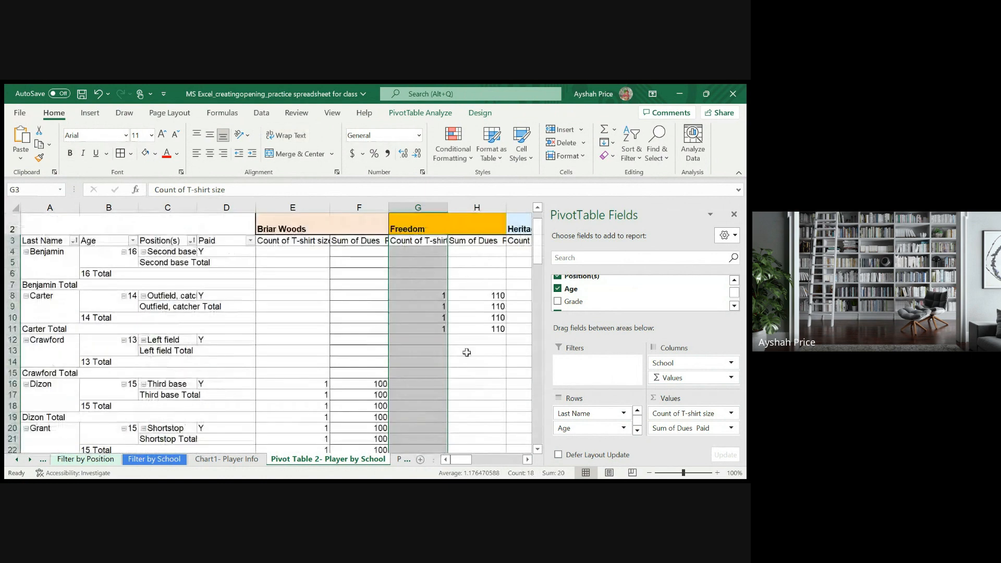
pyautogui.scroll(1, 466, 352)
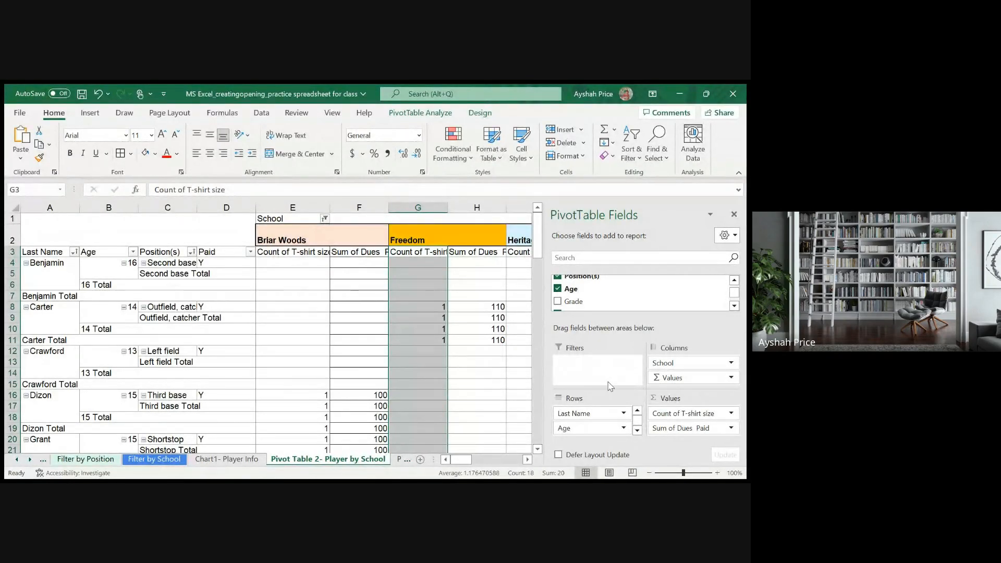
# - Colour the Pivot Table 2- Player by School sheet tab yellow and save the workbook
pyautogui.scroll(-2, 622, 410)
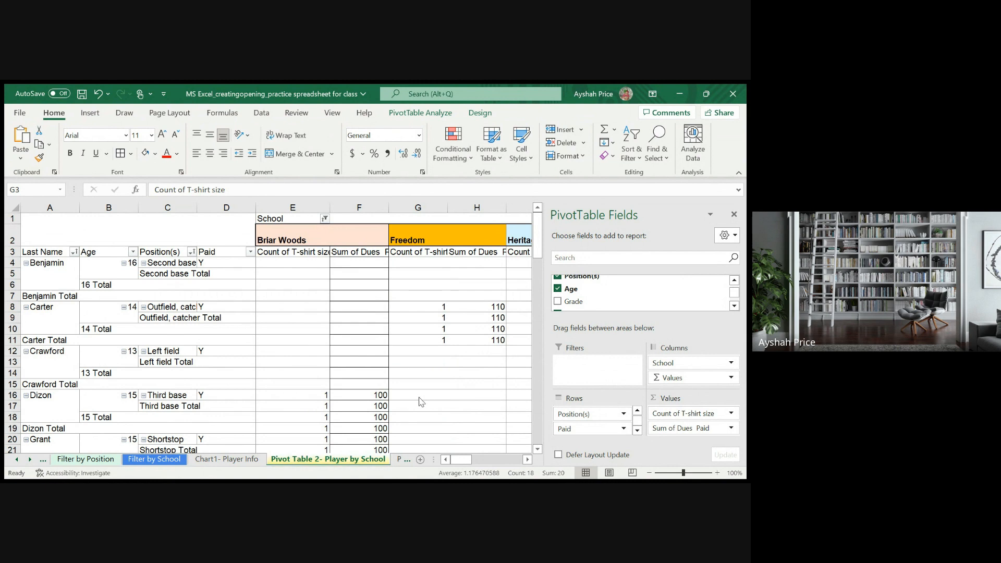
pyautogui.click(369, 416)
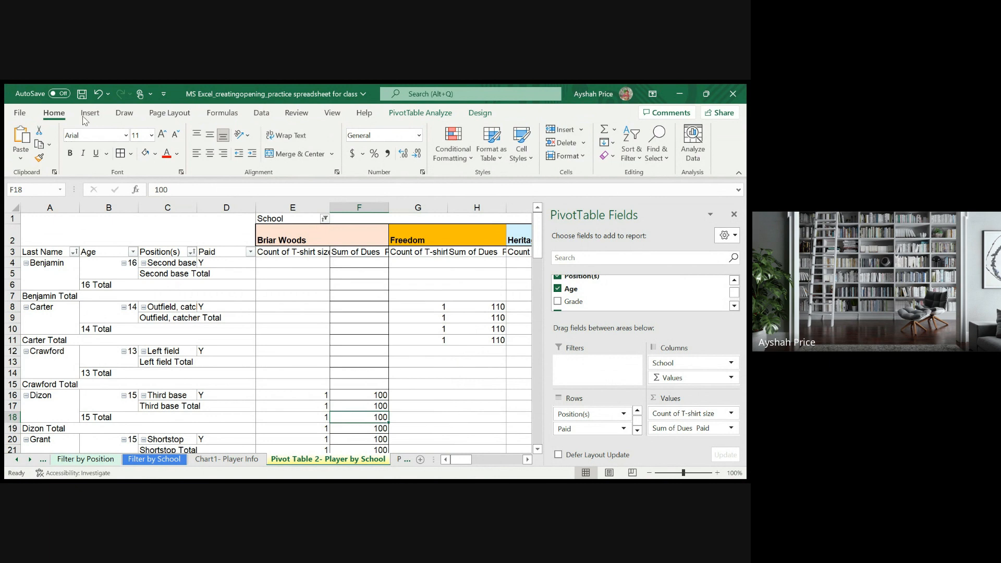
pyautogui.click(82, 94)
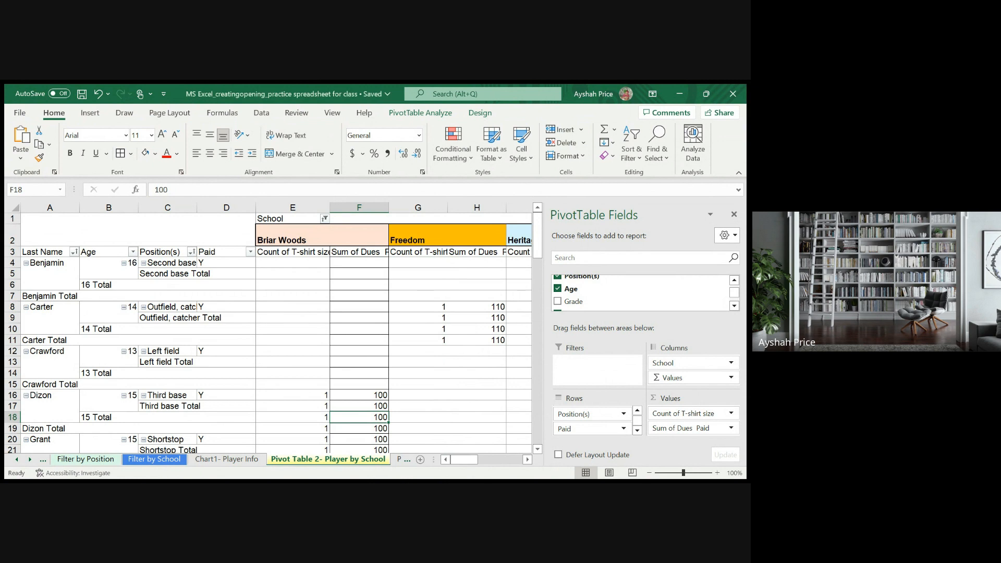
pyautogui.click(270, 429)
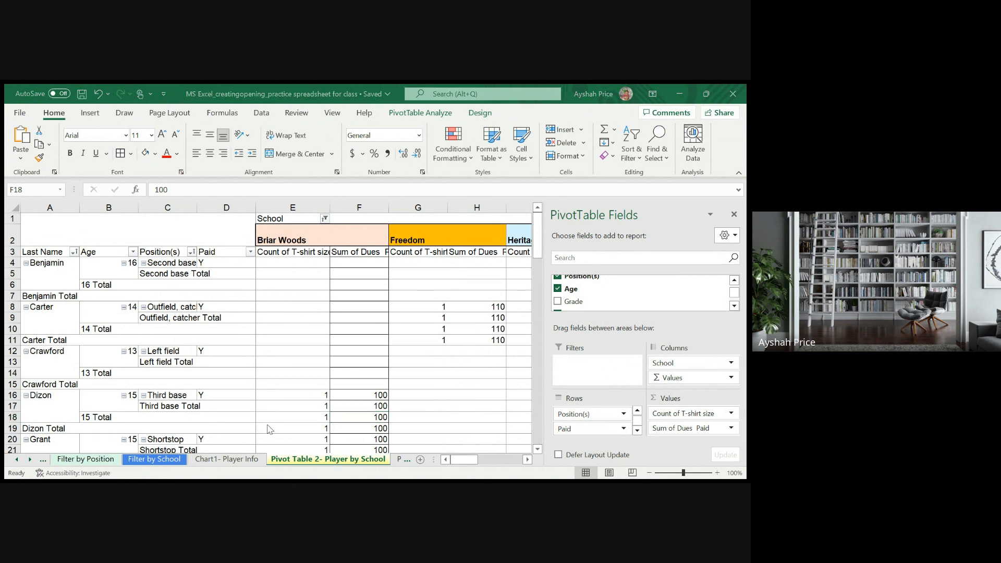